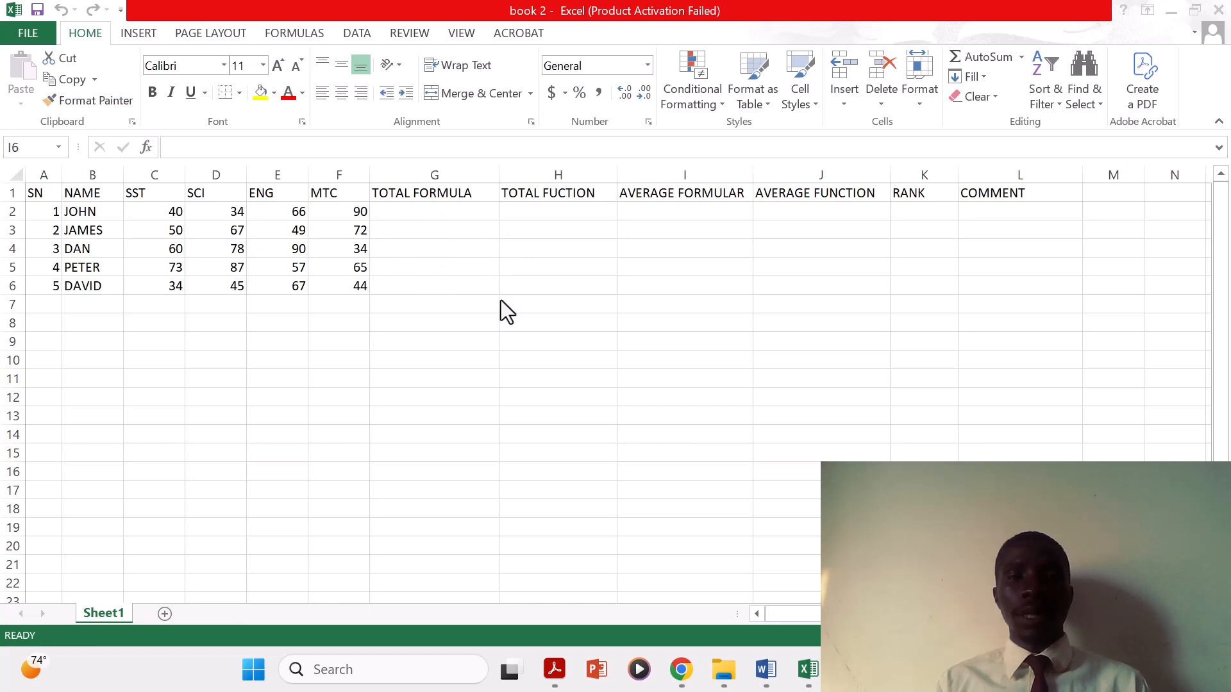
- Enter =(C2+D2+E2+F2) in G2 under TOTAL FORMULA and fill the formula down to G6
click(421, 206)
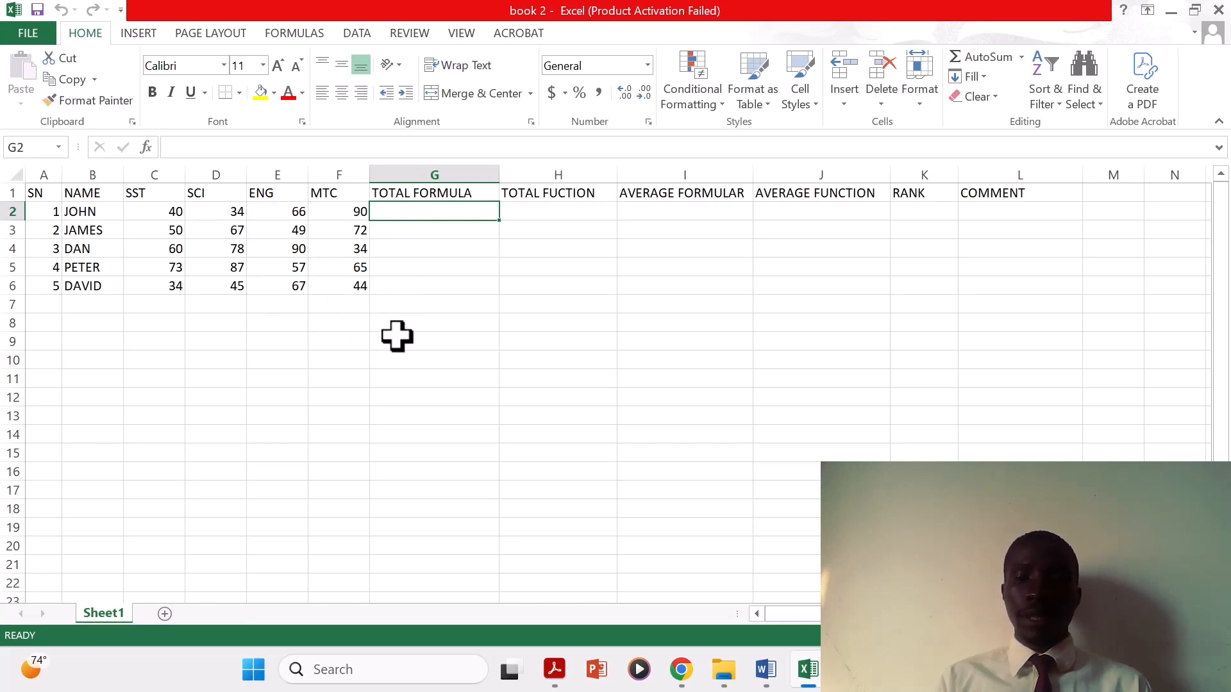
text(=)
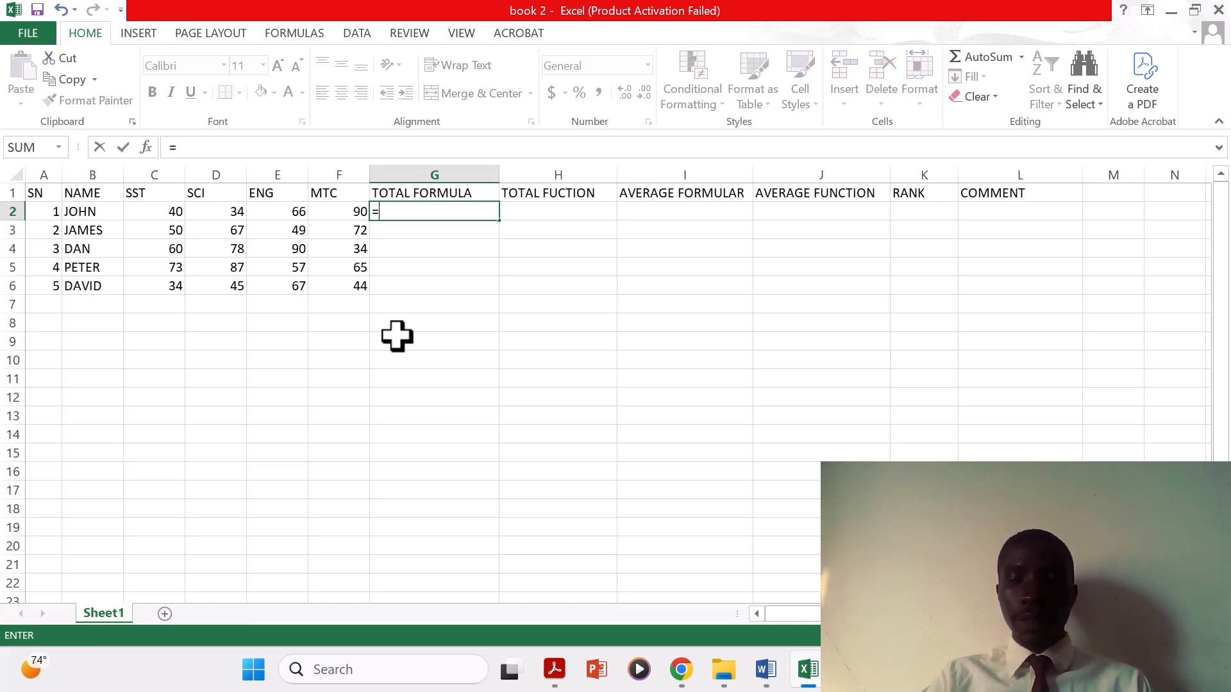
text(()
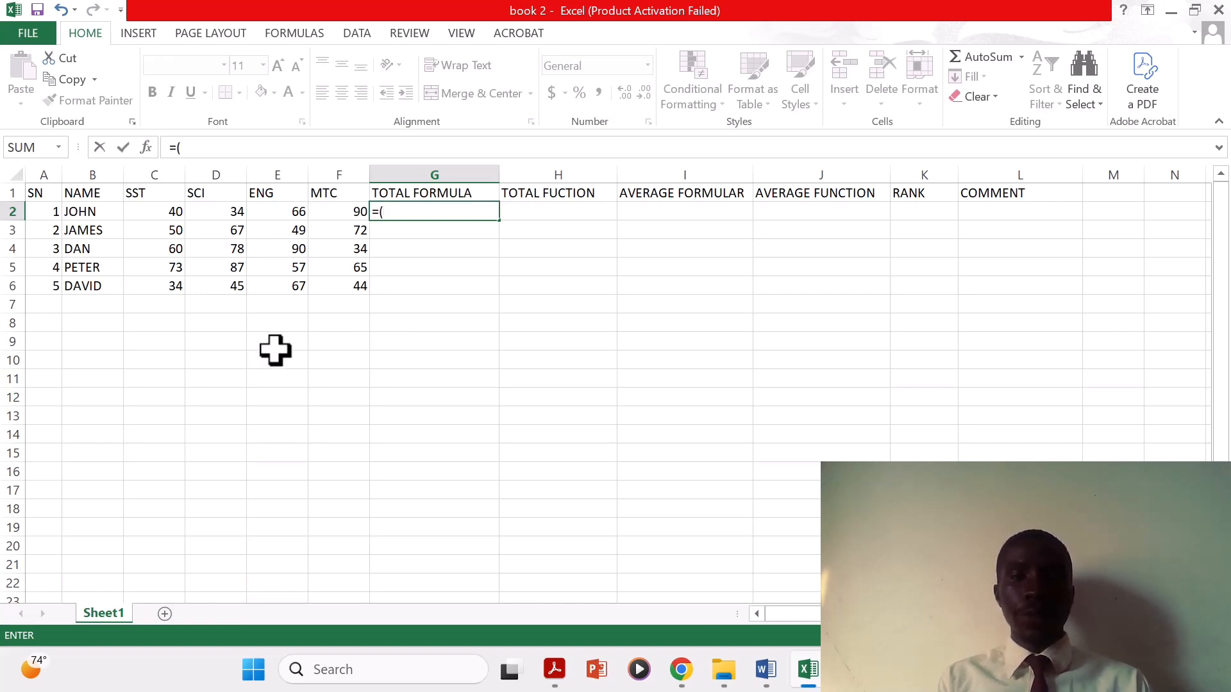
click(152, 214)
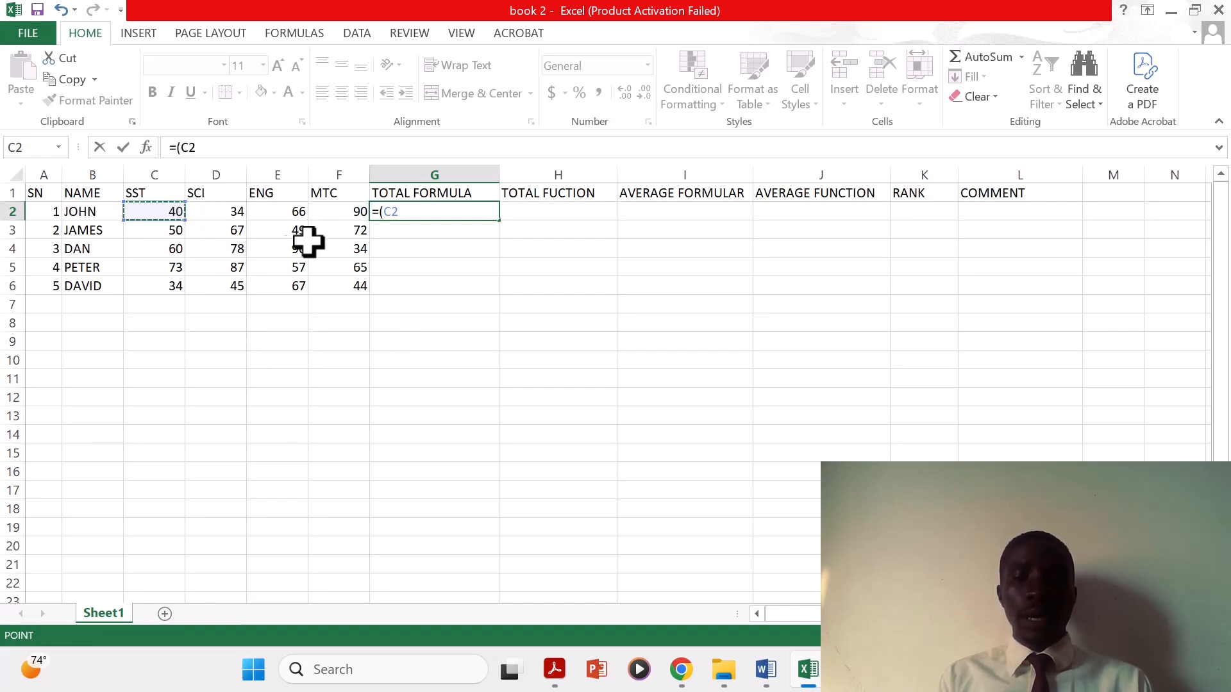
text(=(C2)
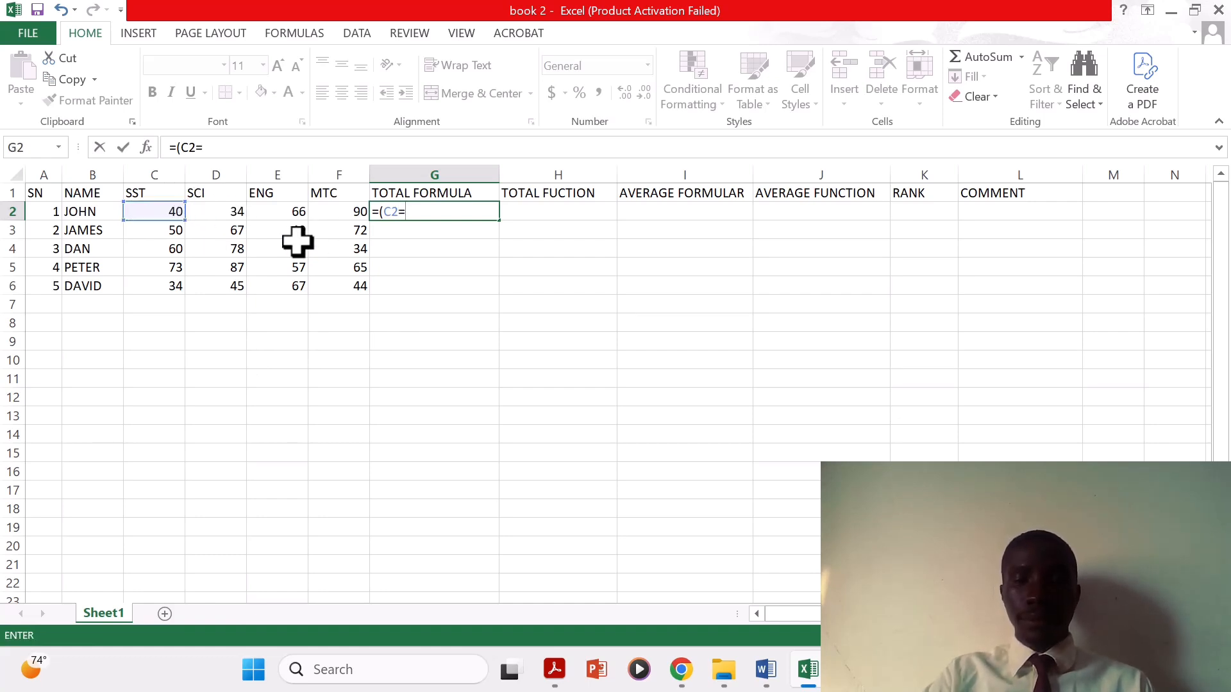
text(+)
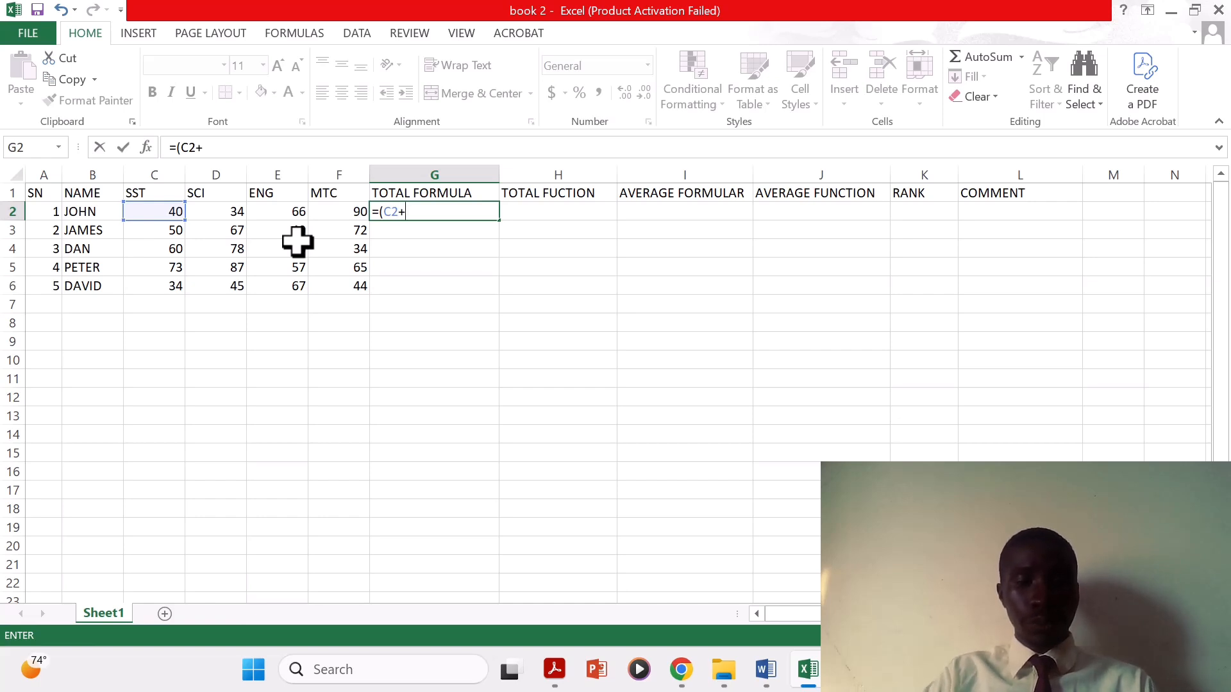
text(d2)
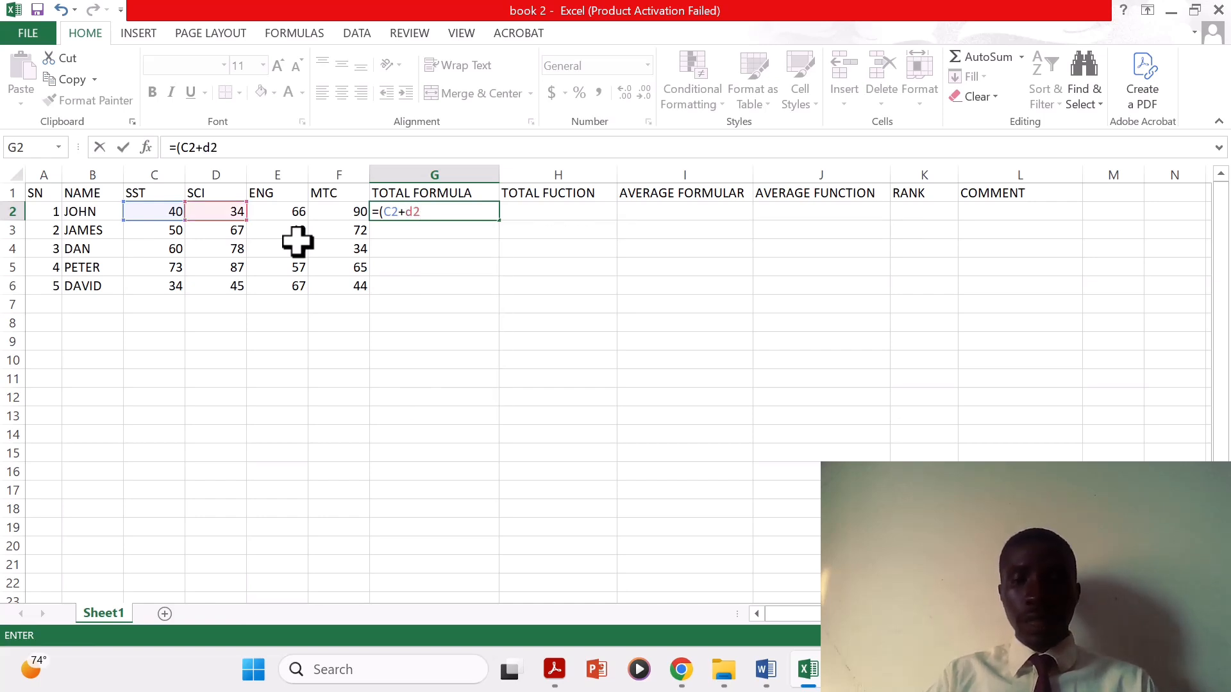
text(+)
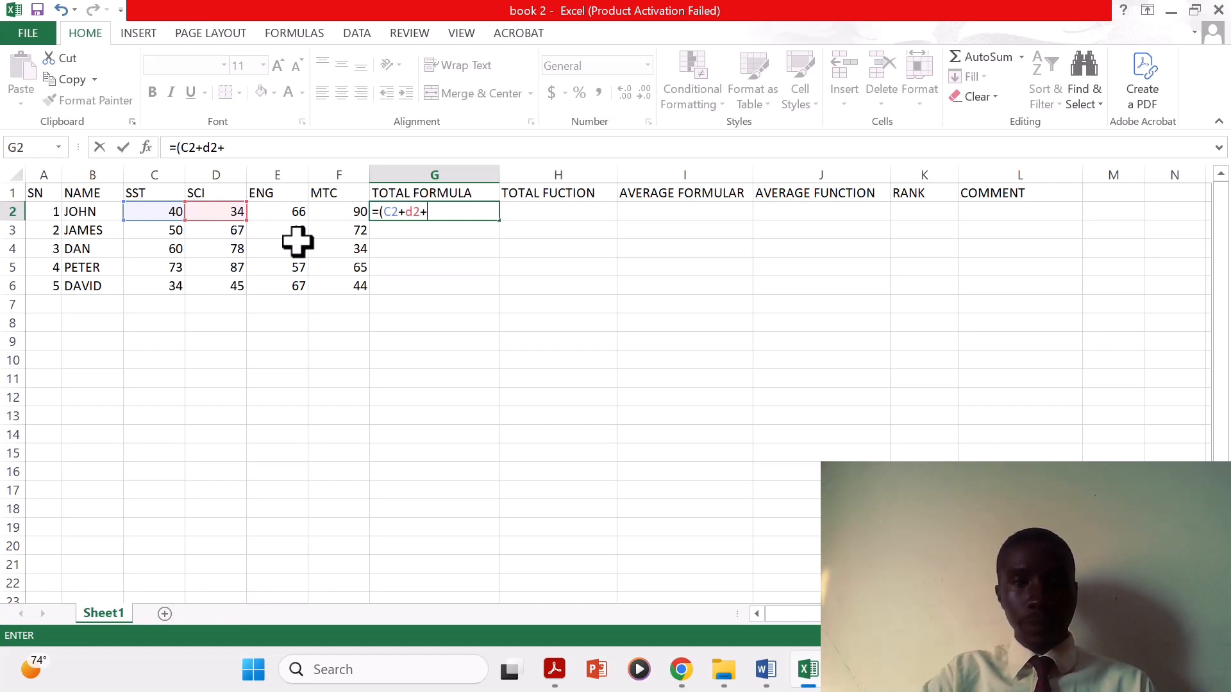
text(e2)
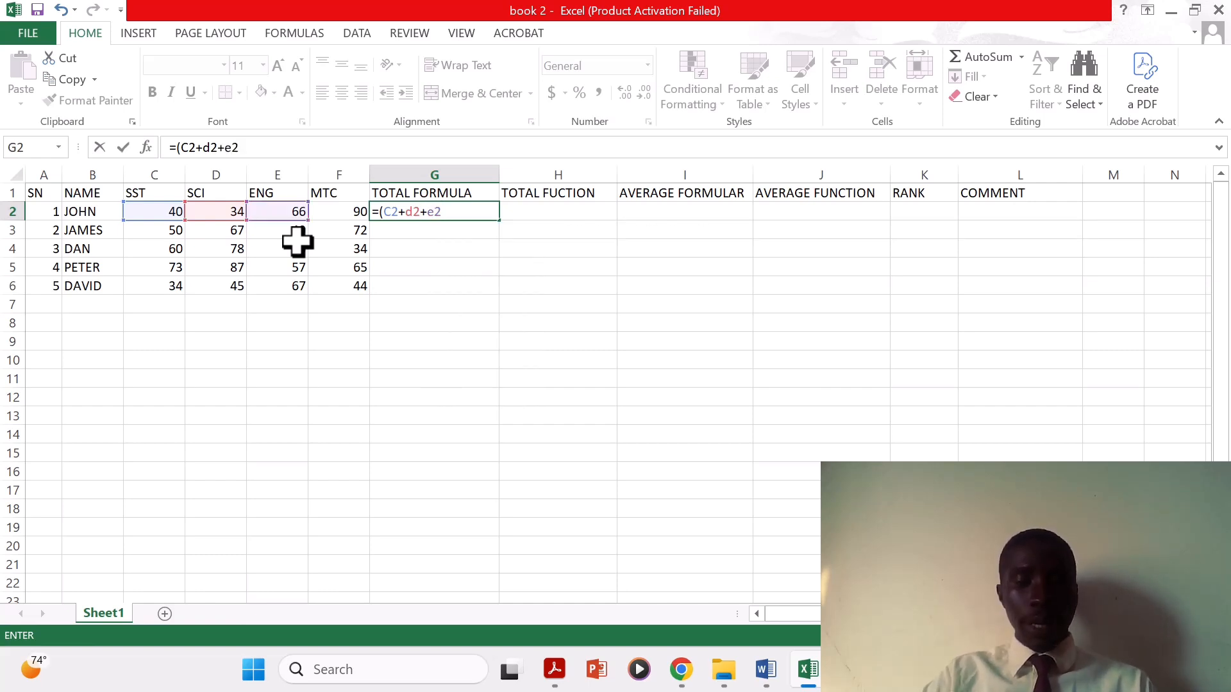
text(+)
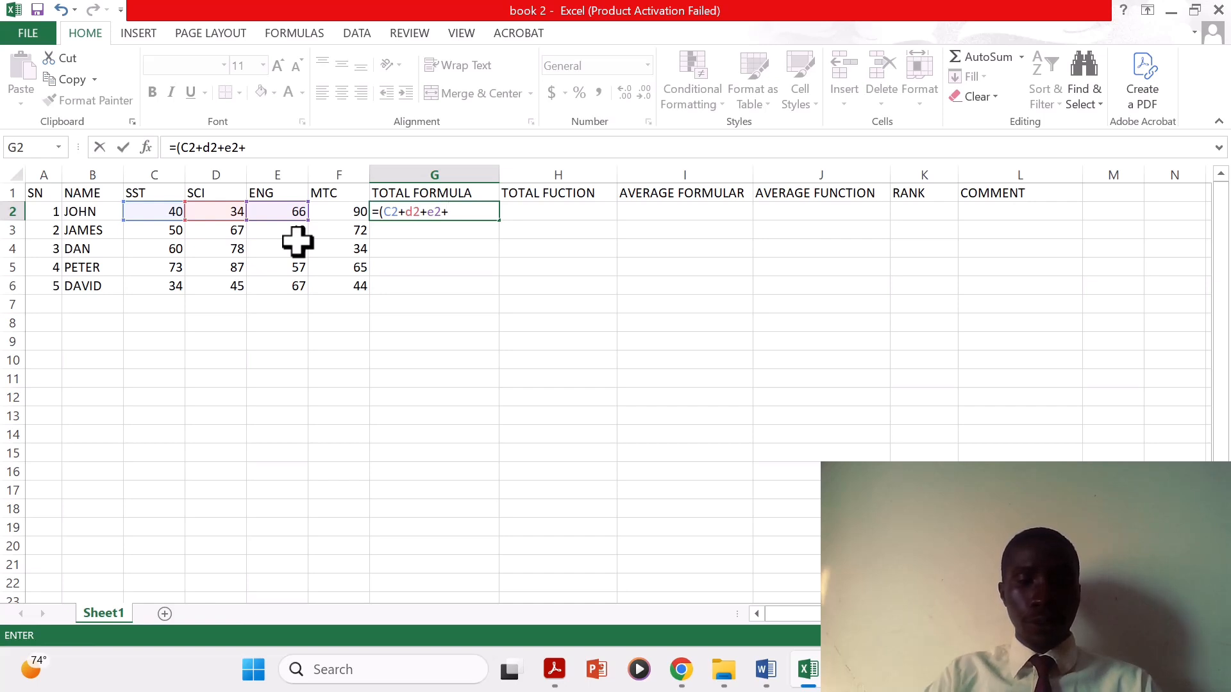
text(f2)
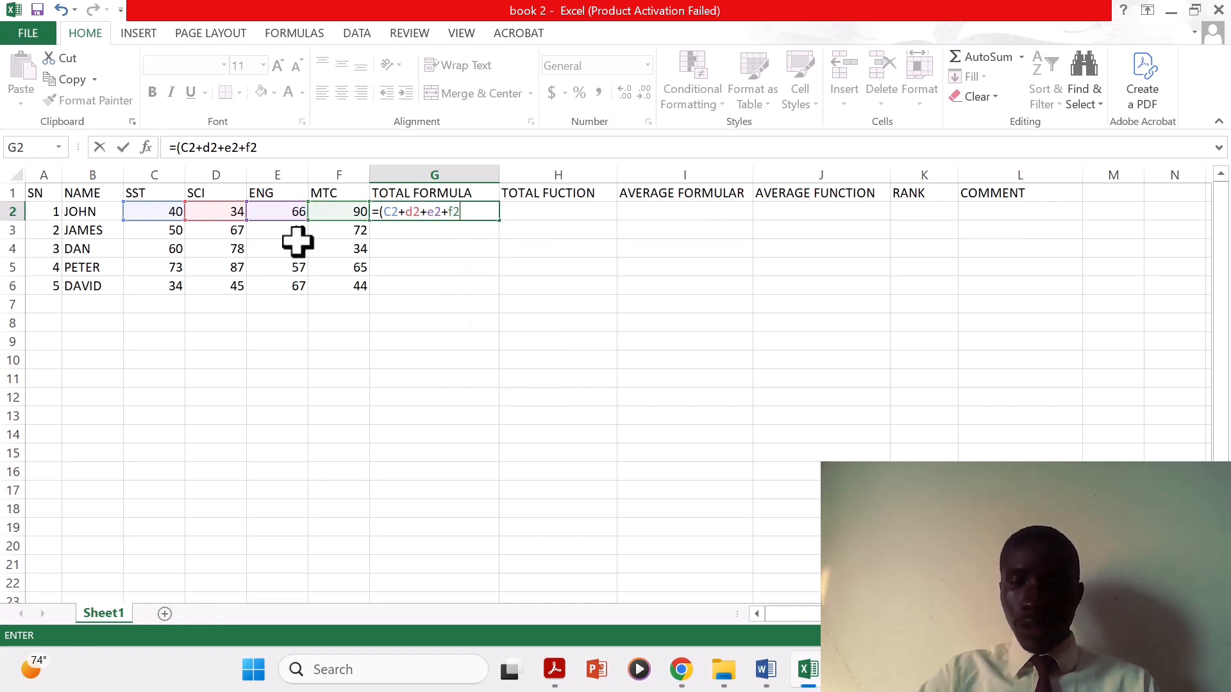
text())
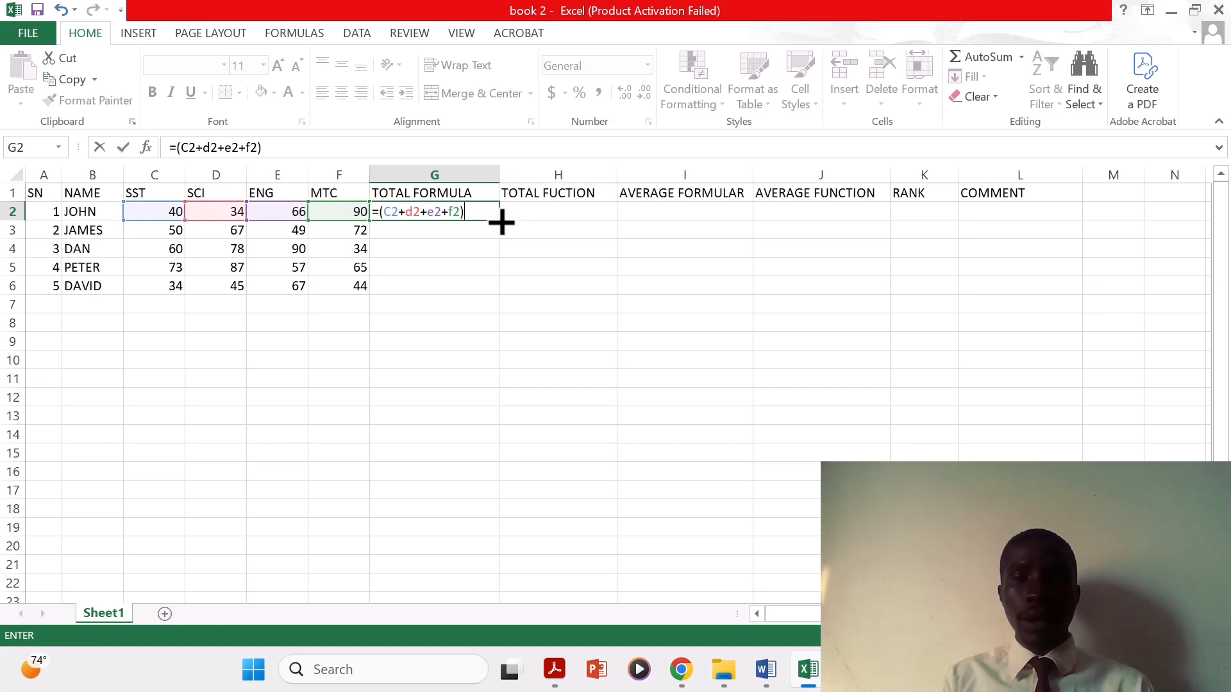
key(ctrl+Return)
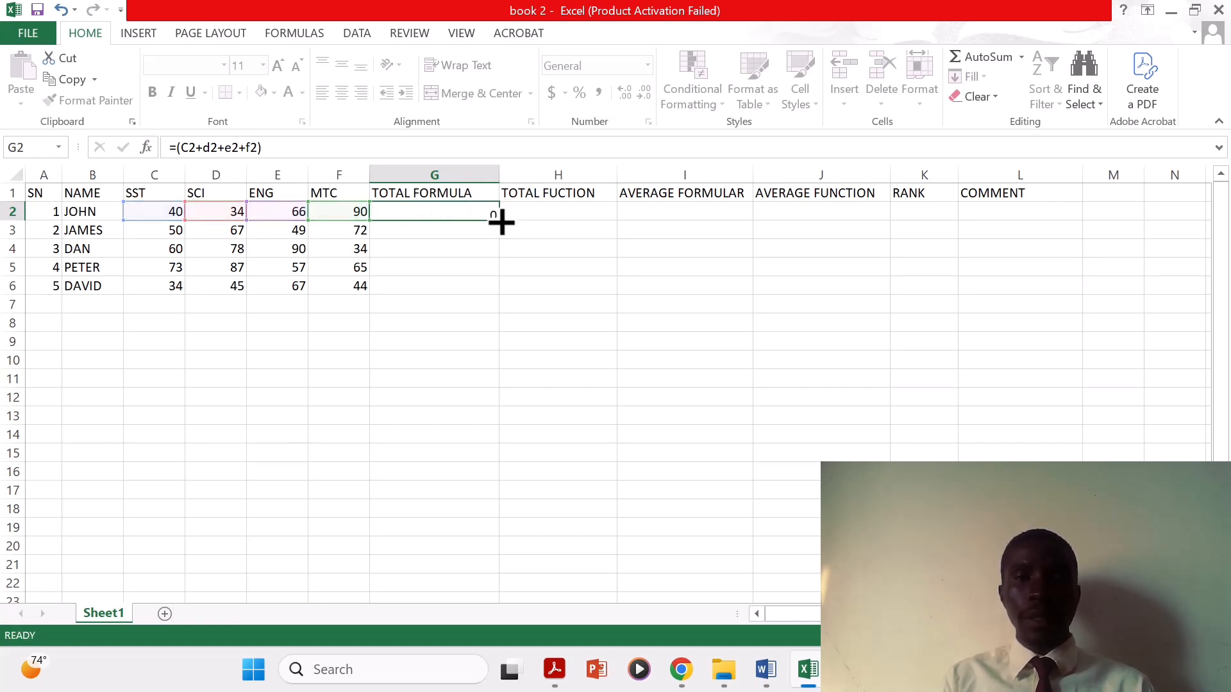
double_click(500, 221)
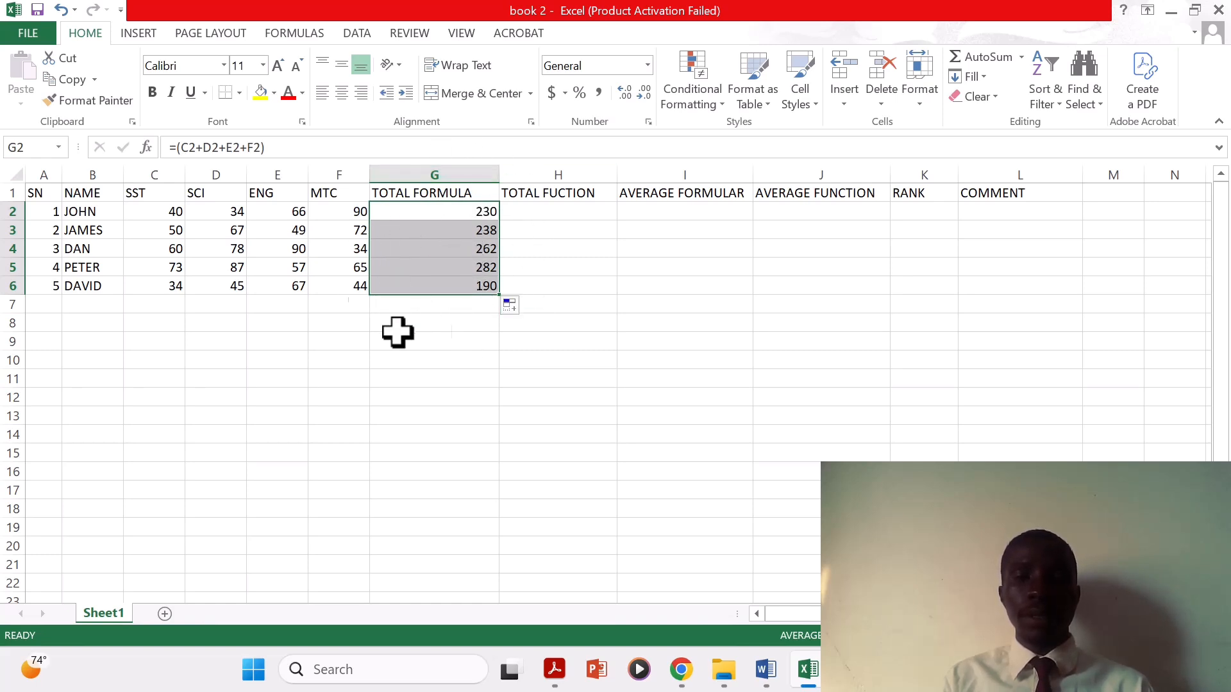
- Enter =SUM(C2:F2) in H2 under TOTAL FUCTION and fill the formula down to H6
click(550, 214)
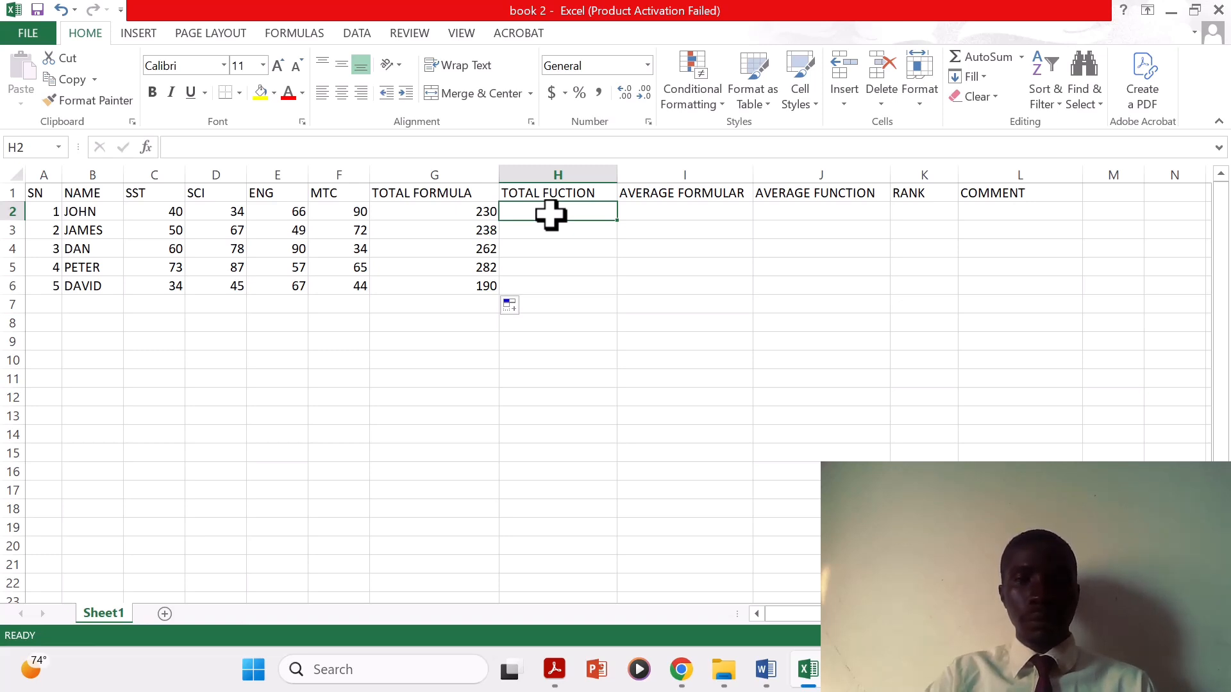
text(=)
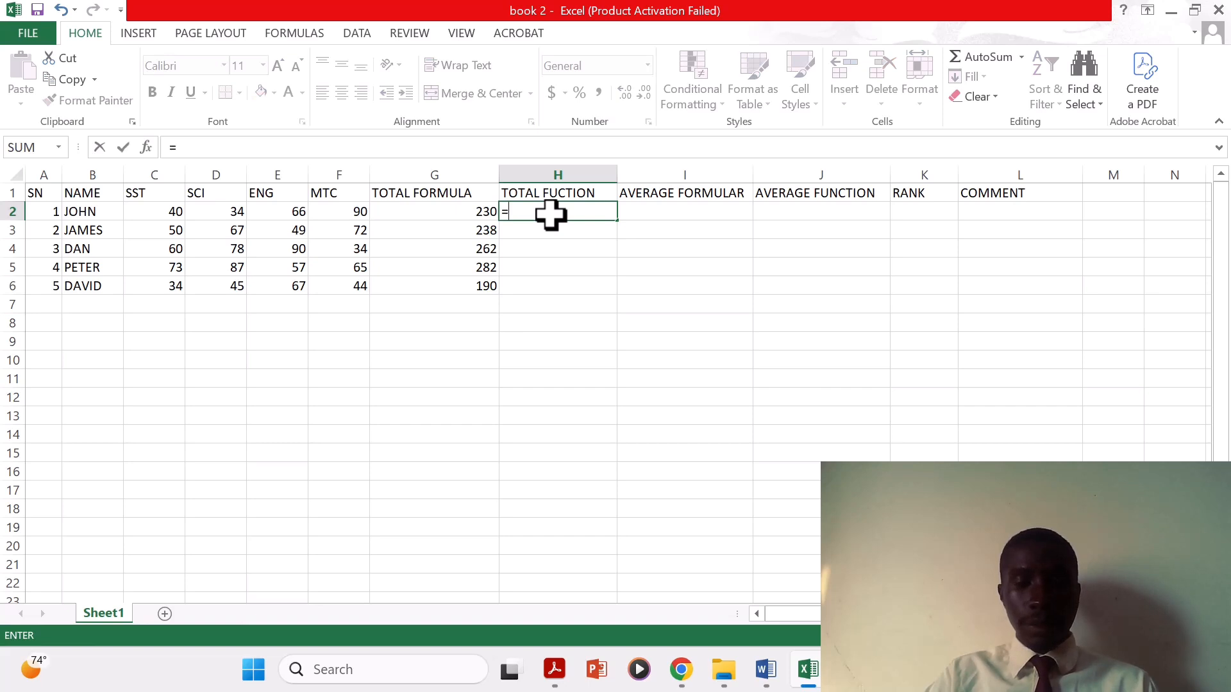
text(sum)
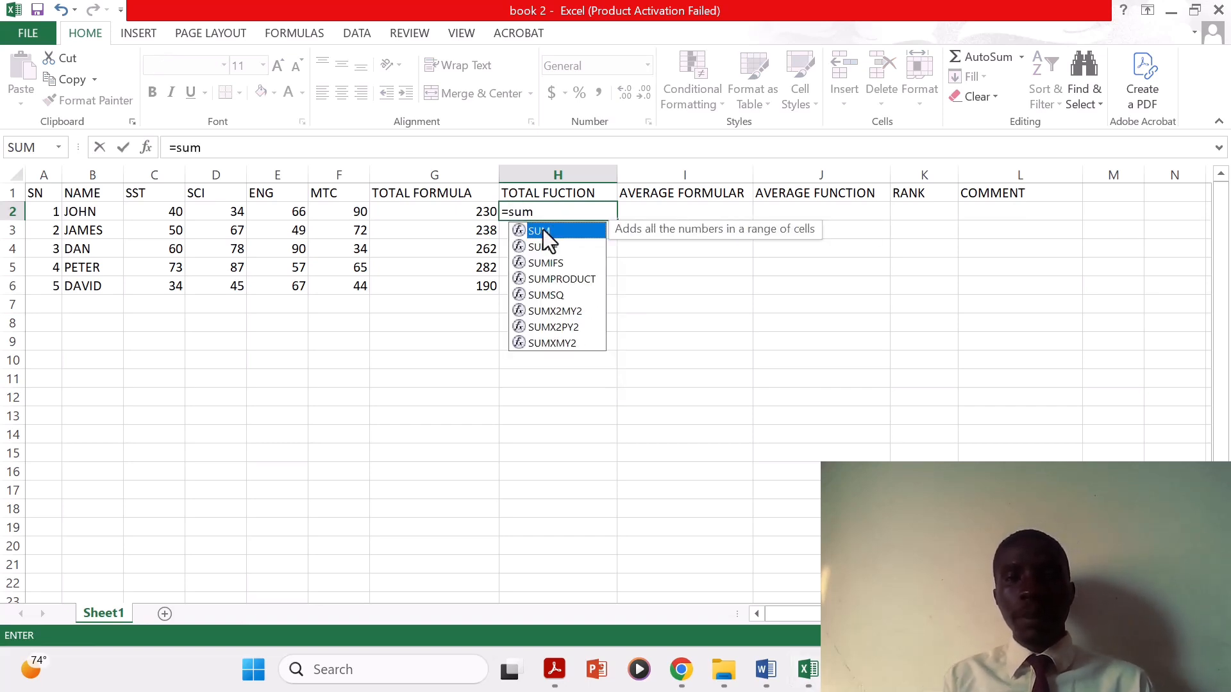
click(539, 213)
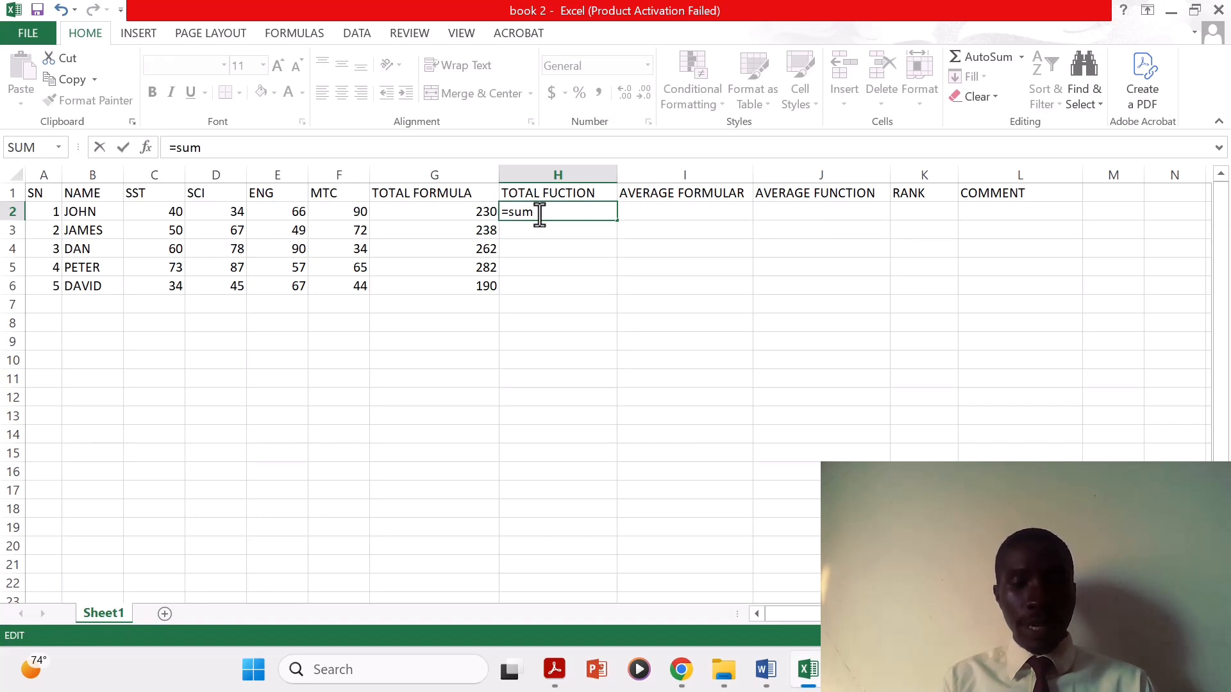
text(()
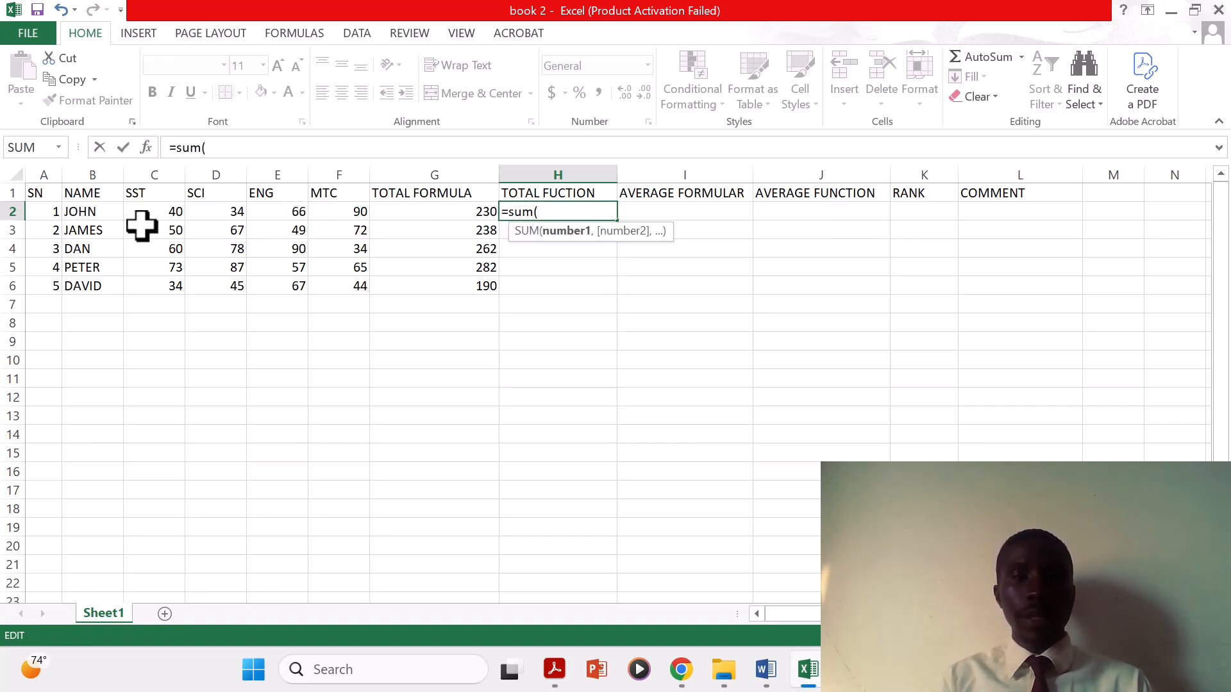
click(154, 214)
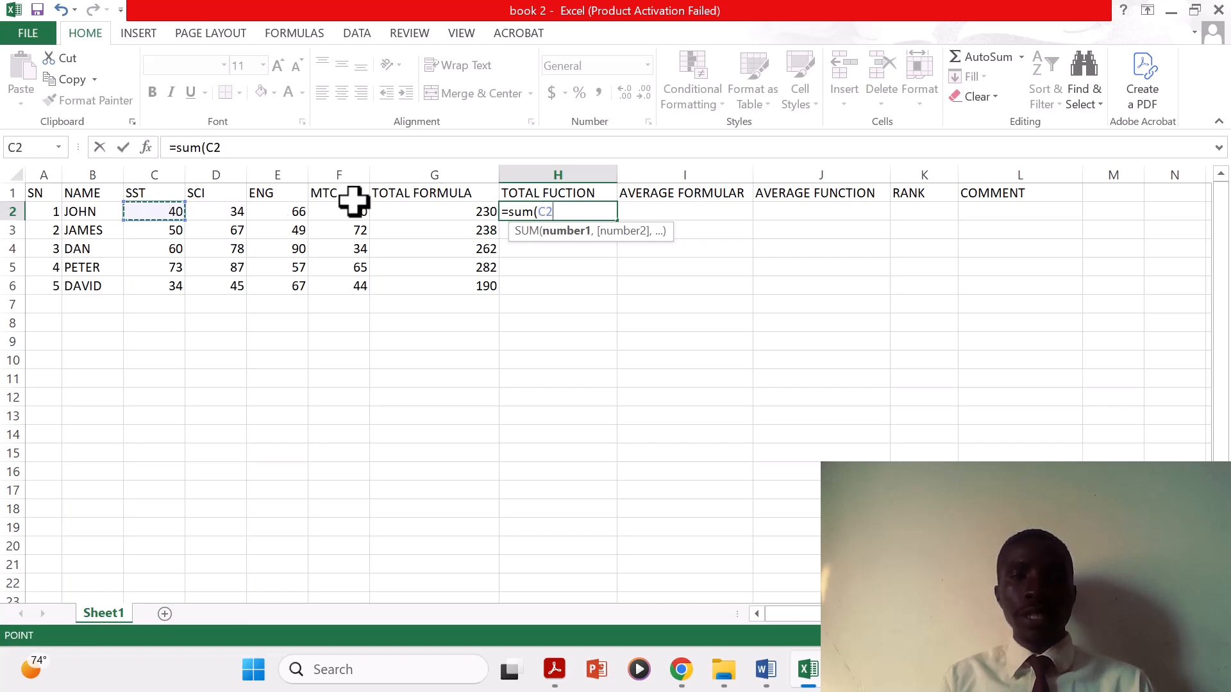
click(556, 212)
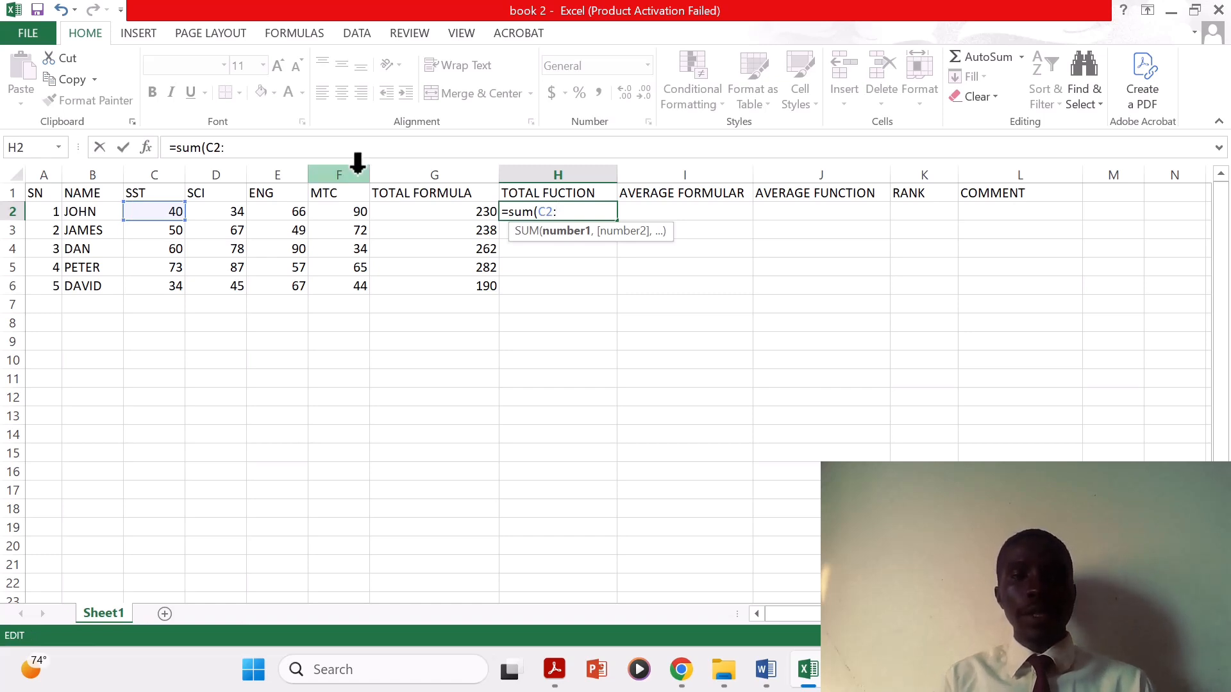
click(360, 214)
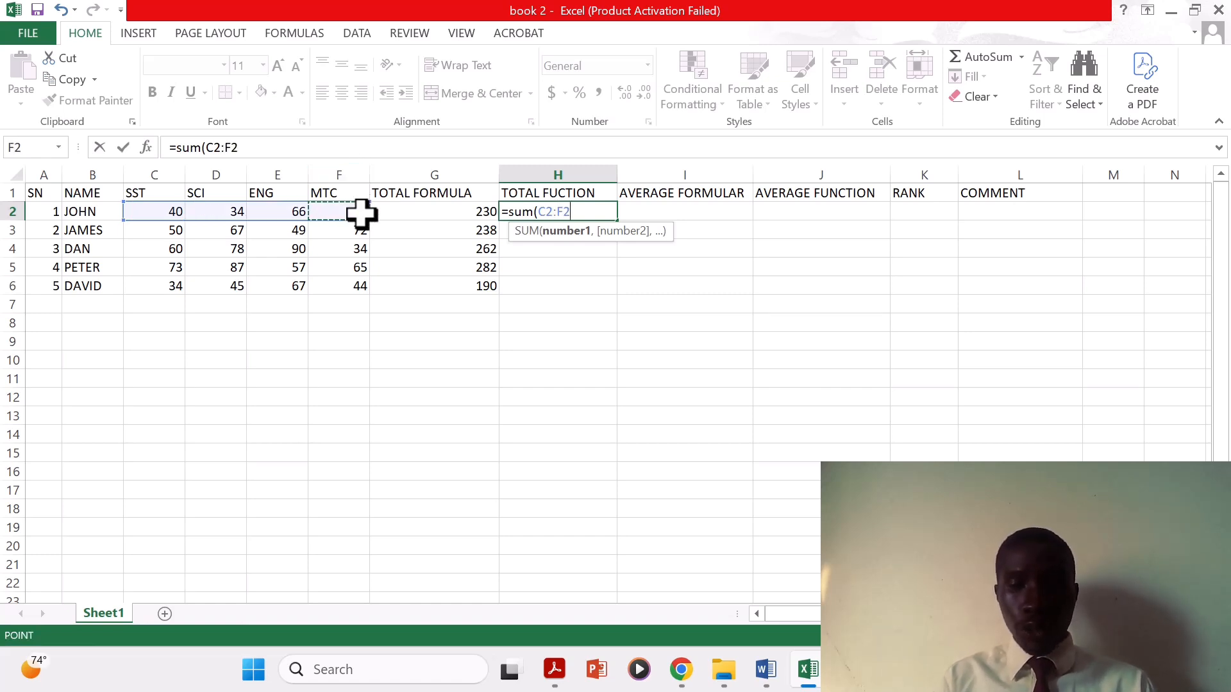
text())
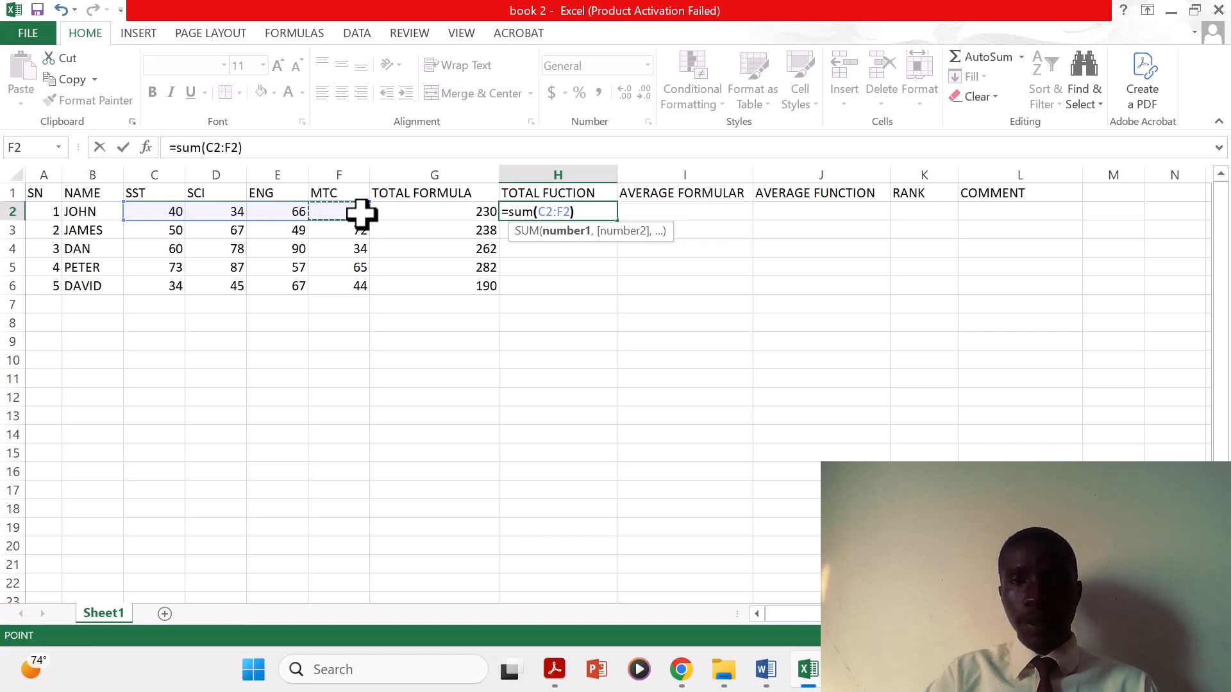
key(Return)
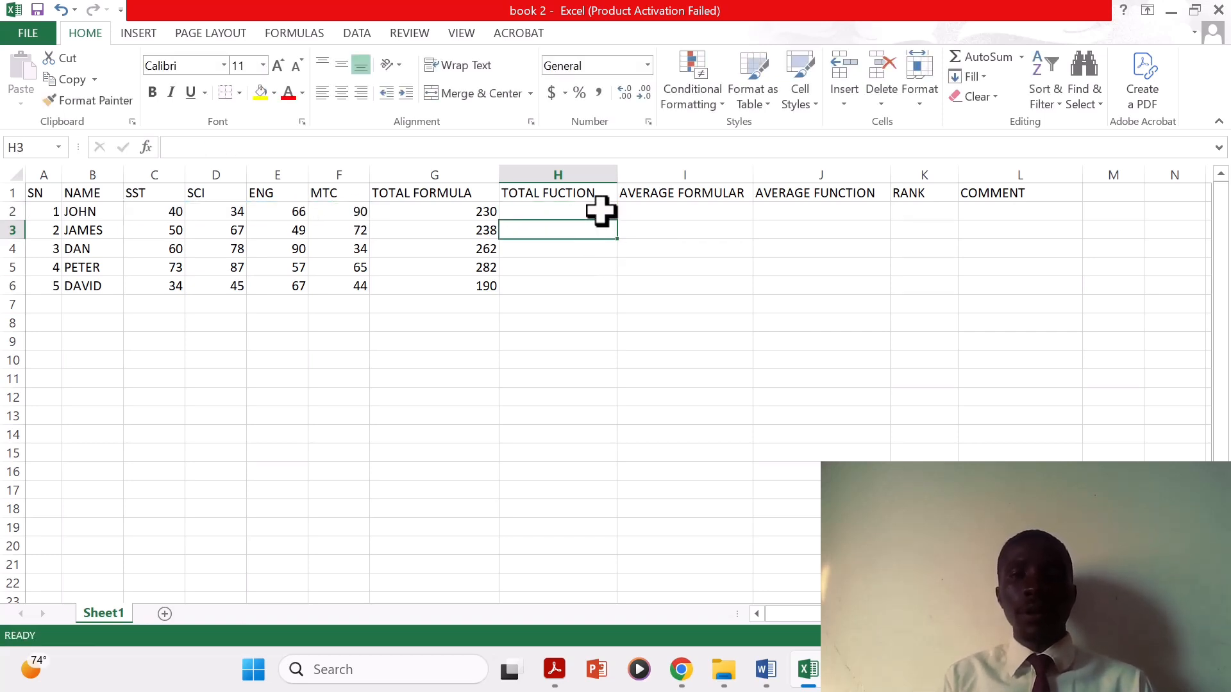
click(546, 213)
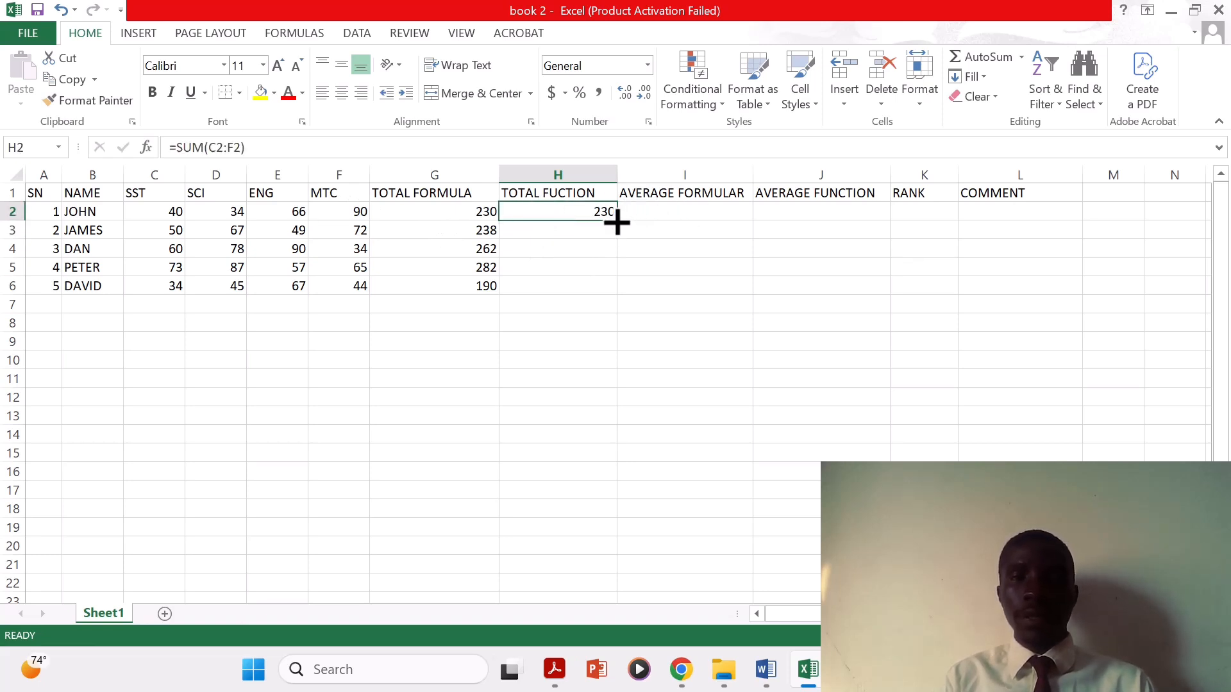
drag(617, 222, 618, 293)
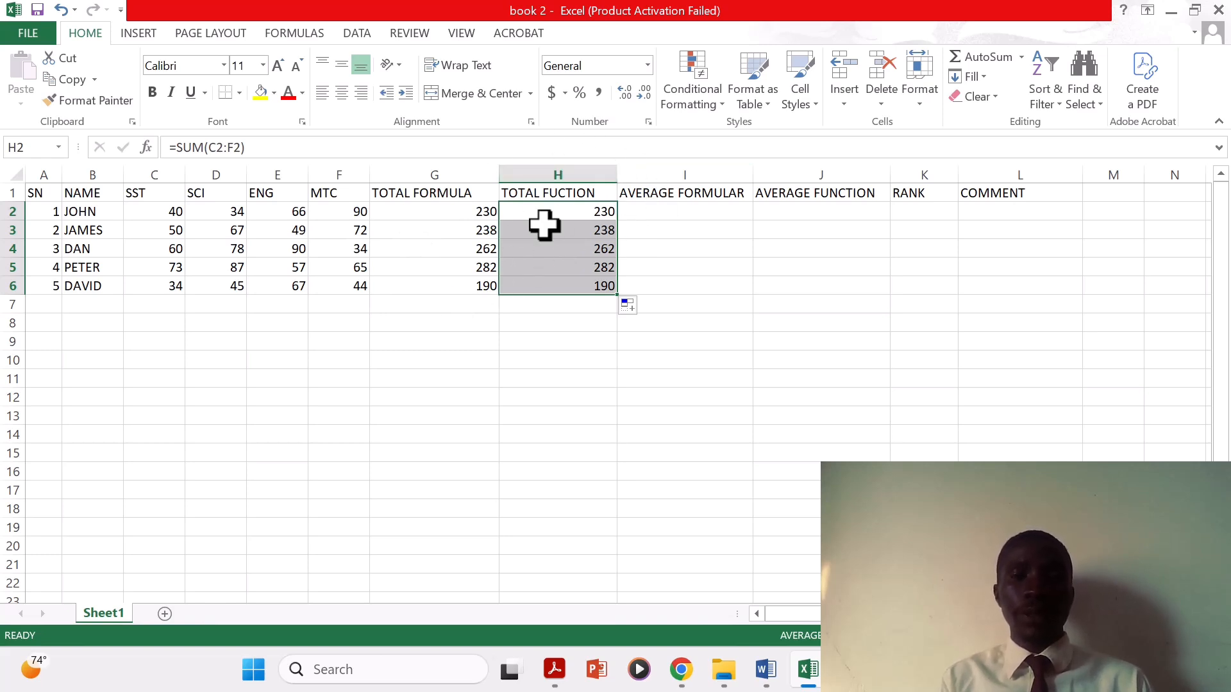
- Enter =(C2+D2+E2+F2)/4 in I2 under AVERAGE FORMULAR and fill the formula down to I6
click(694, 211)
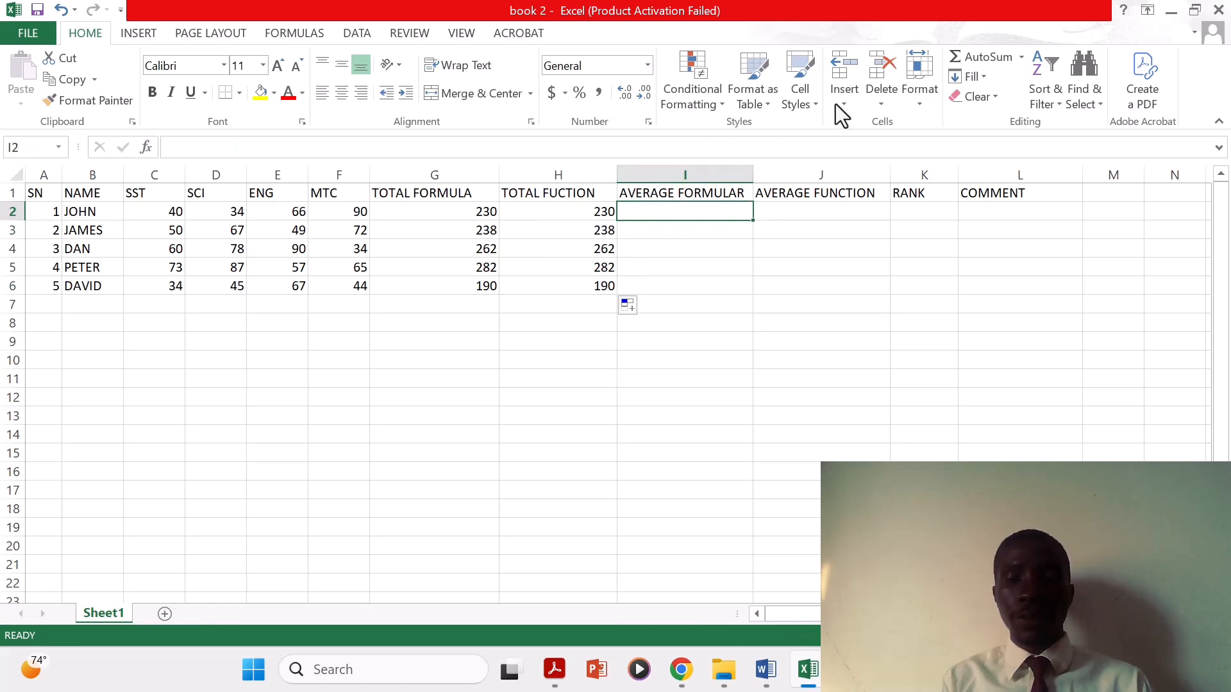
text(=)
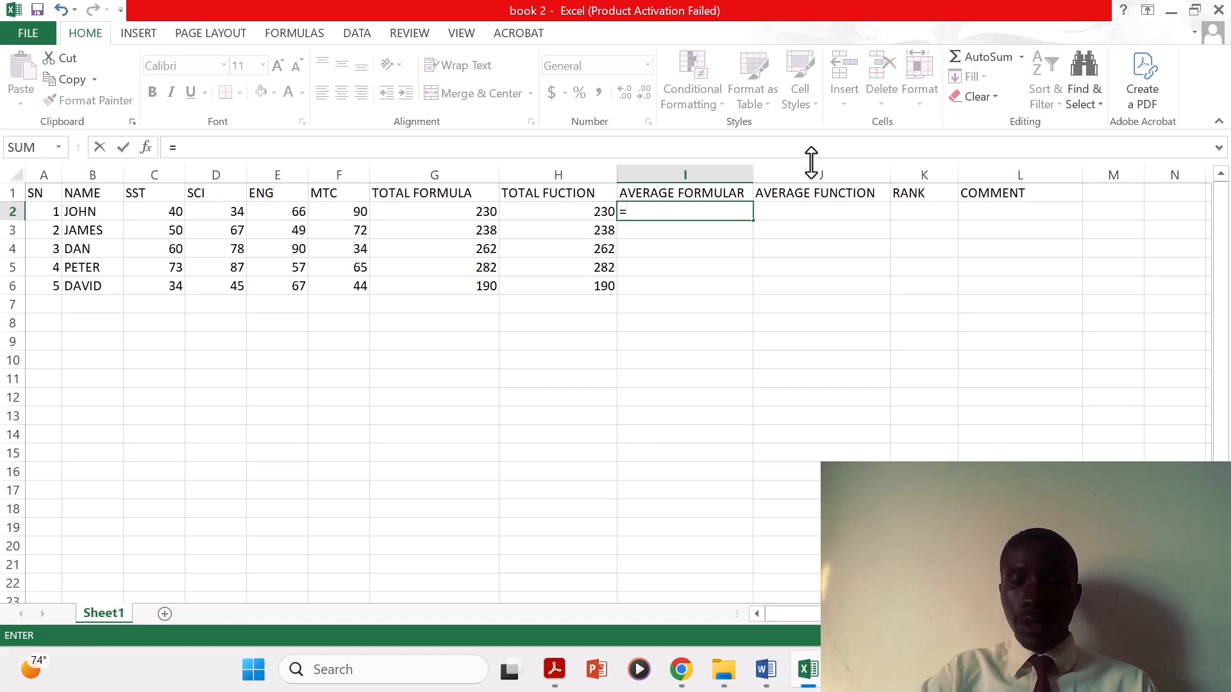
text(()
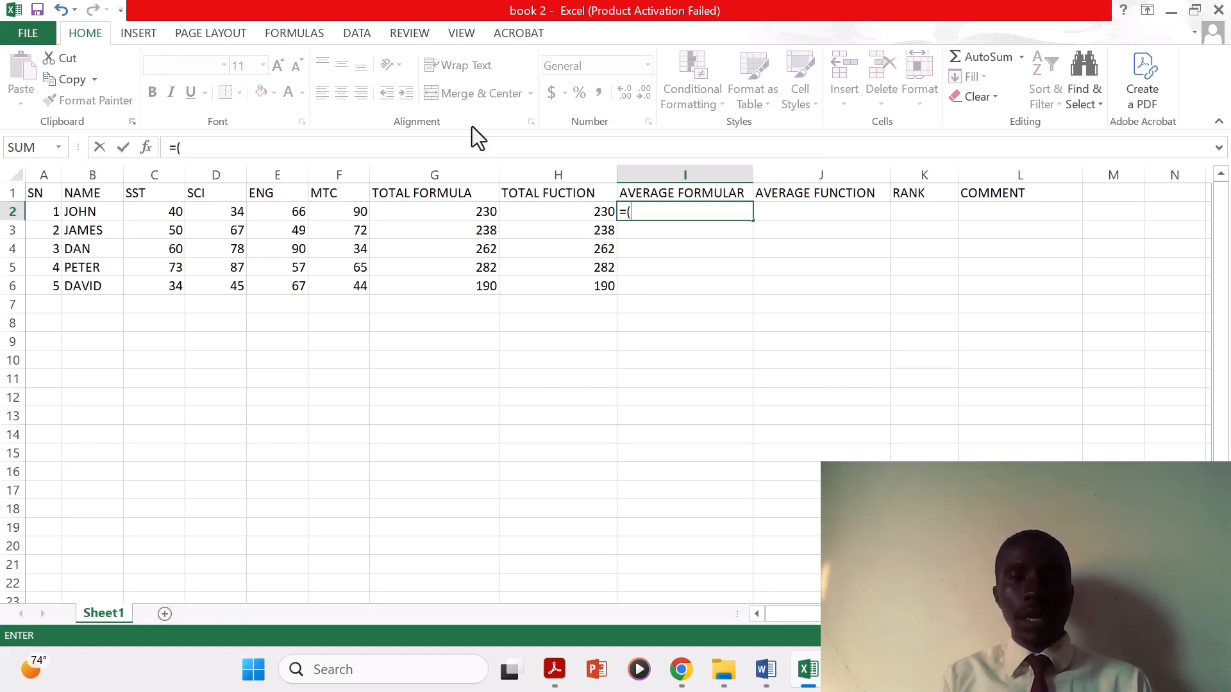
click(161, 218)
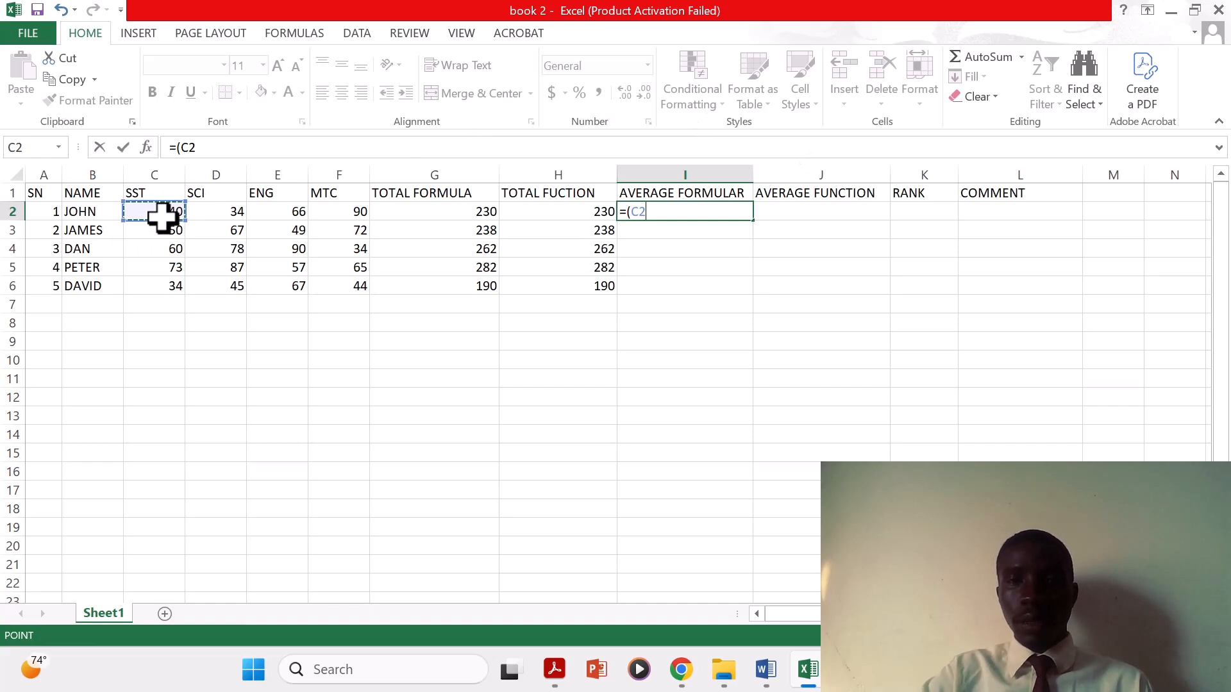
text(=)
key(BackSpace)
text(+)
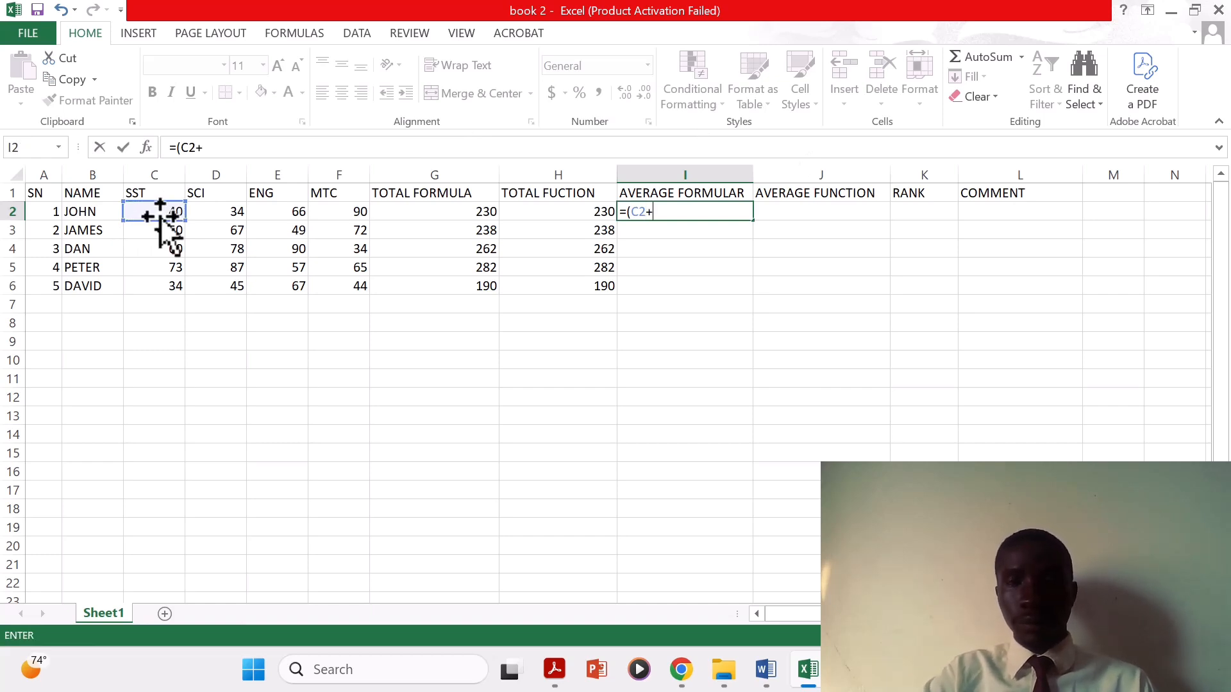
click(208, 210)
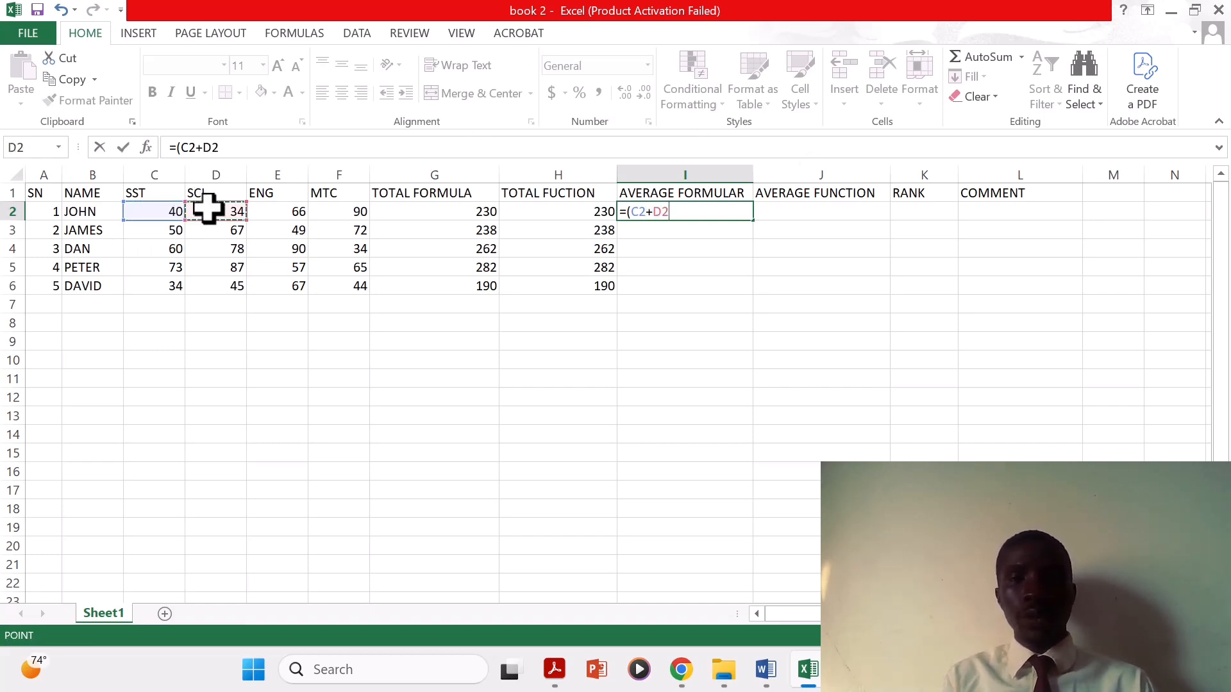
text(+)
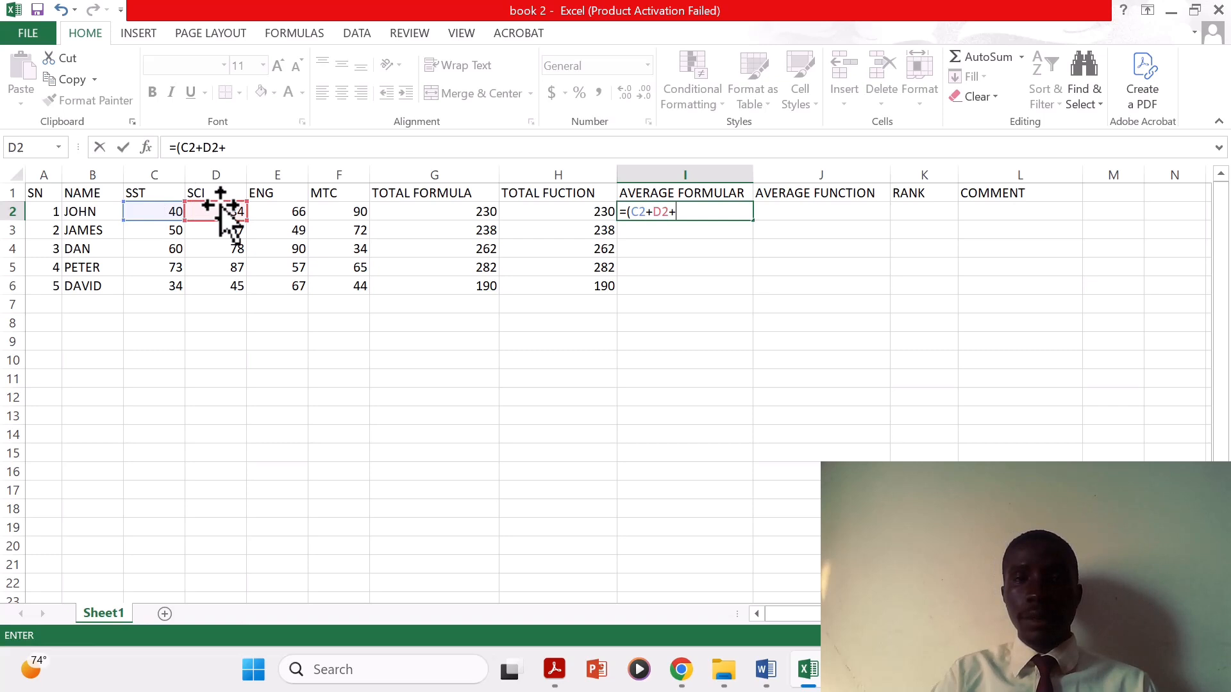
click(282, 214)
text(+)
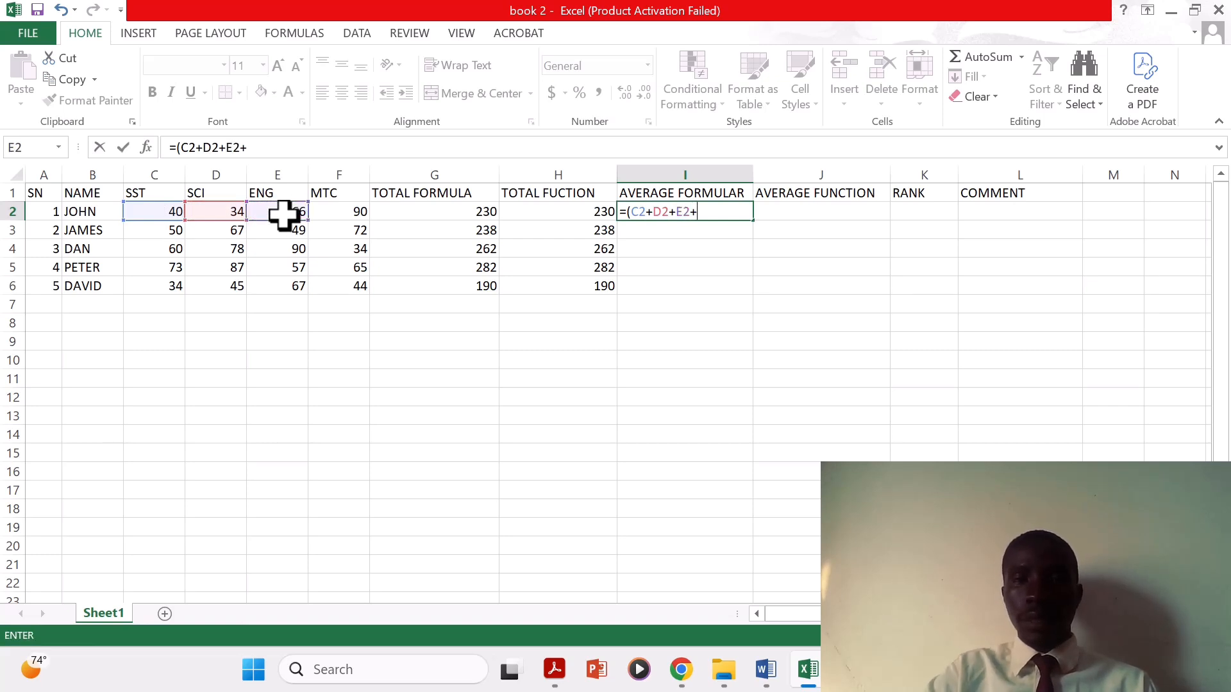
click(336, 213)
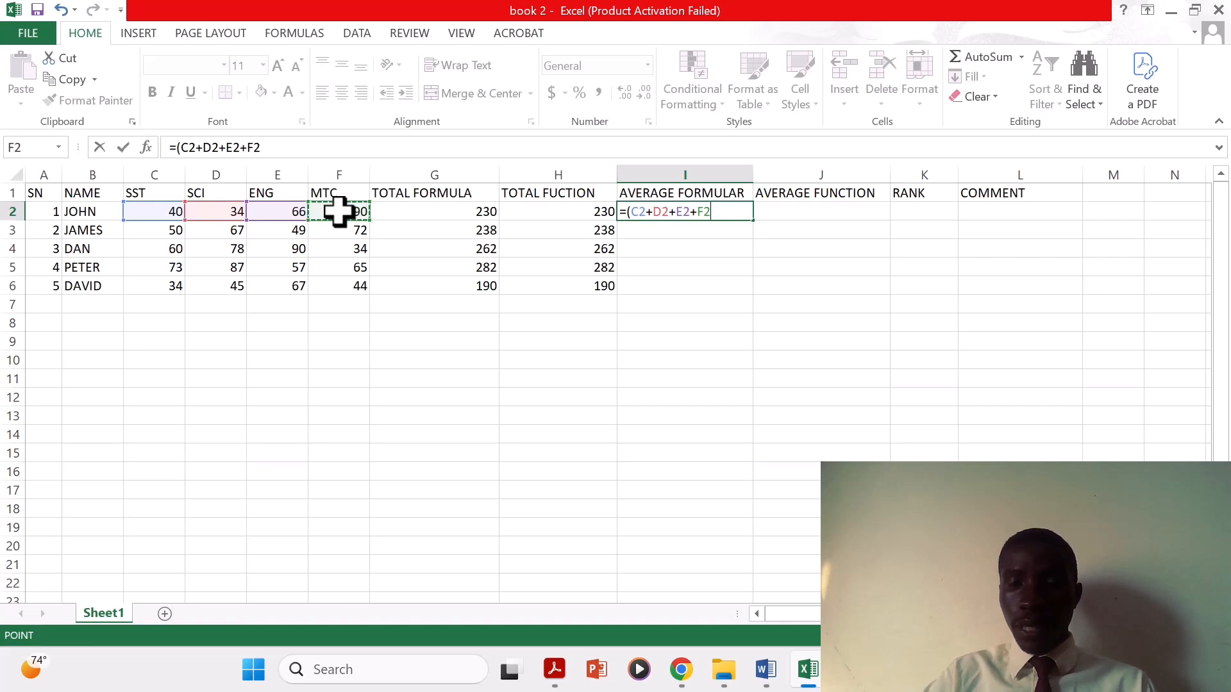
text())
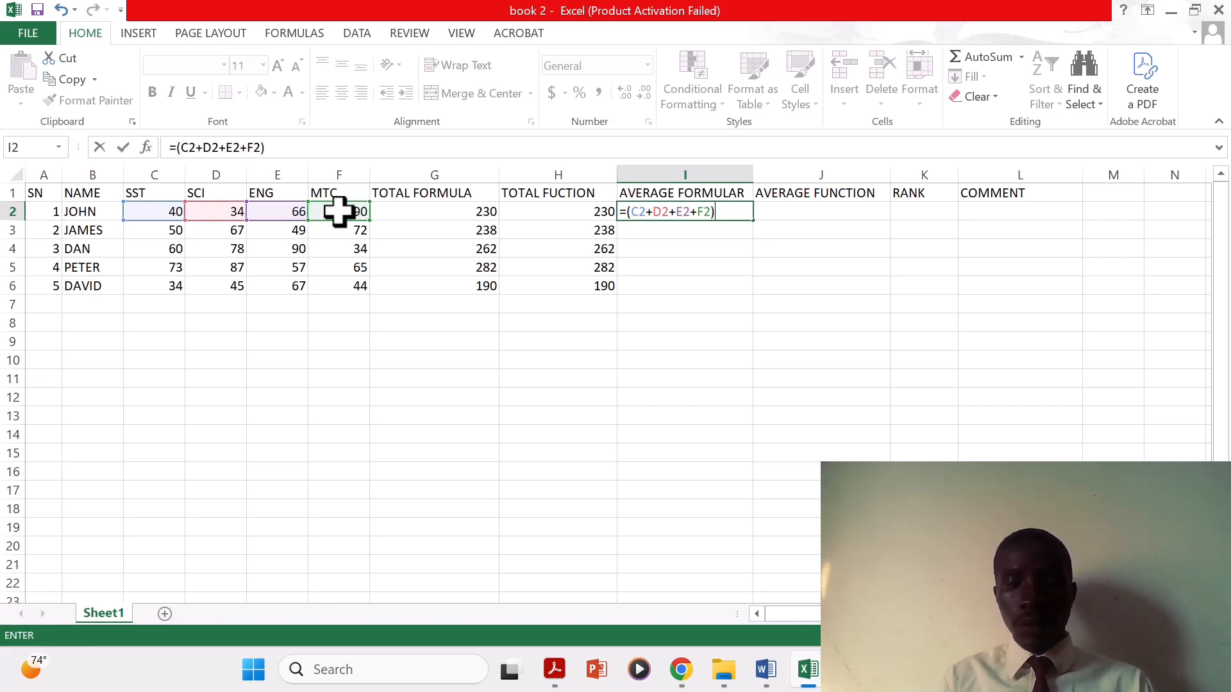
text(/)
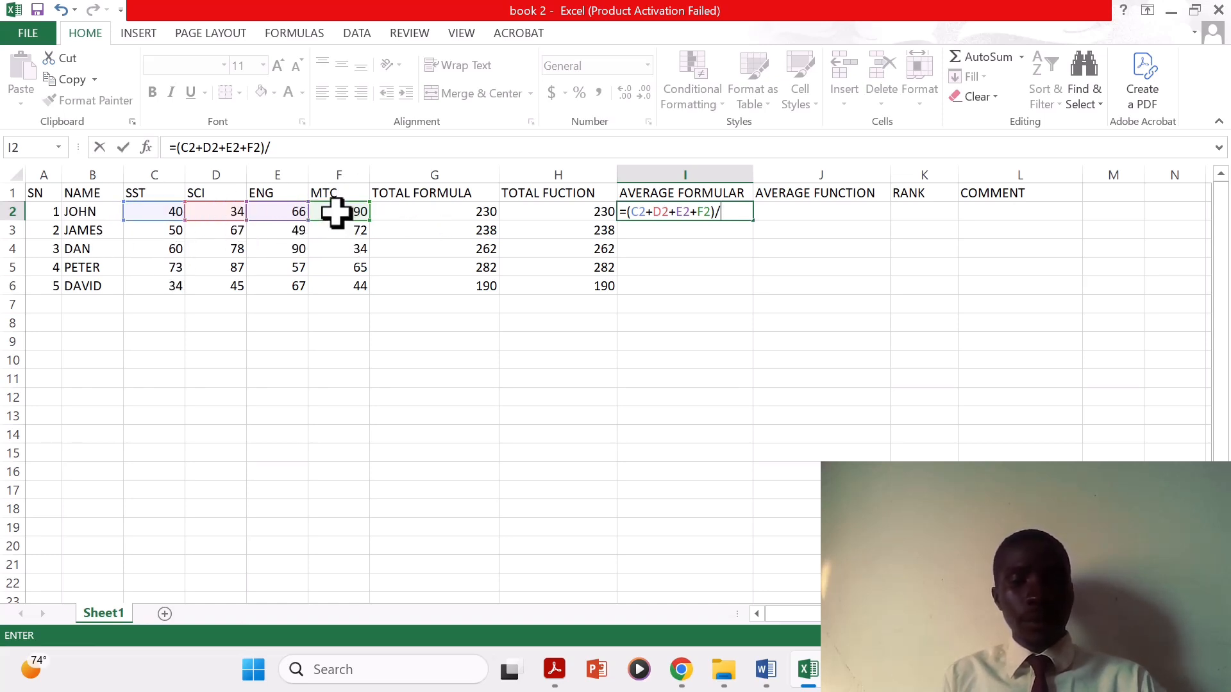
text(4)
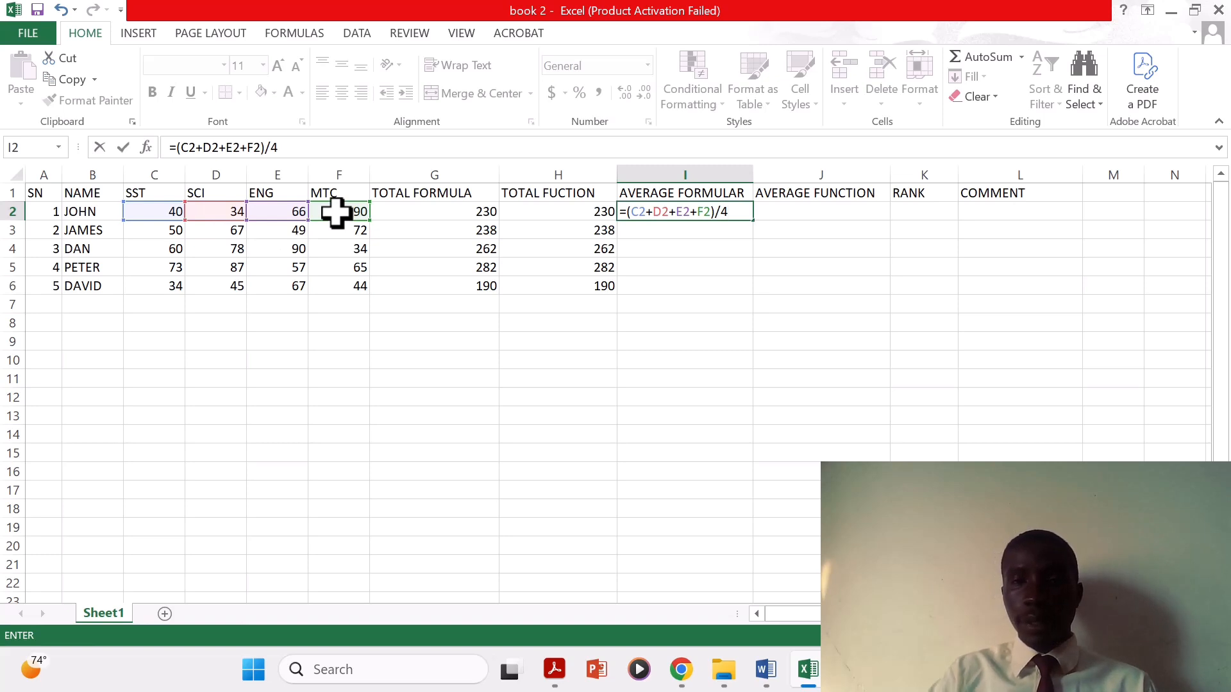
key(Return)
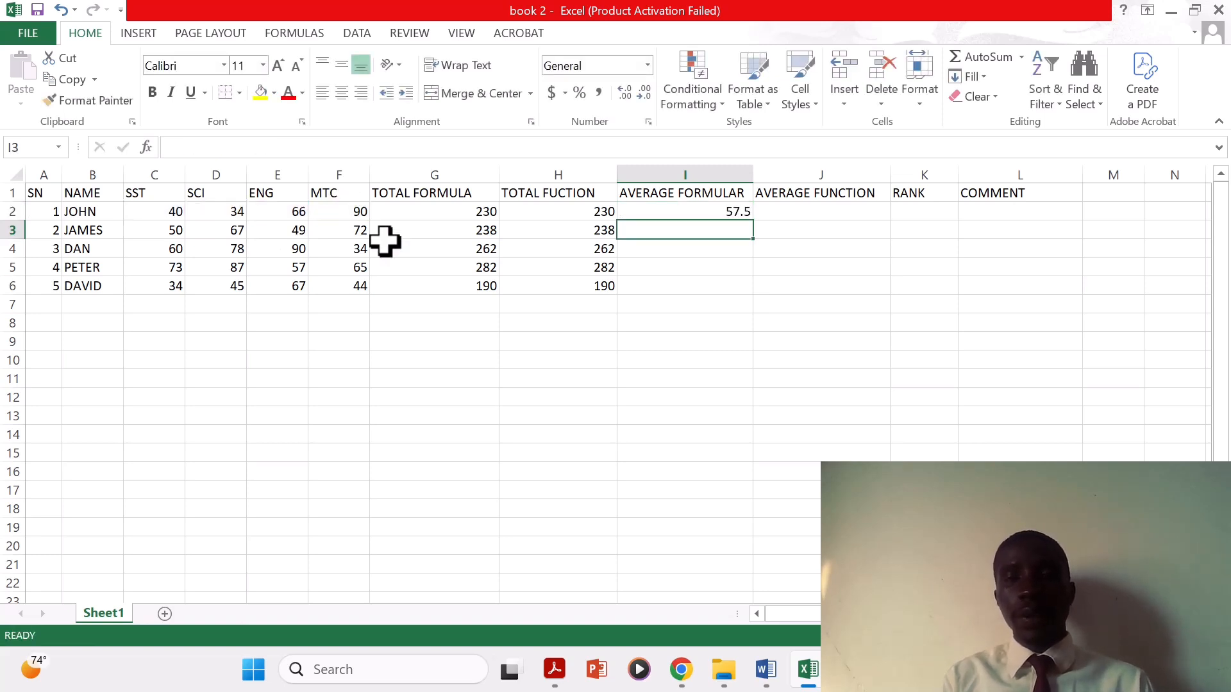
click(677, 211)
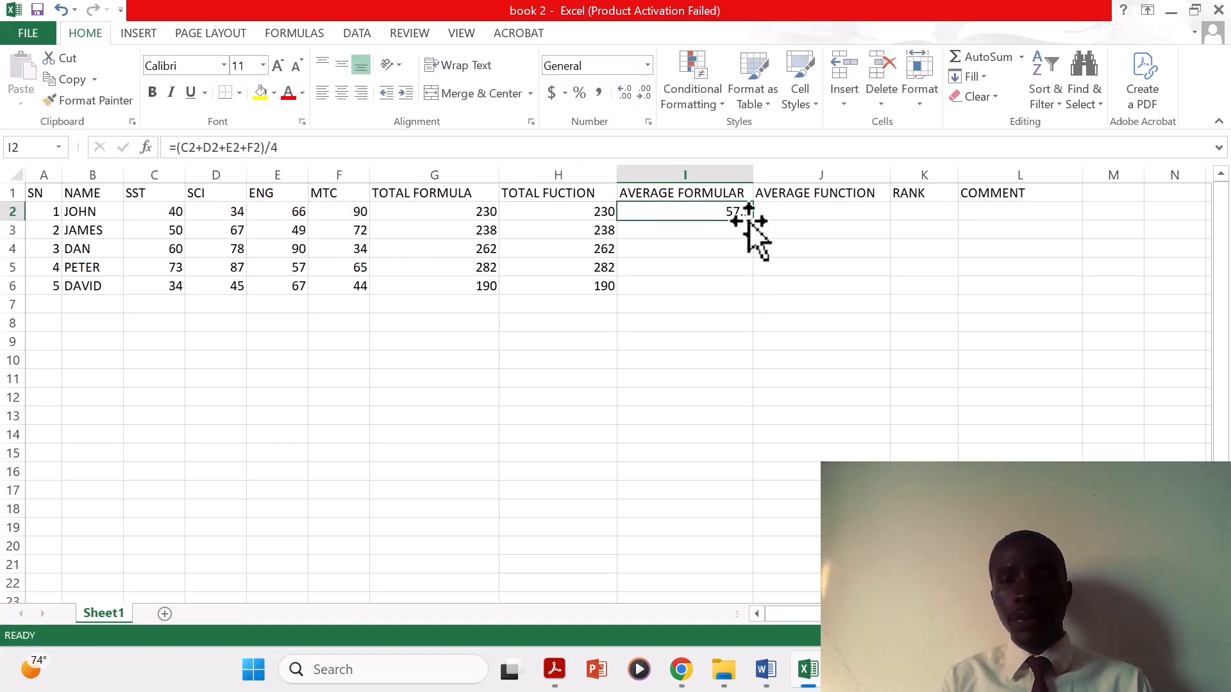
double_click(755, 222)
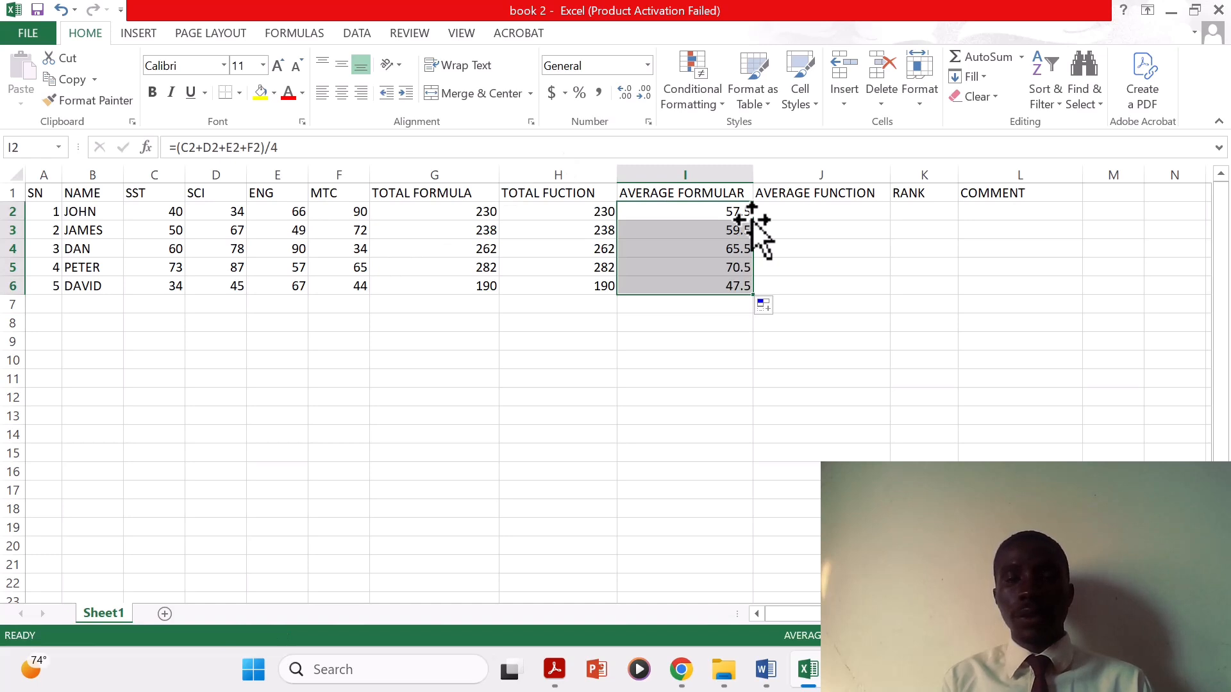
- Enter =AVERAGE(C2:F2) in J2 under AVERAGE FUNCTION and fill the formula down to J6
click(850, 214)
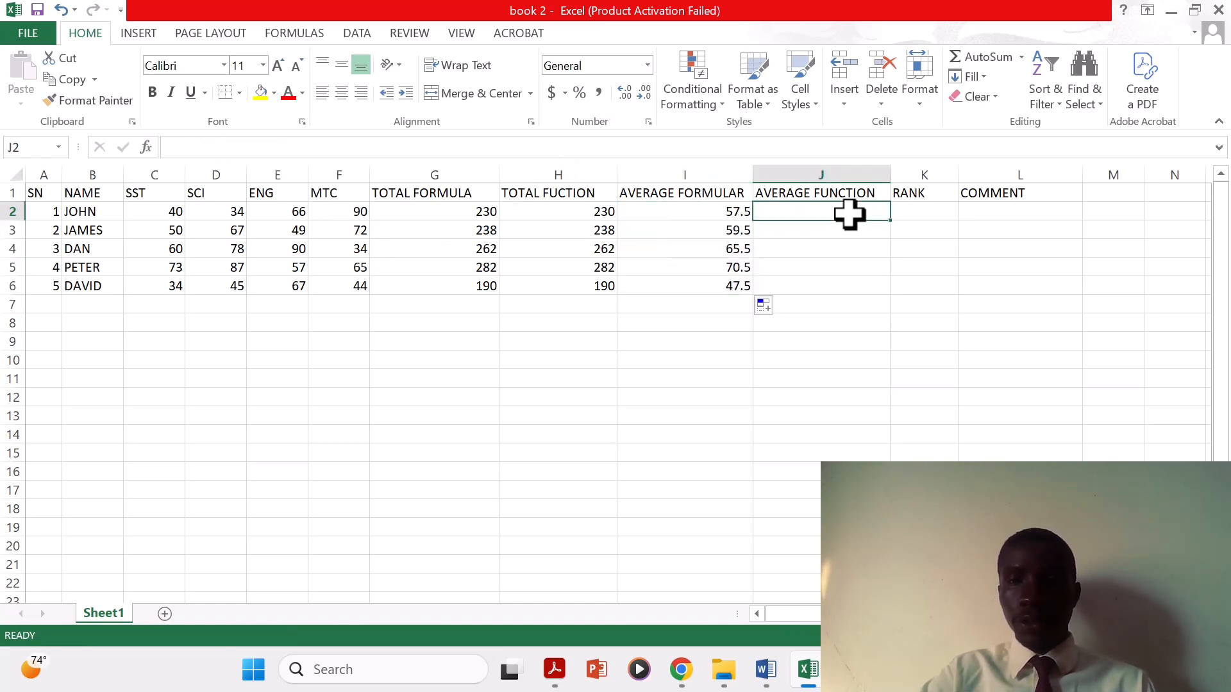
text(=)
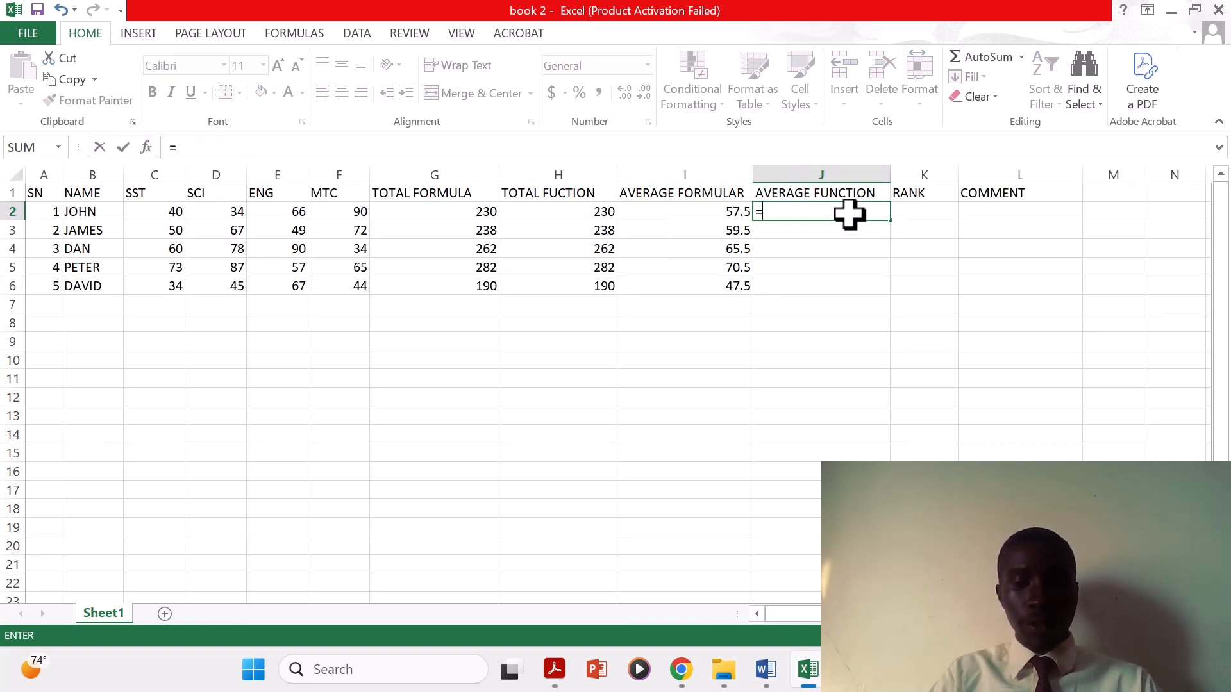
text(ave)
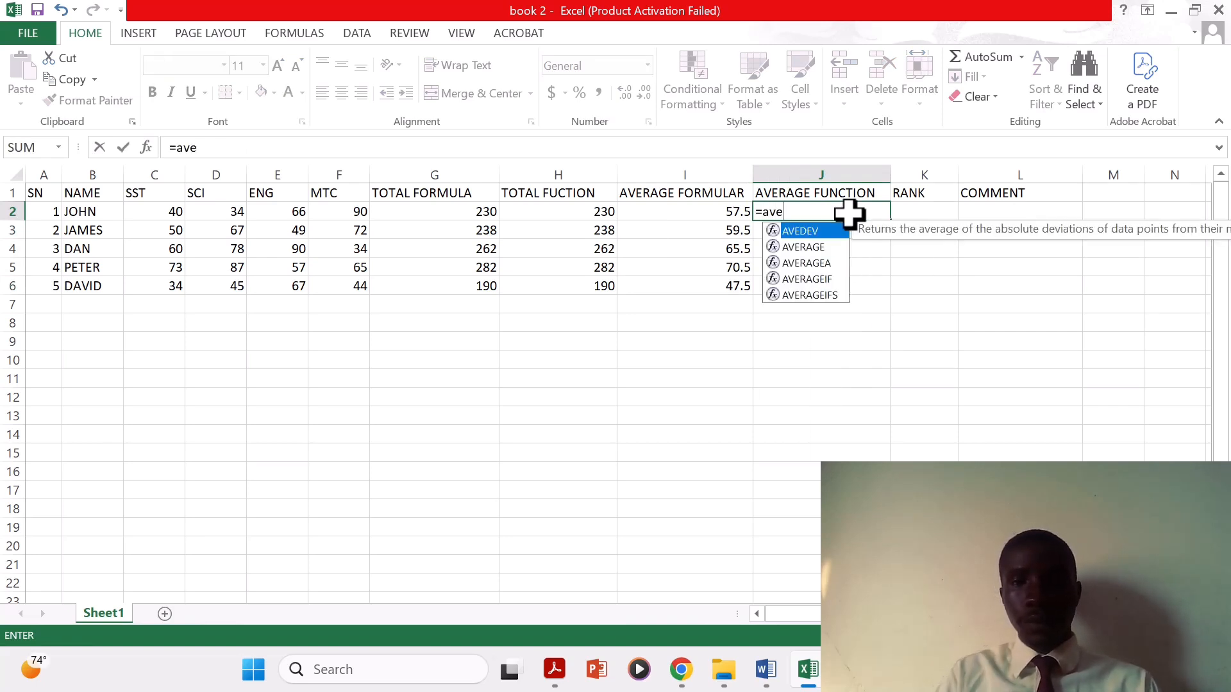
click(814, 244)
double_click(813, 247)
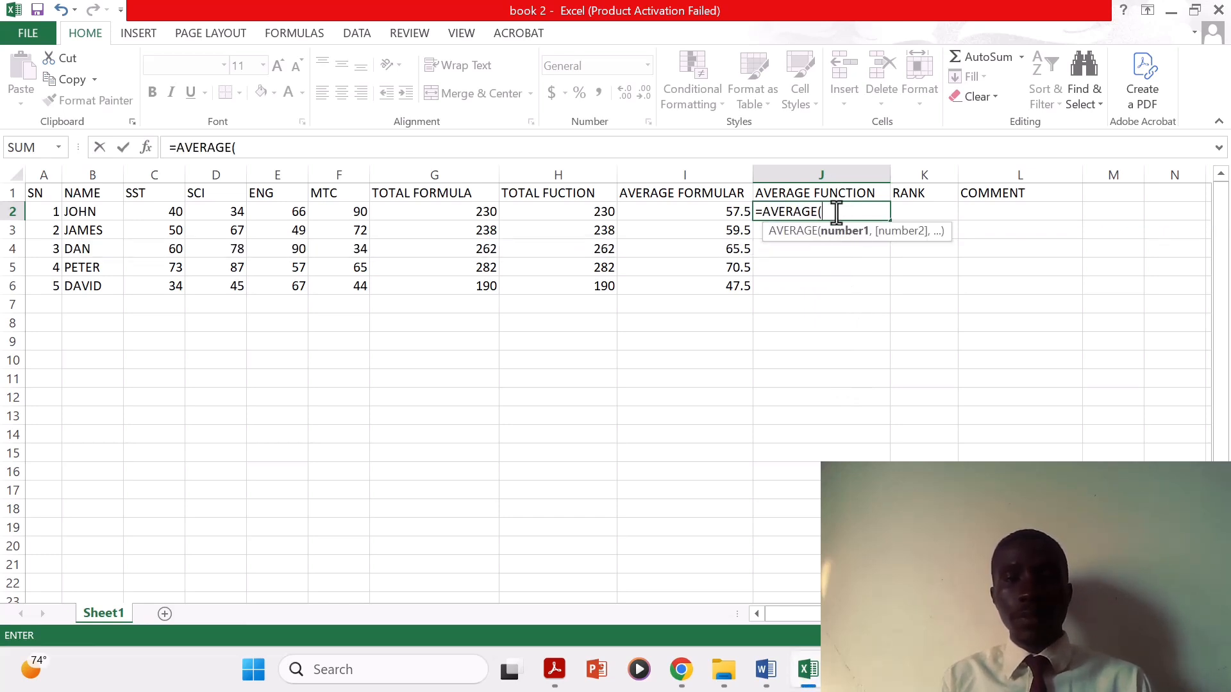
click(174, 212)
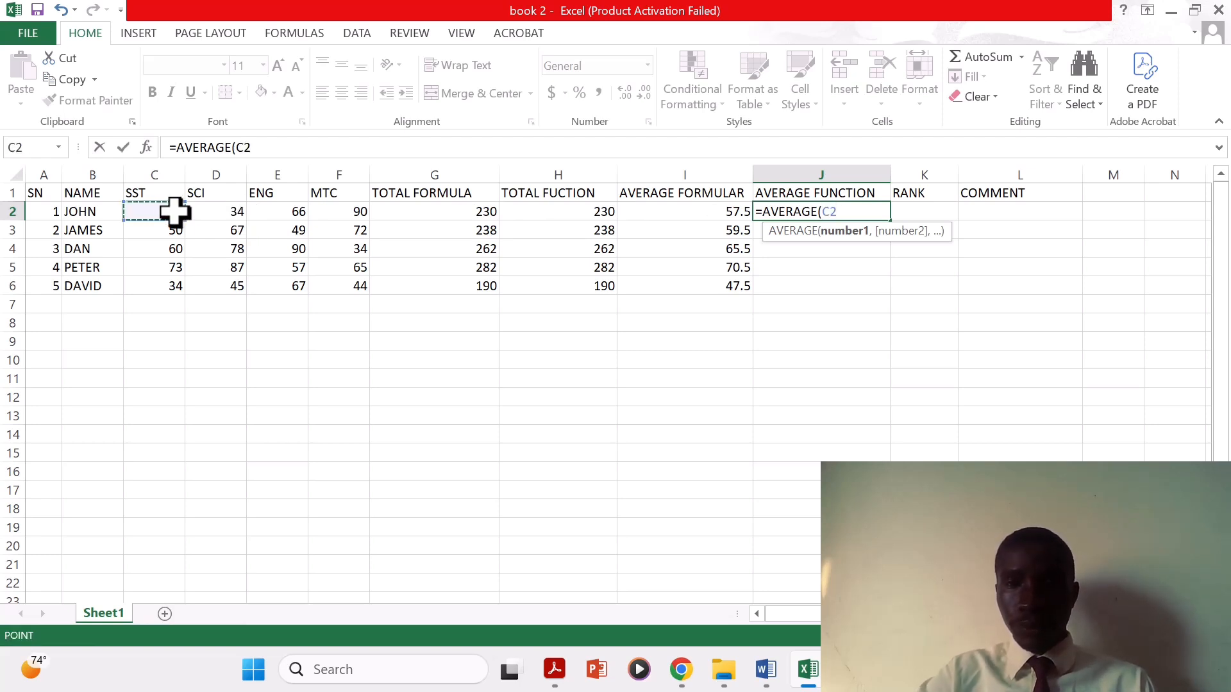
key(F8)
key(BackSpace)
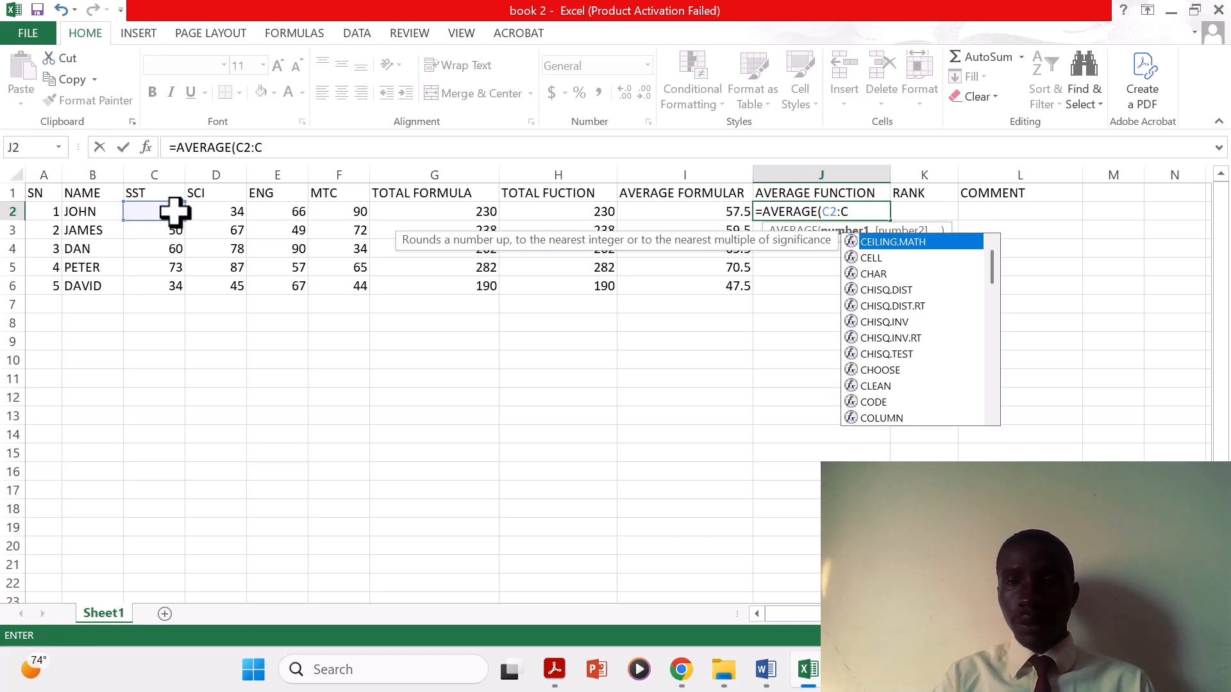
key(BackSpace)
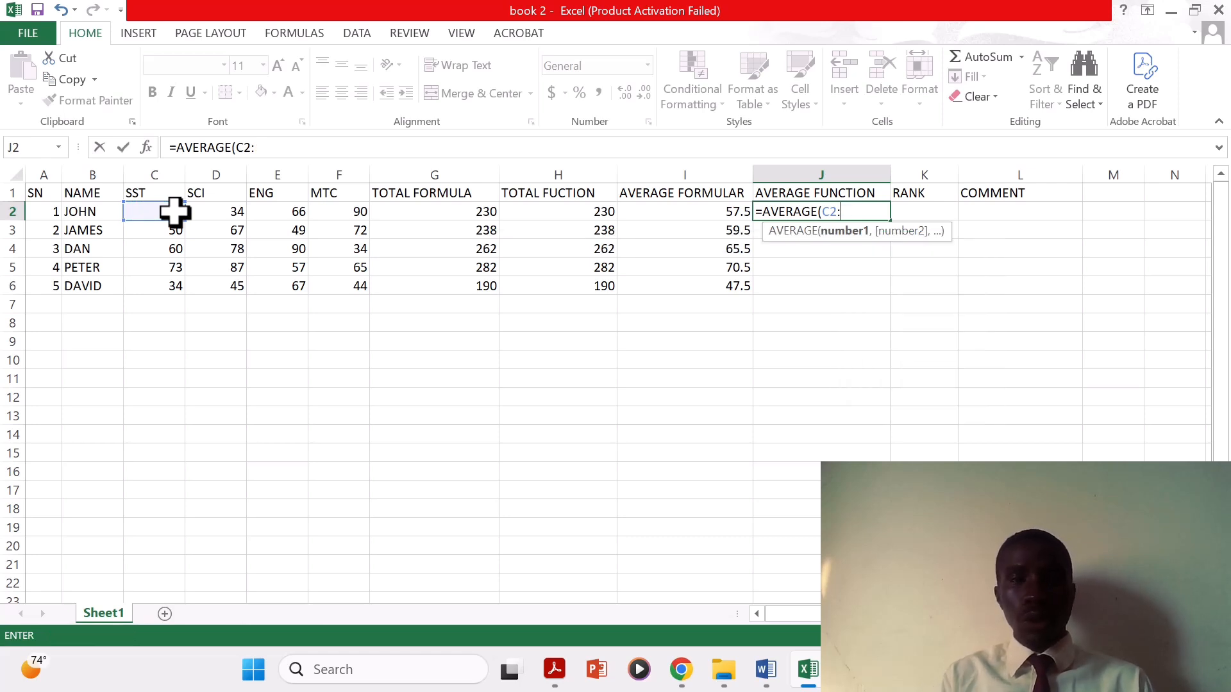
click(344, 209)
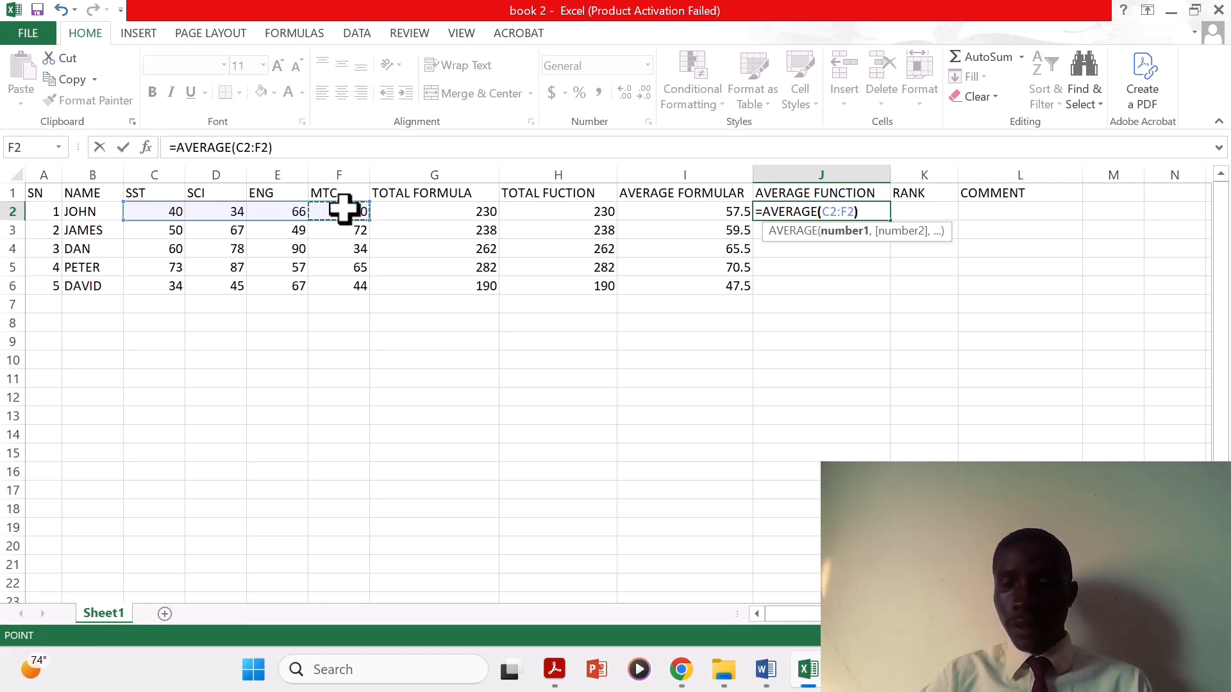
text())
key(ctrl+Return)
key(Return)
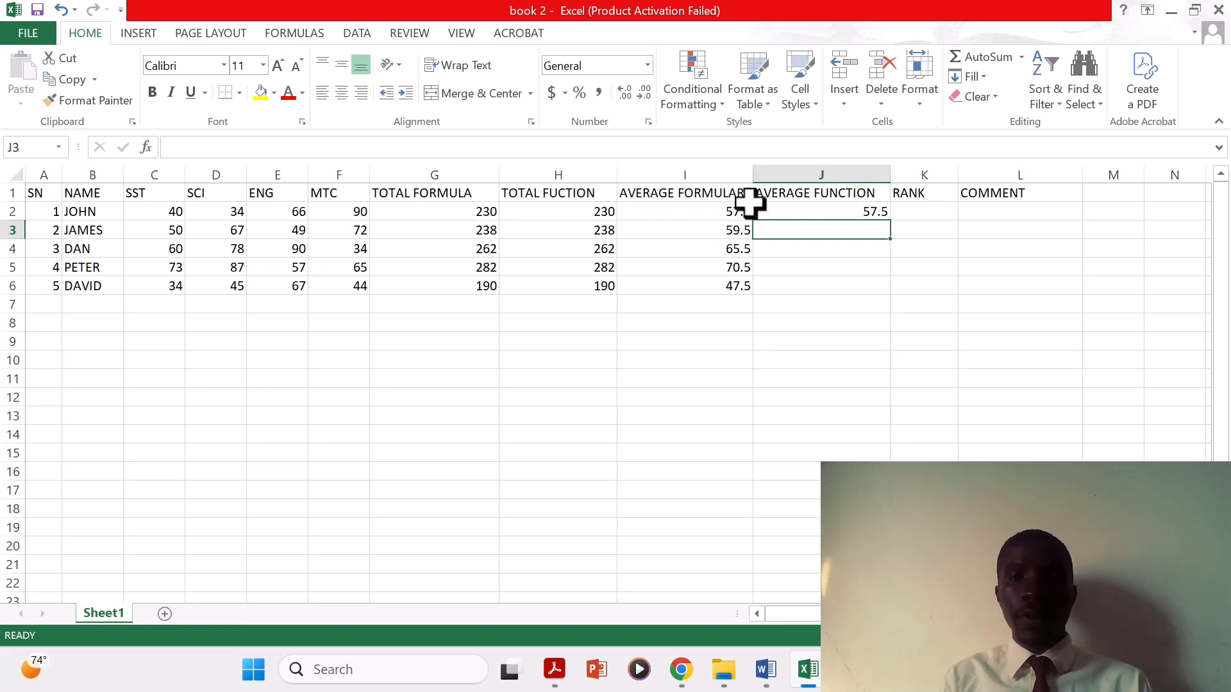
click(841, 207)
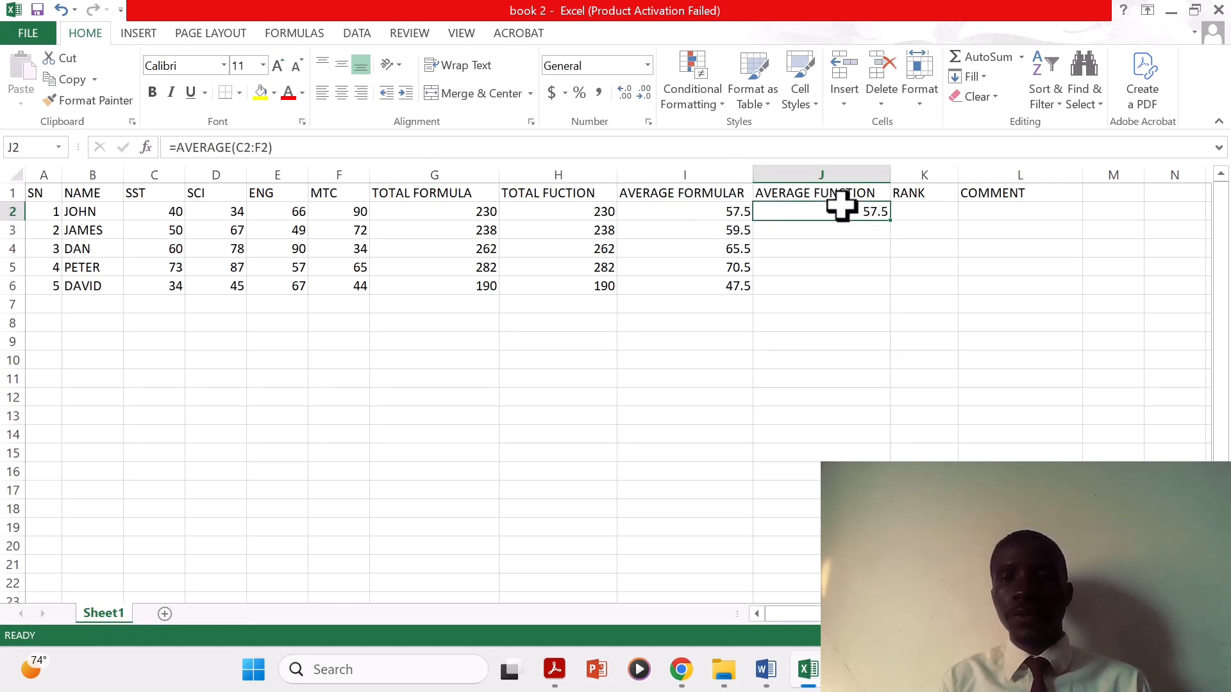
double_click(890, 221)
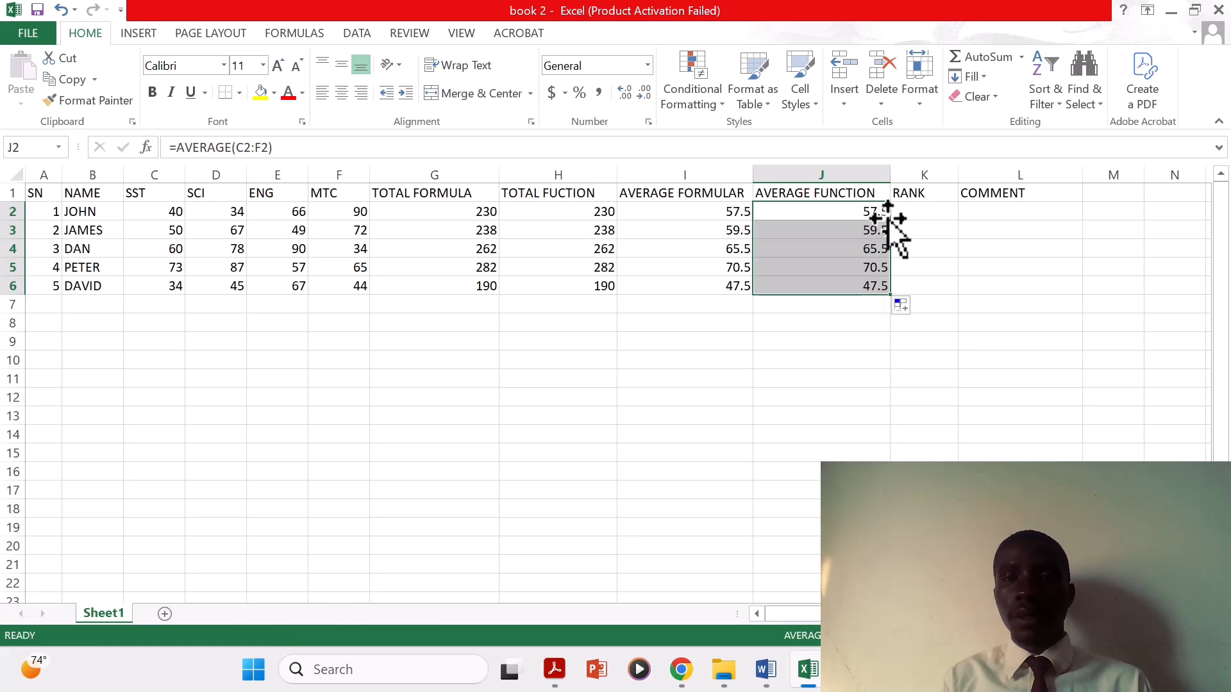
- Widen column K, which holds the RANK heading, by about half its width
click(933, 218)
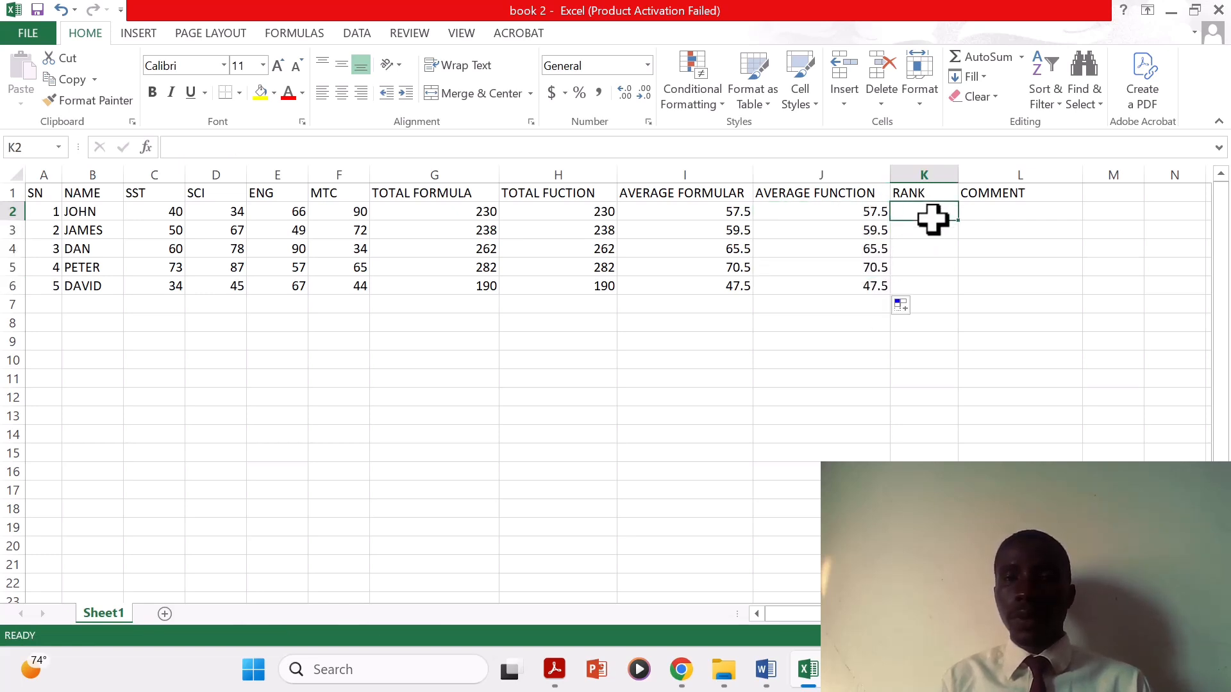
drag(960, 171, 991, 169)
click(936, 172)
click(865, 215)
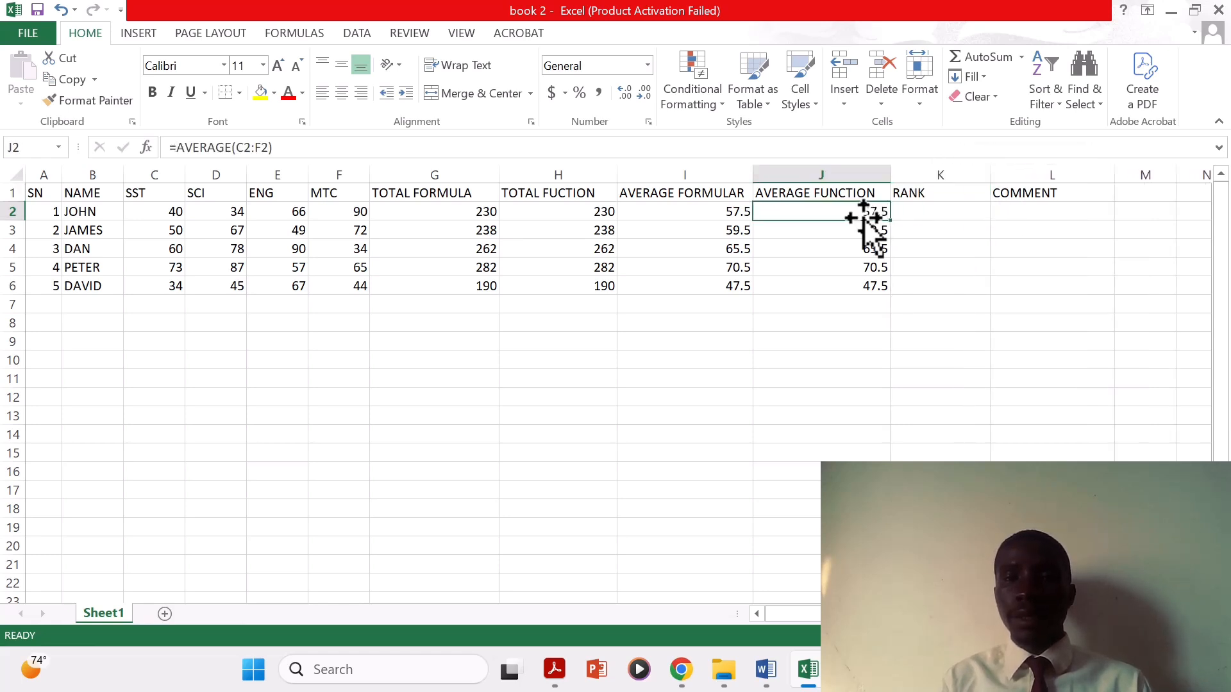
- Enter =RANK(J2,$J$2:$J$6) in K2 under RANK and fill the formula down to K6
click(913, 215)
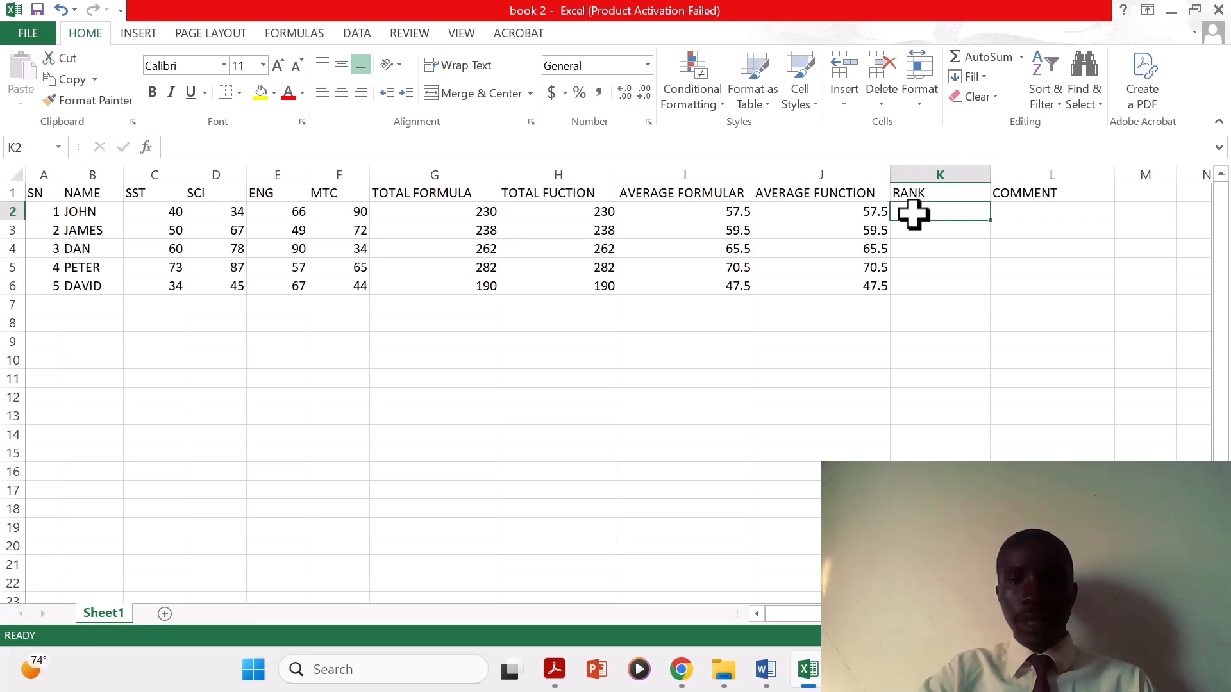
text(=)
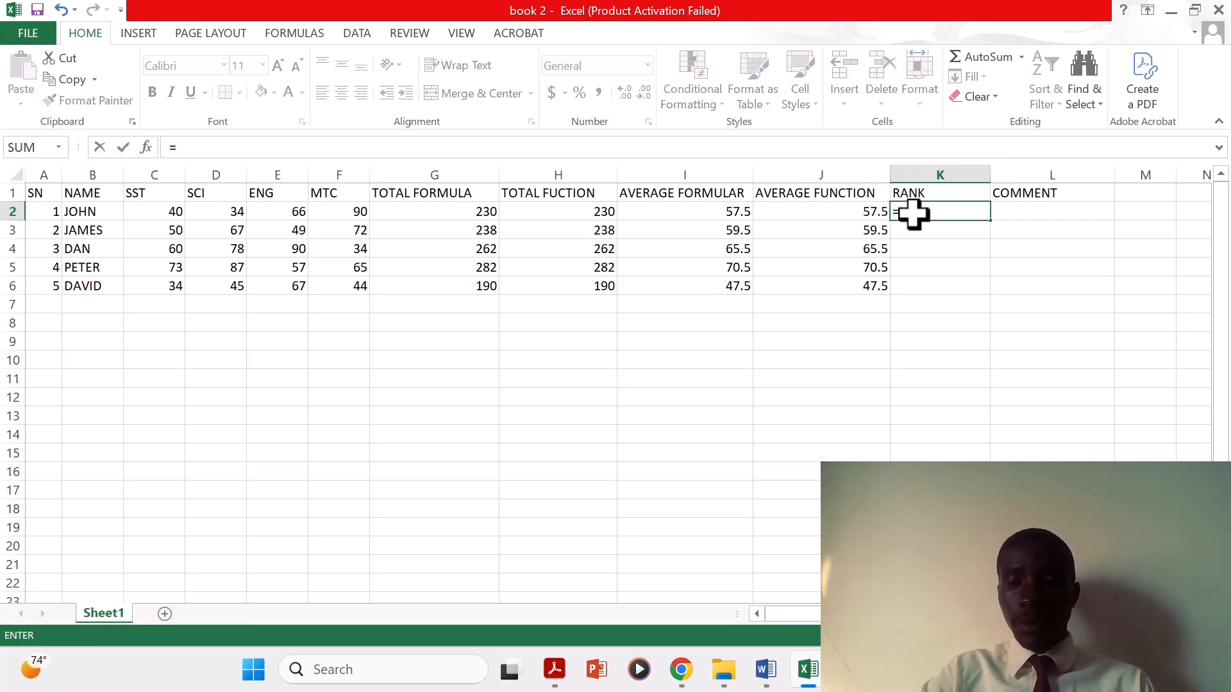
text(()
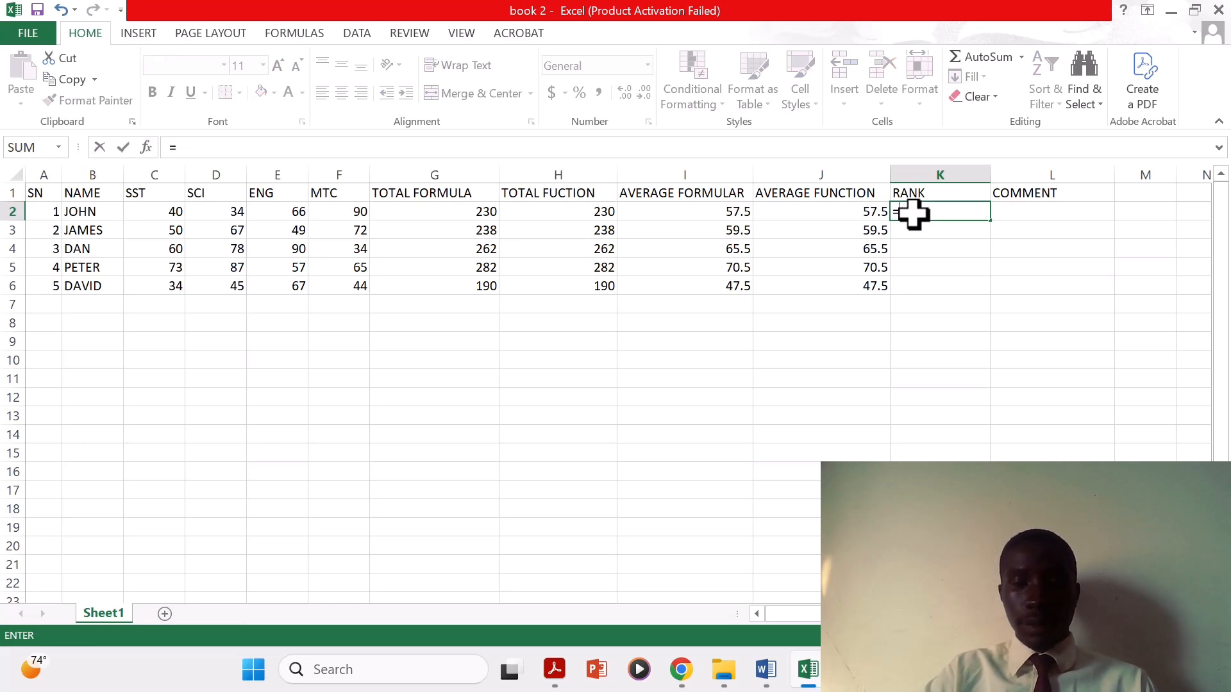
text(R)
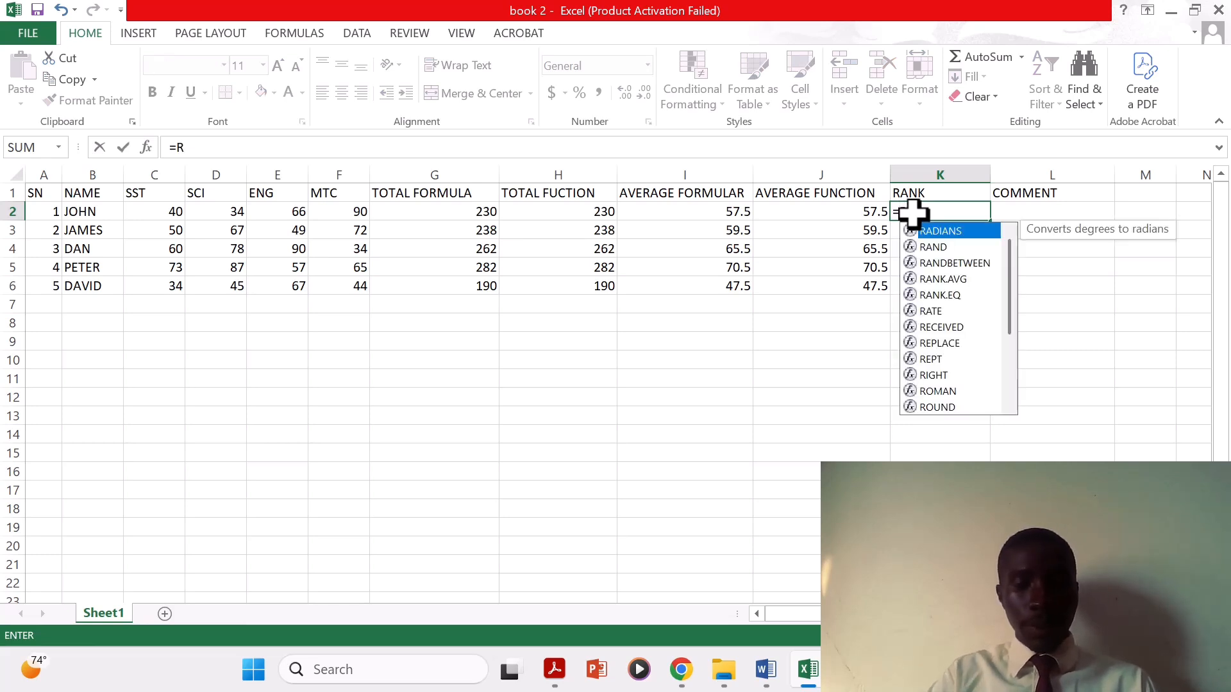
text(anlk)
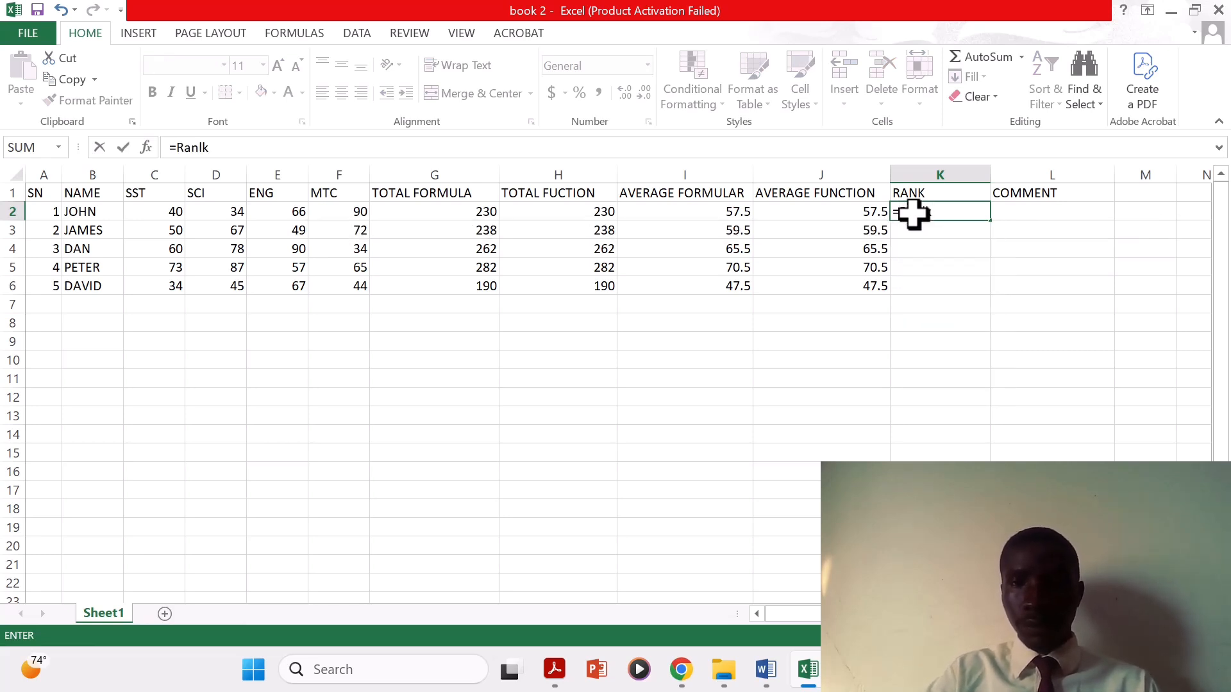
key(BackSpace)
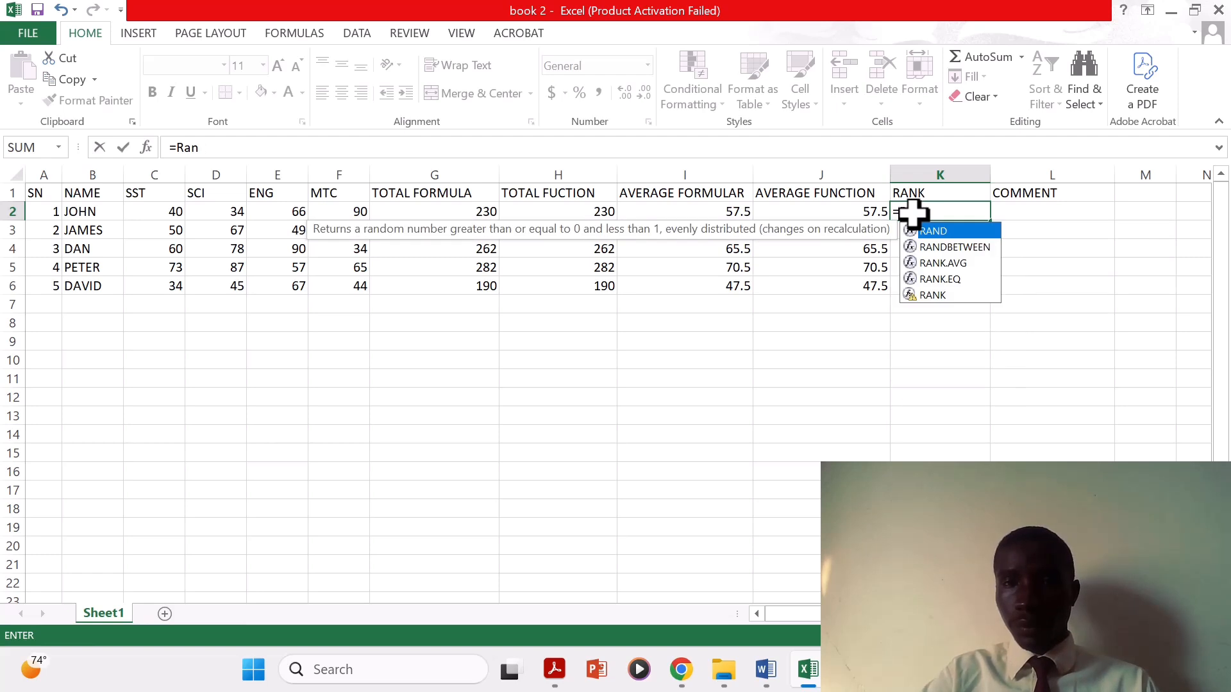
text(k)
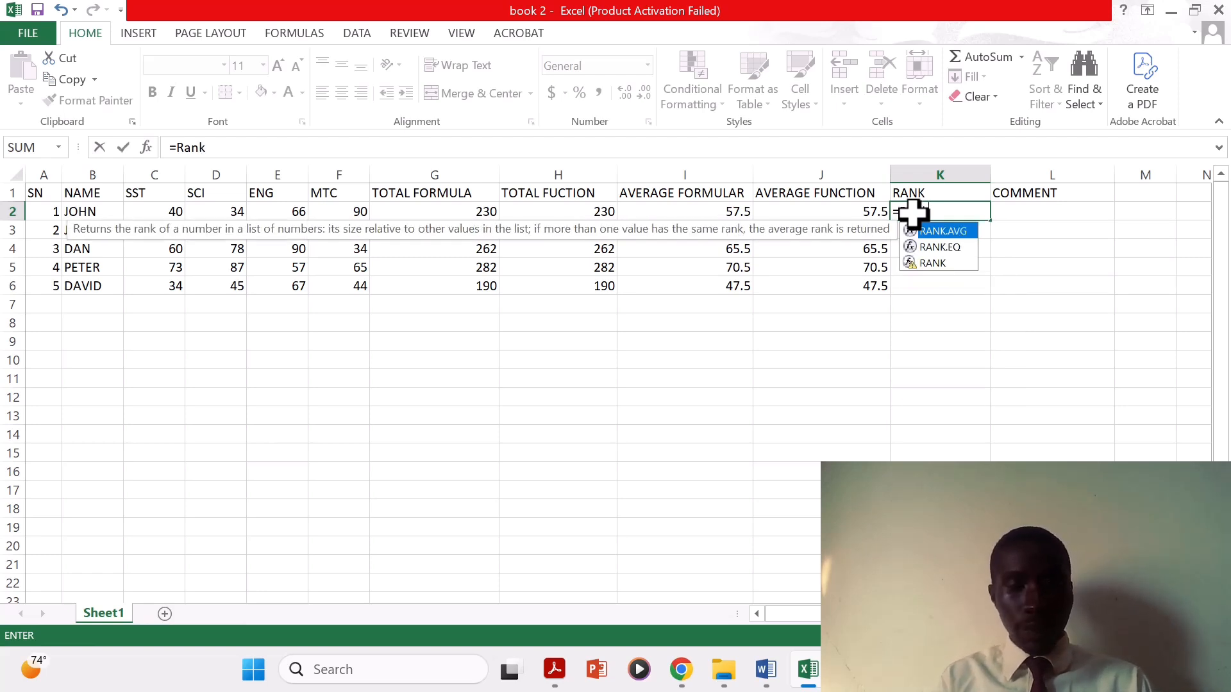
text(()
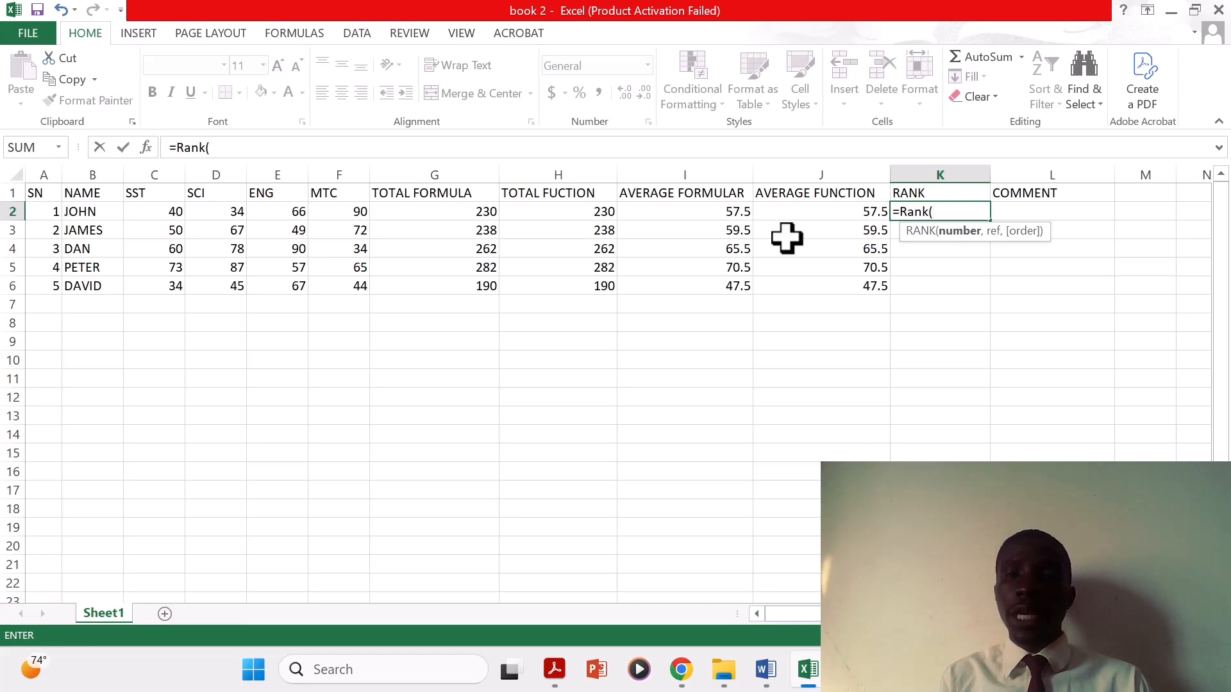
click(829, 213)
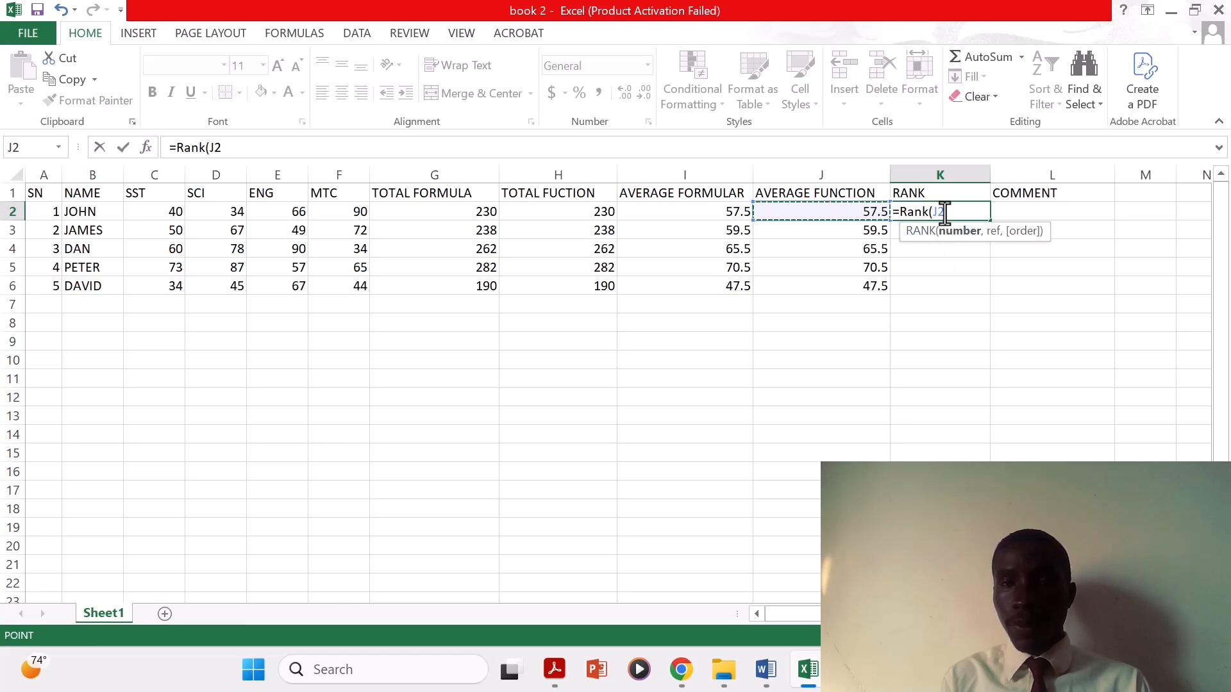
text(,)
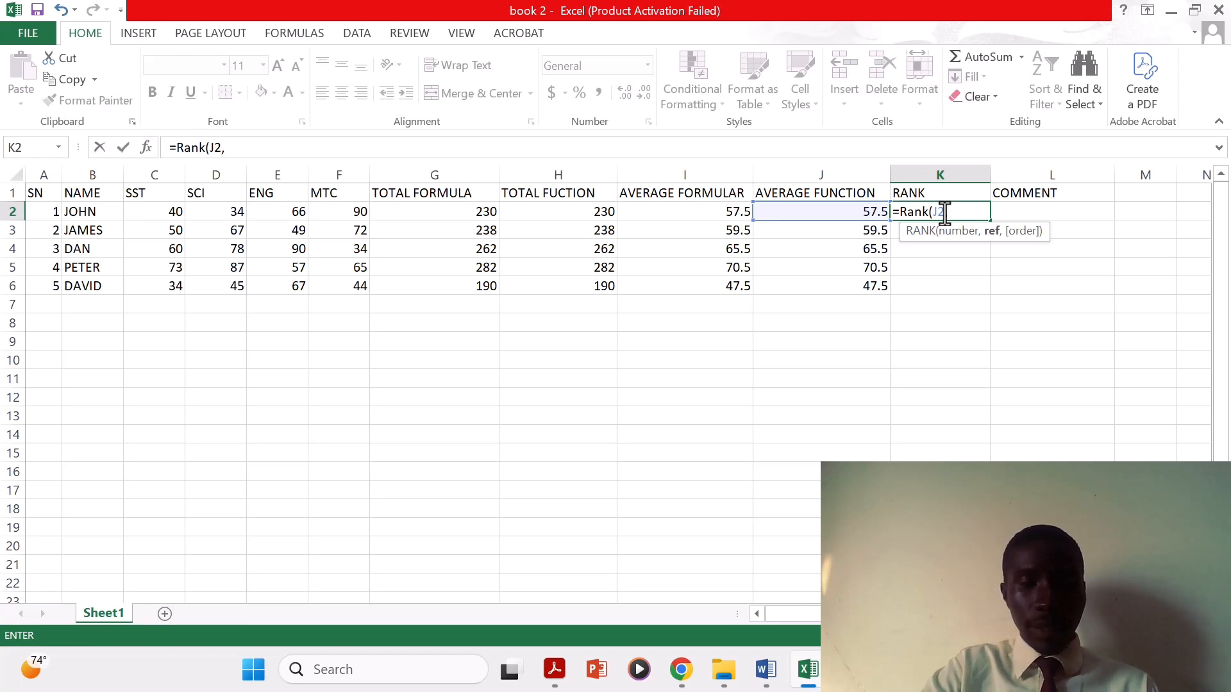
text($j$)
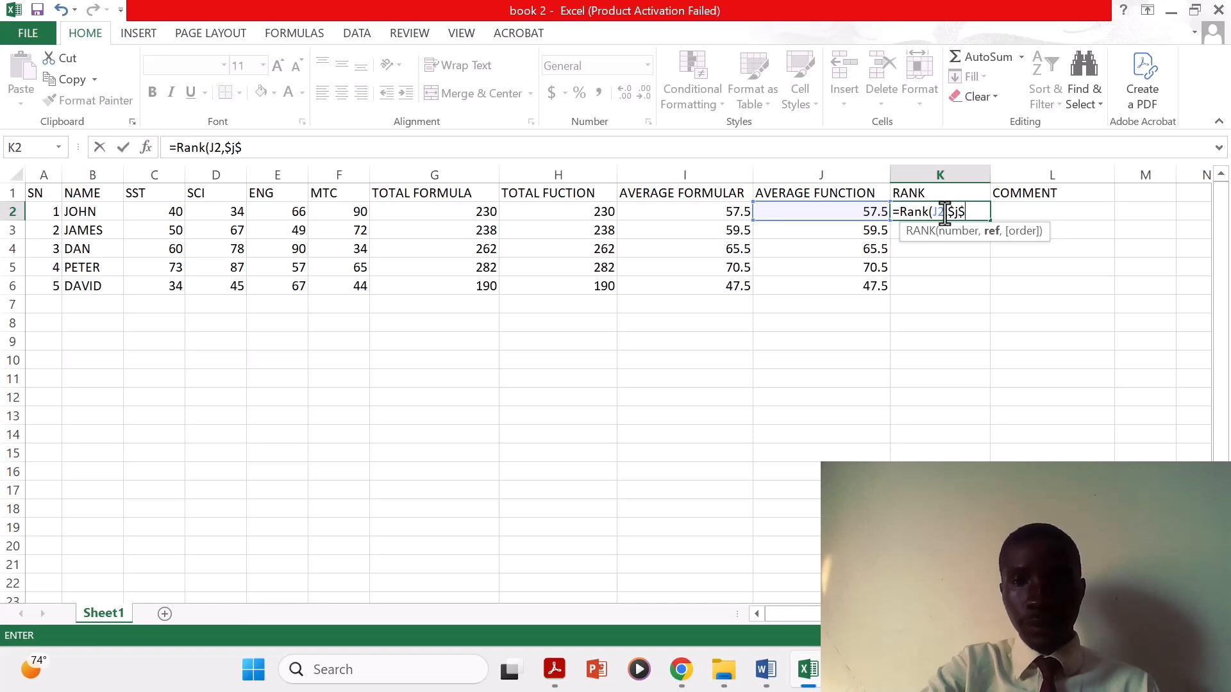
text(2)
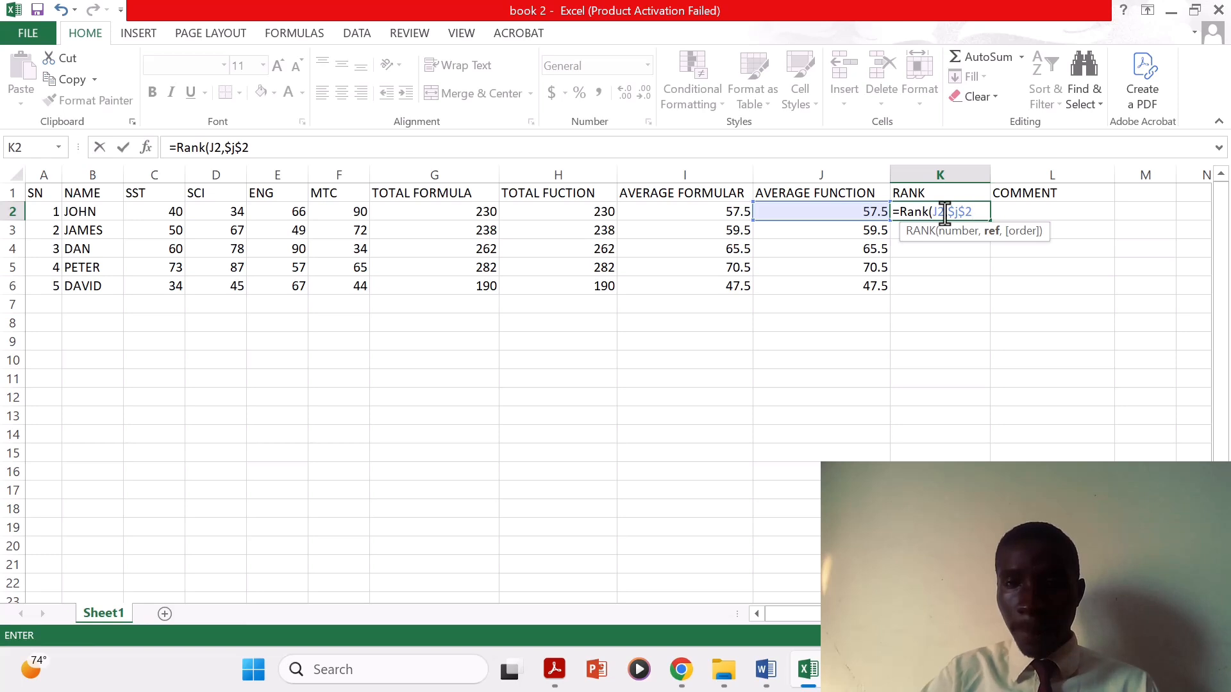
text(:)
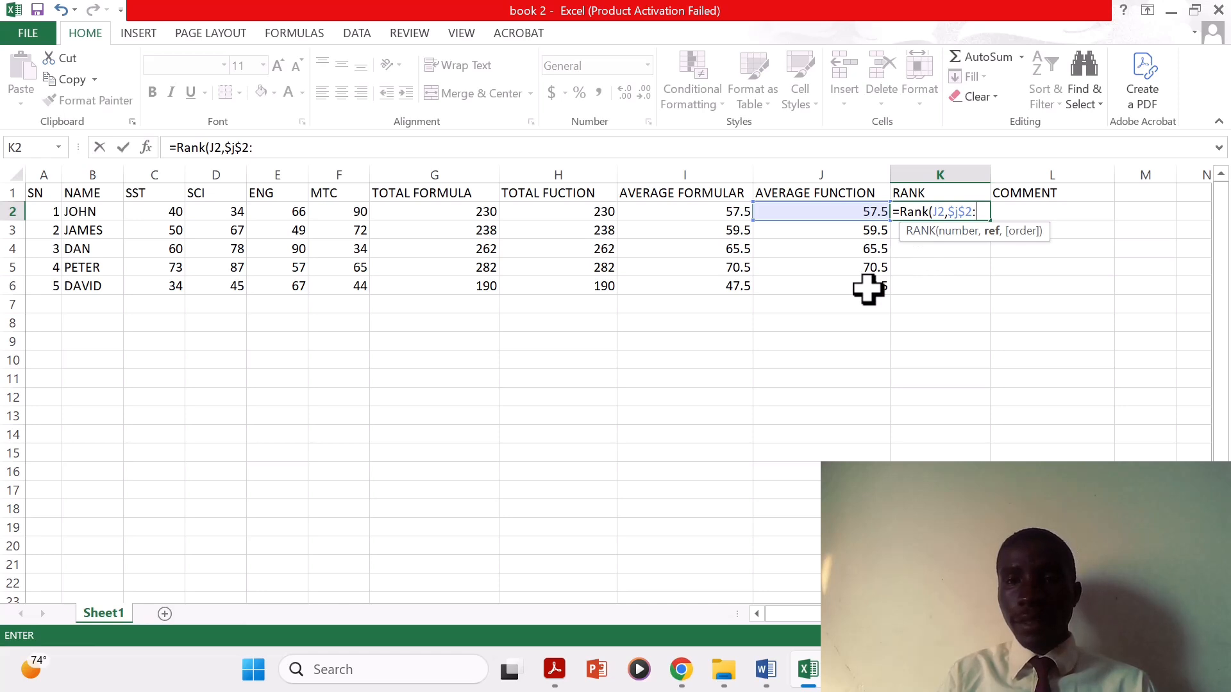
text($)
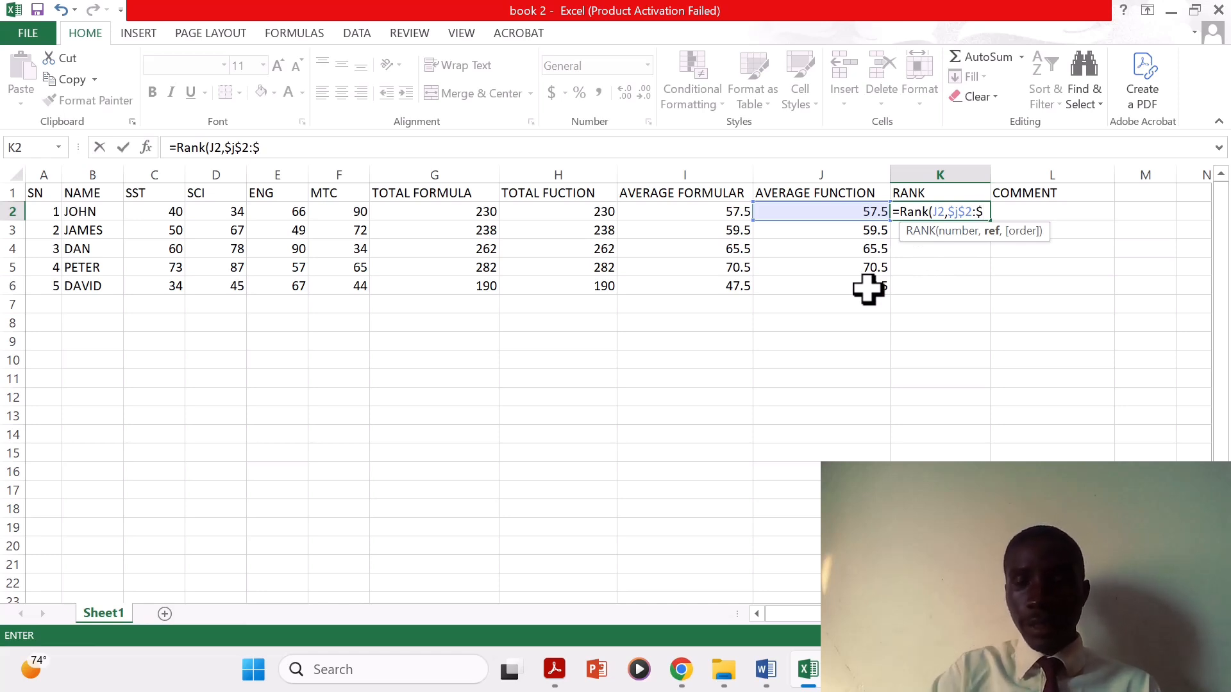
text(j)
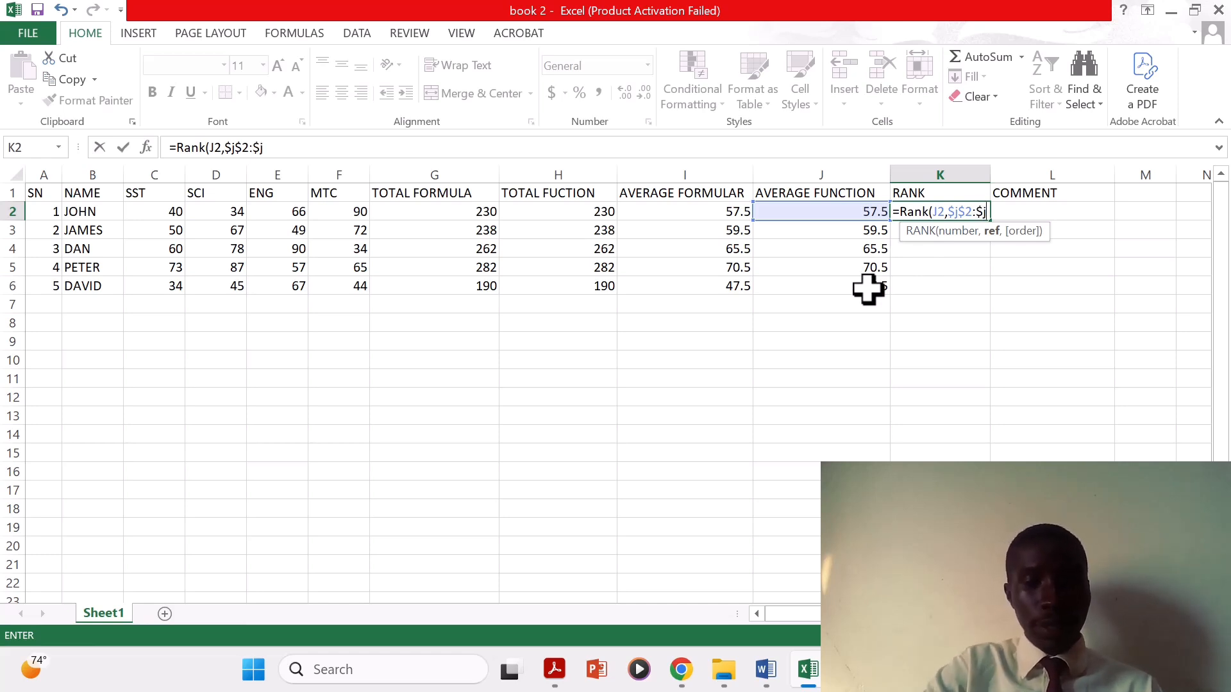
text($)
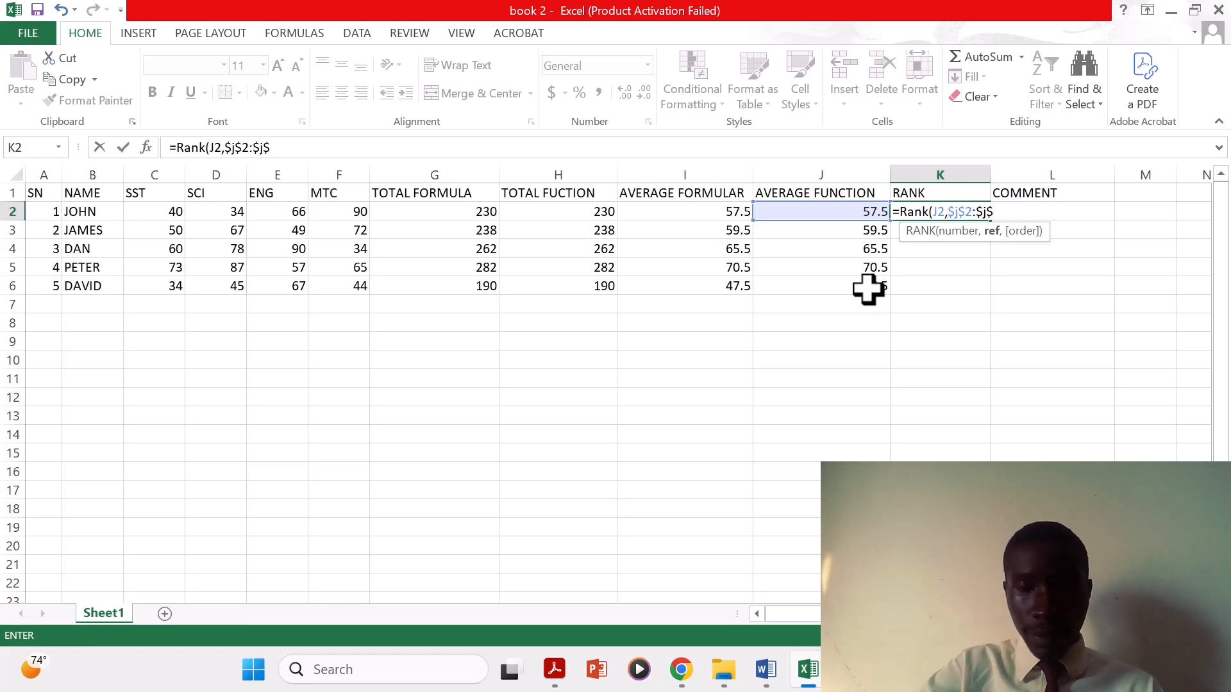
text(6)
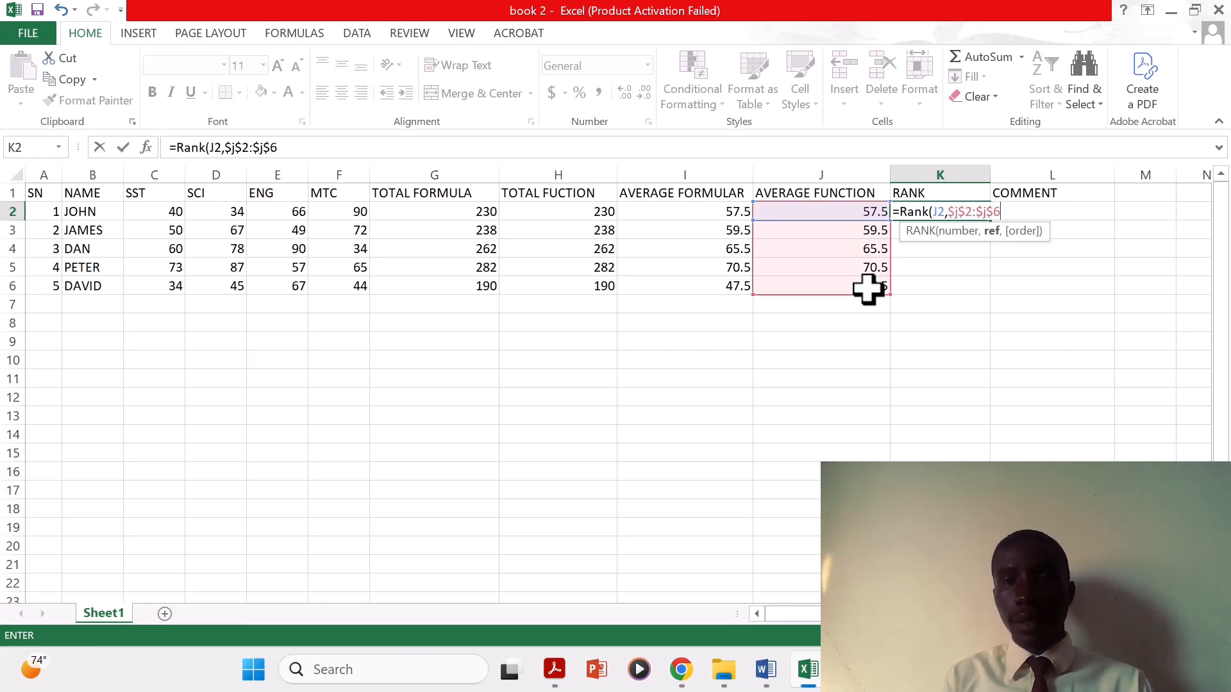
text())
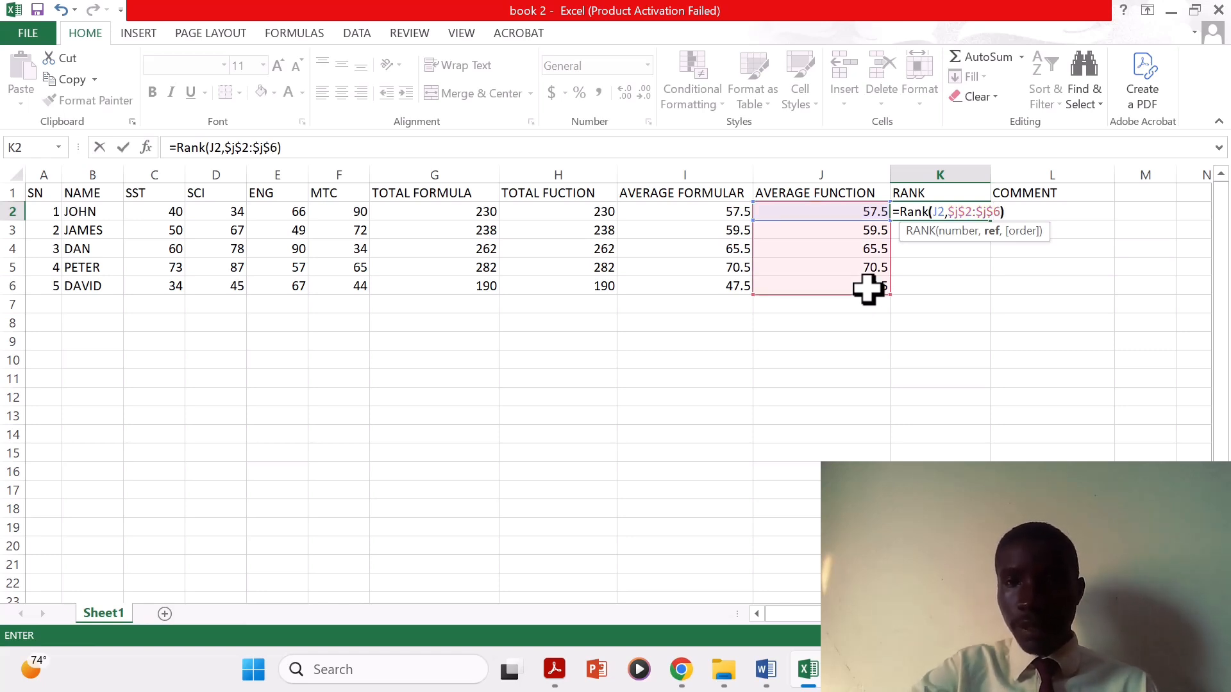
key(Return)
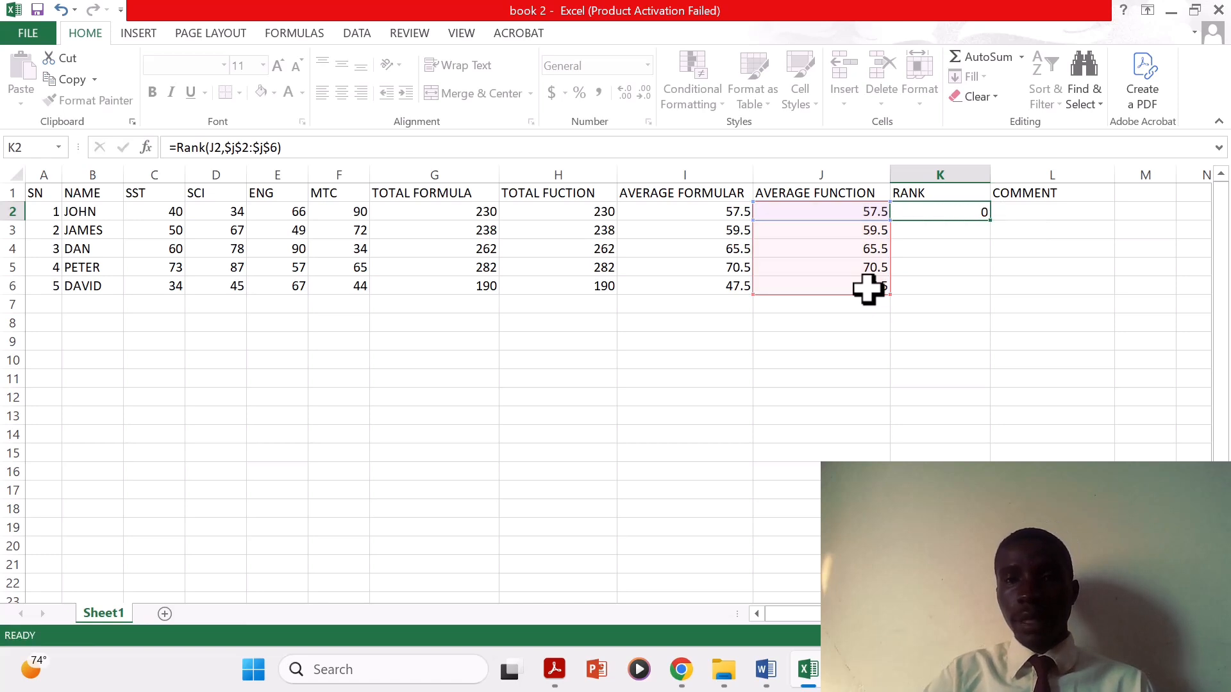
click(950, 212)
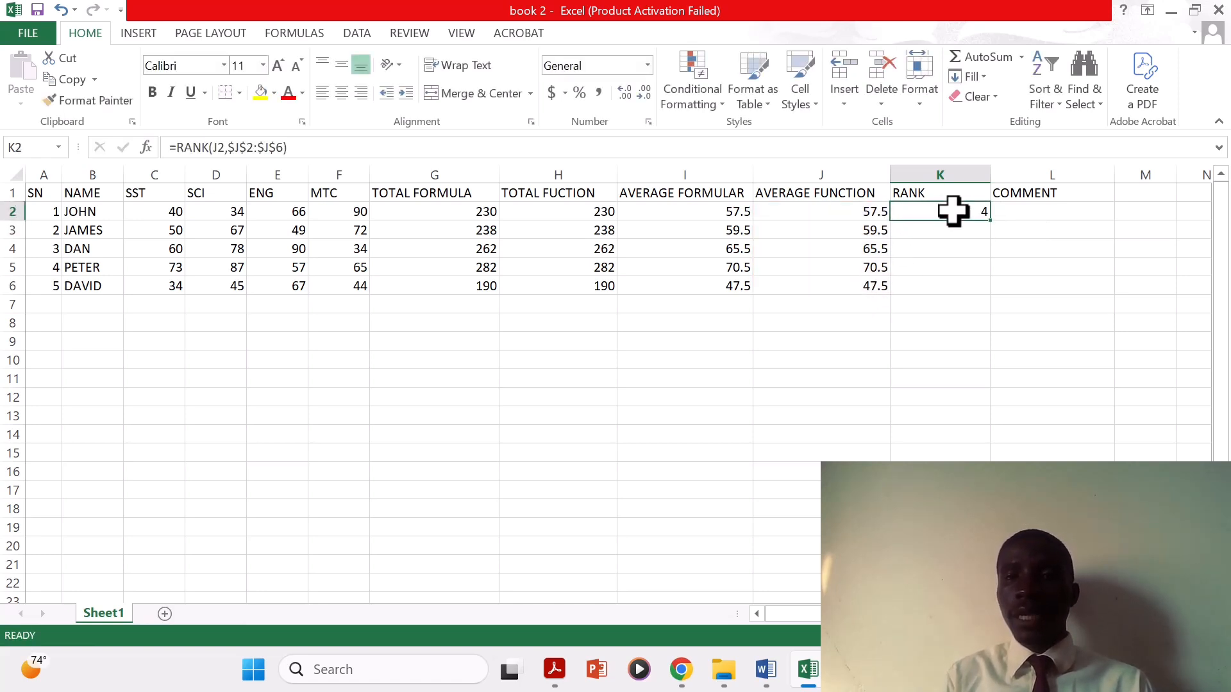
double_click(991, 220)
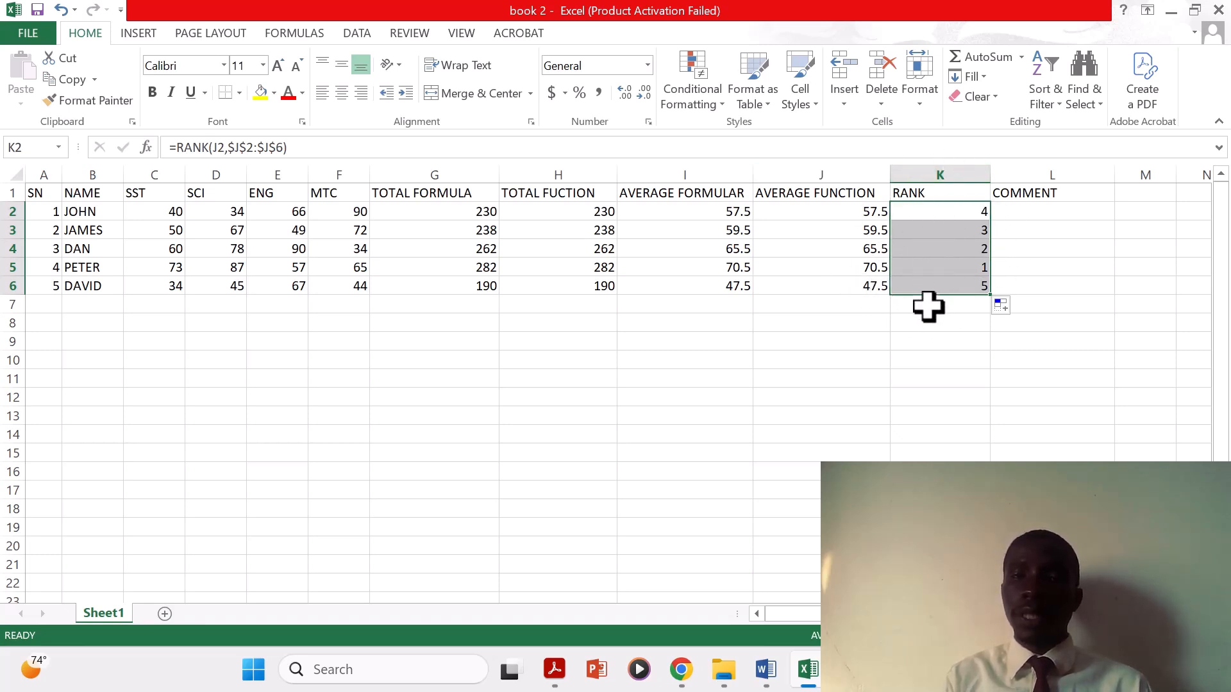
- Enter =IF(J2<50,"Repat p4","promoted") in L2 under COMMENT and fill the formula down to L6
click(1039, 207)
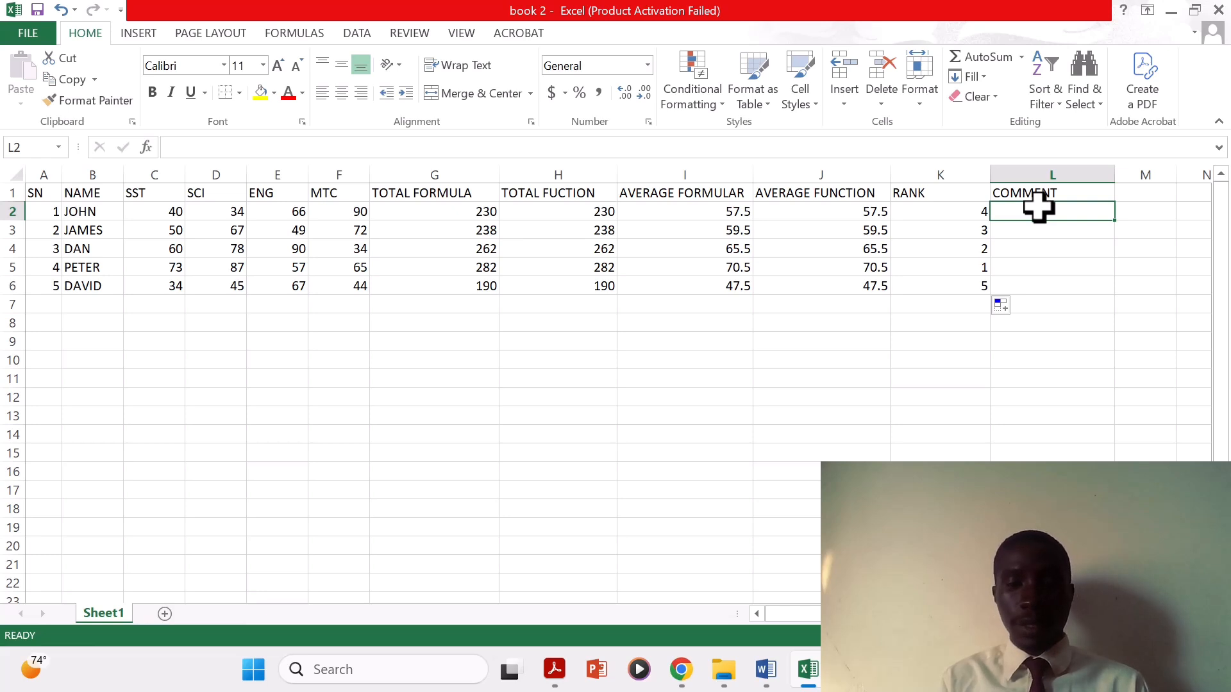
text(=)
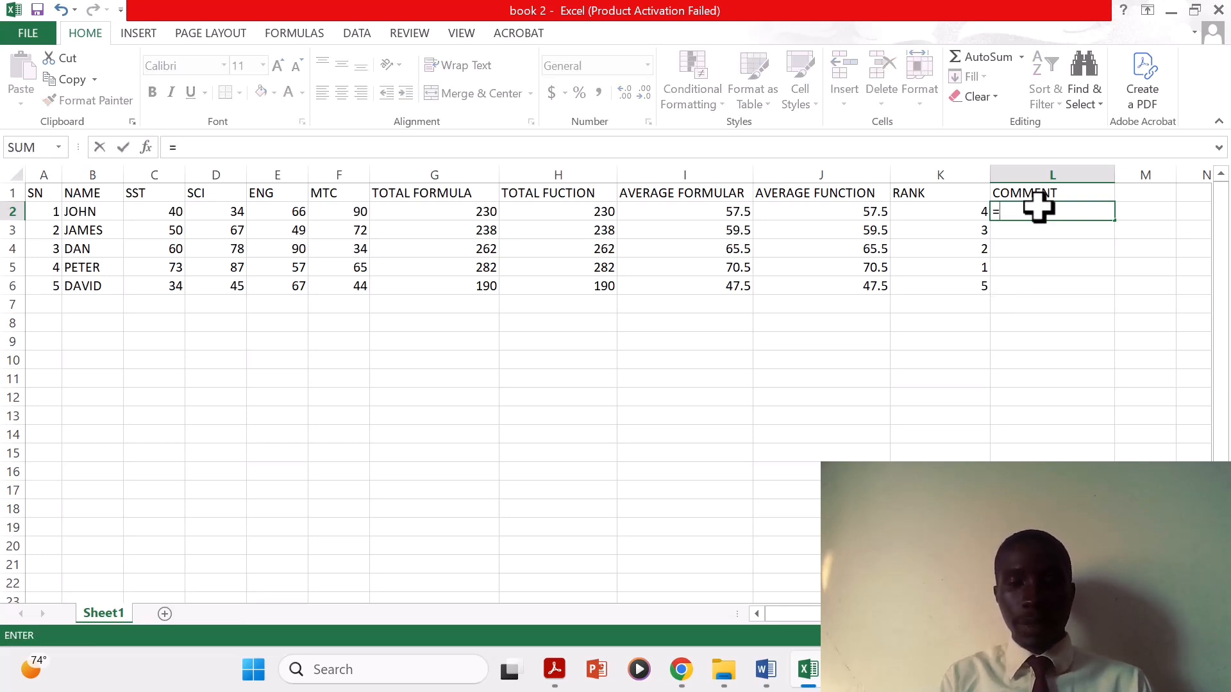
text(if)
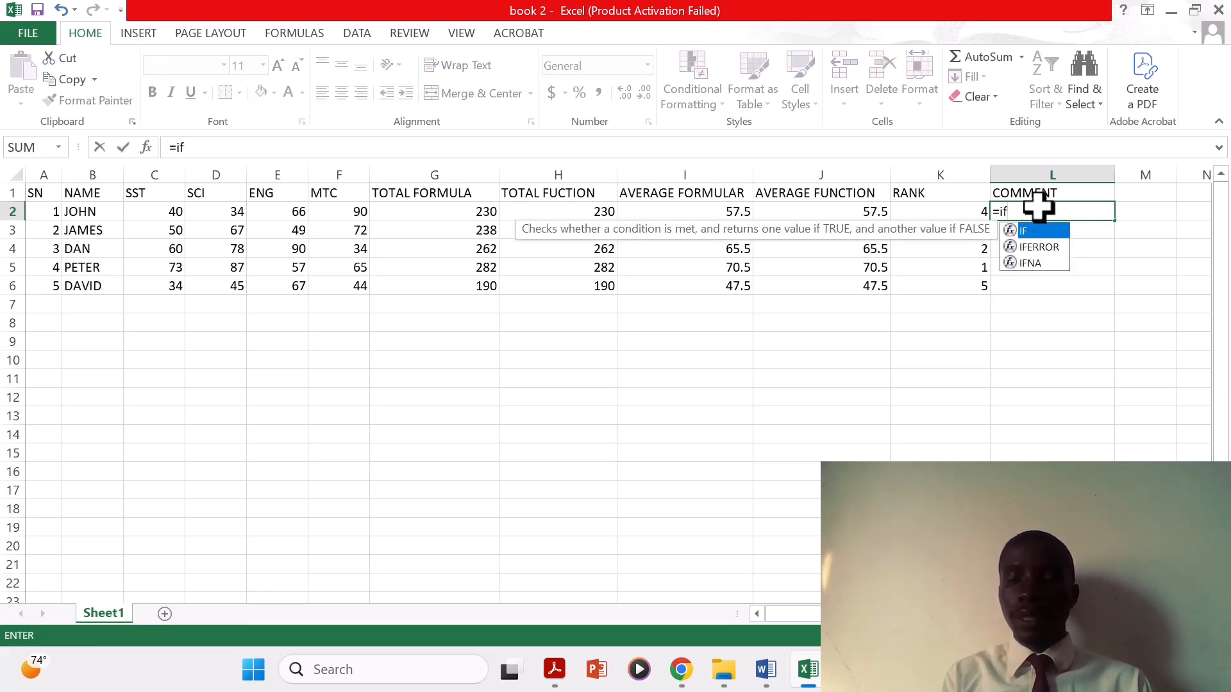
text(()
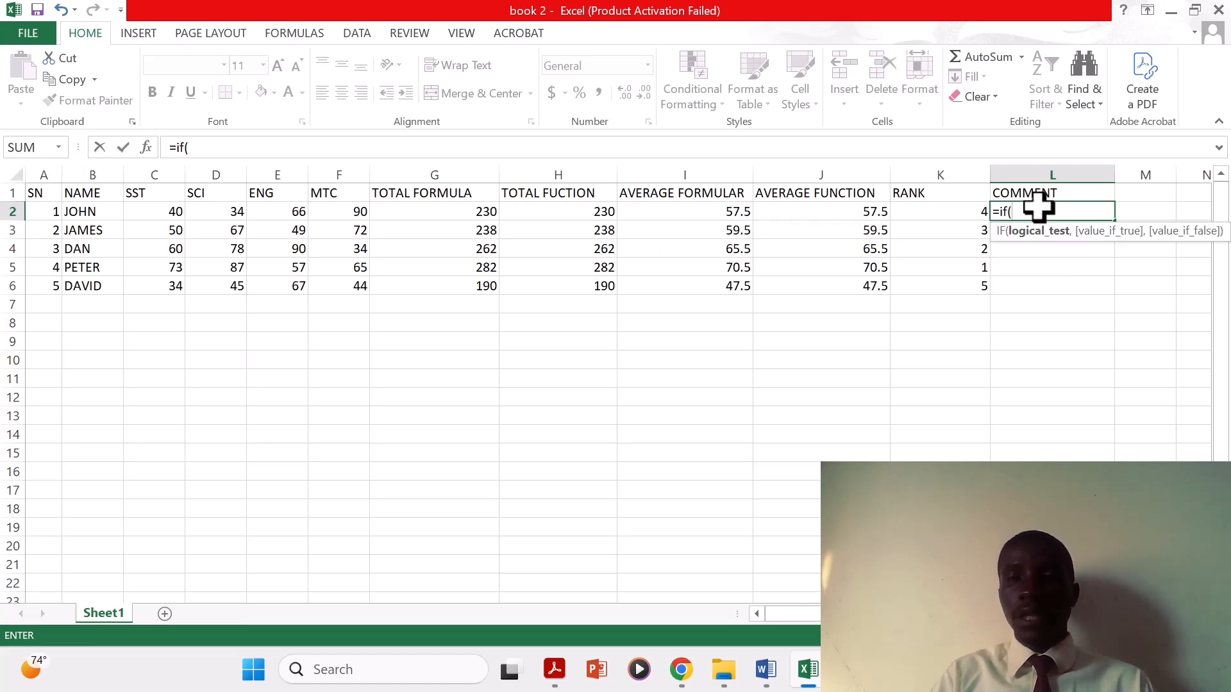
text(j)
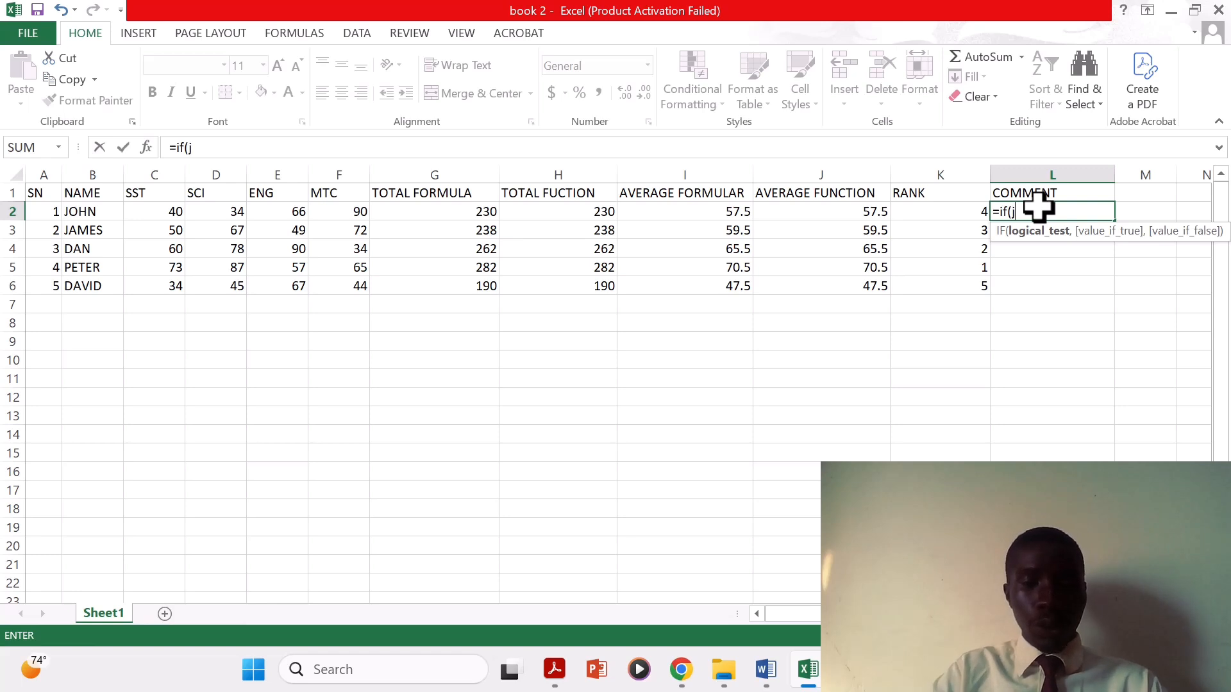
text(2)
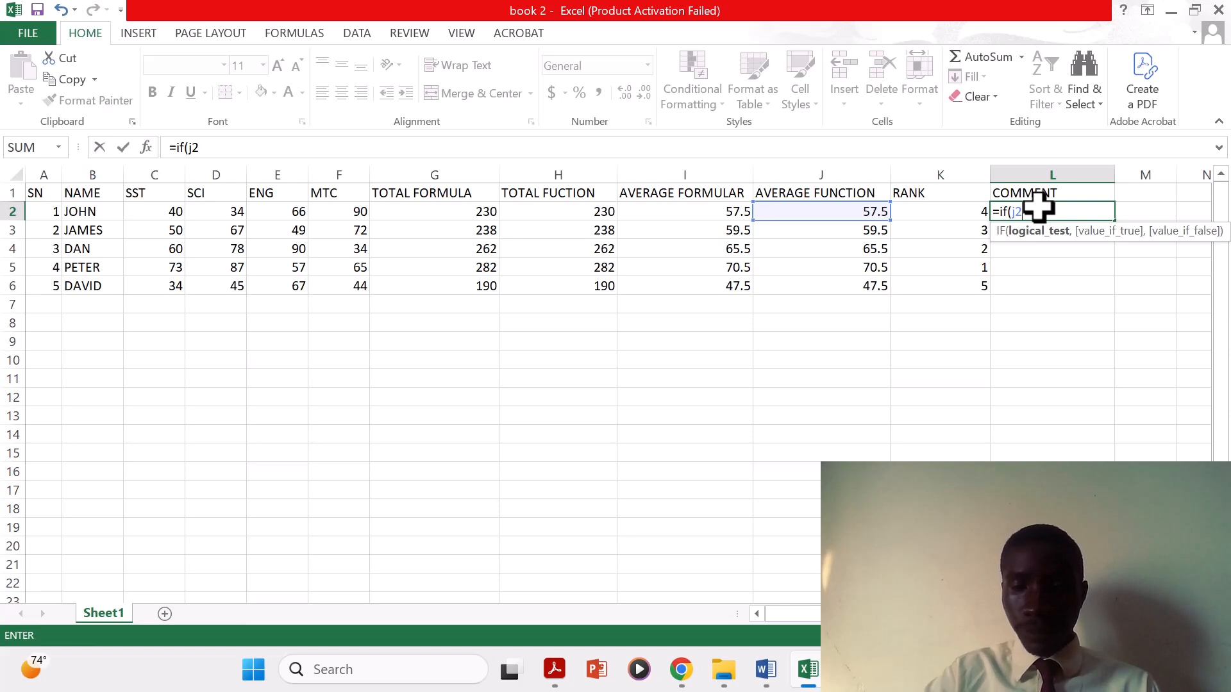
text(>)
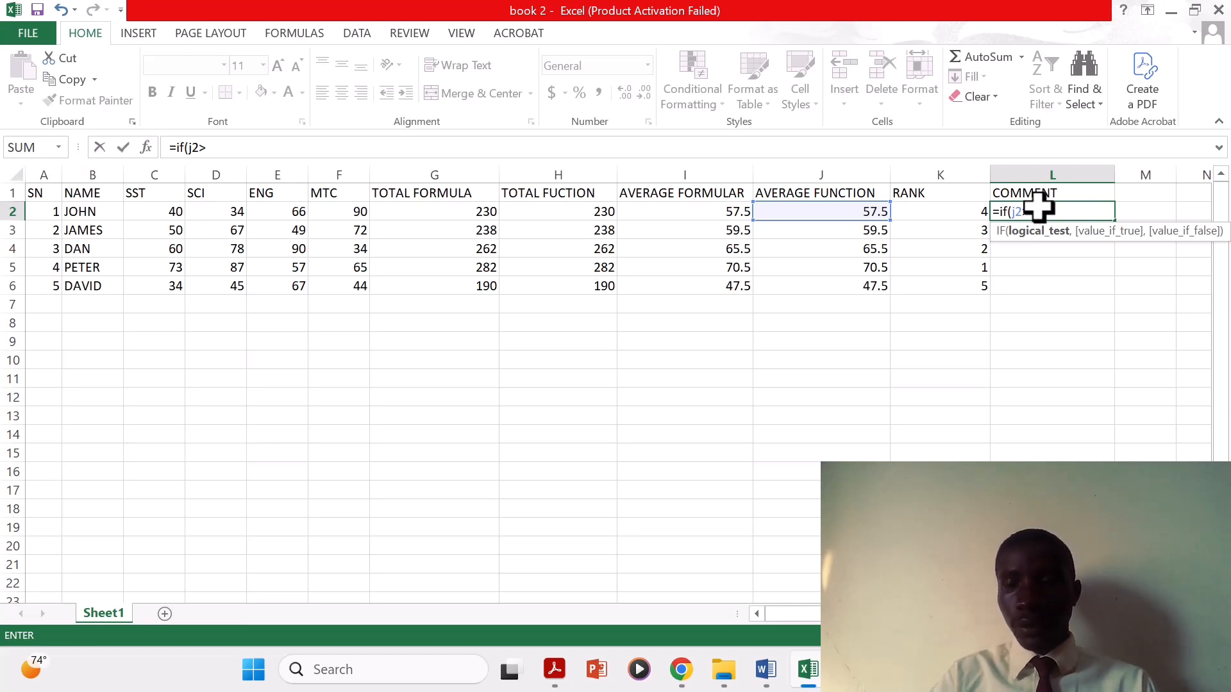
key(BackSpace)
text(<)
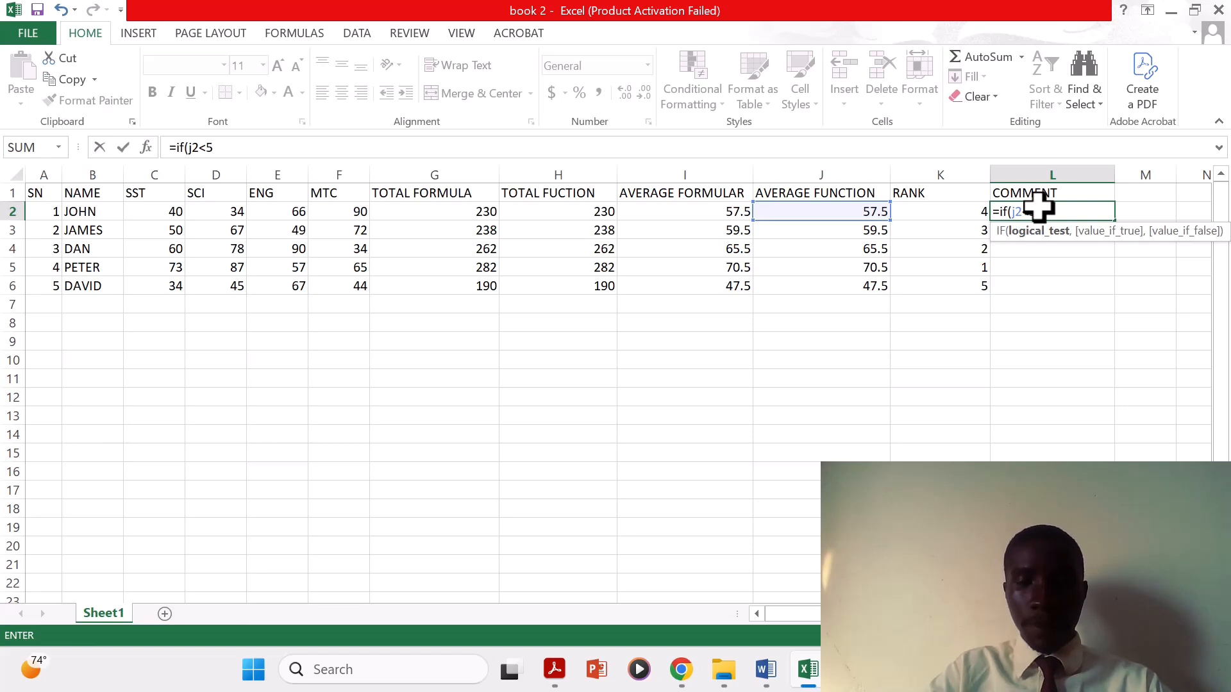
text(50)
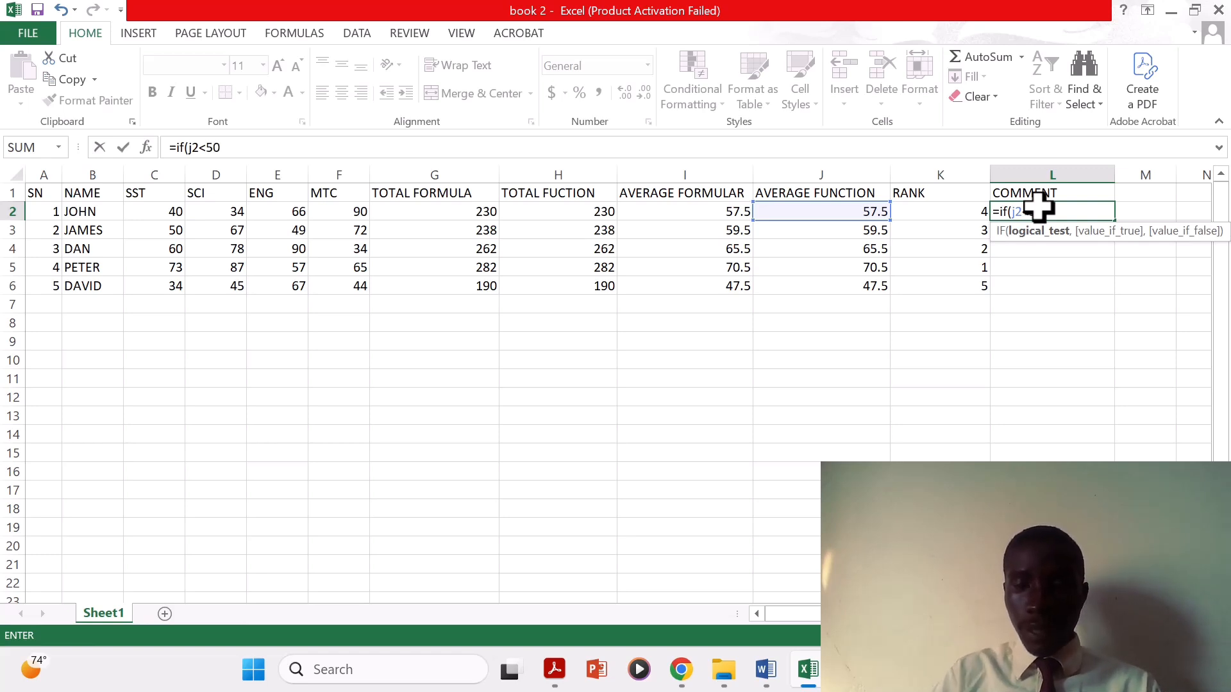
text(,)
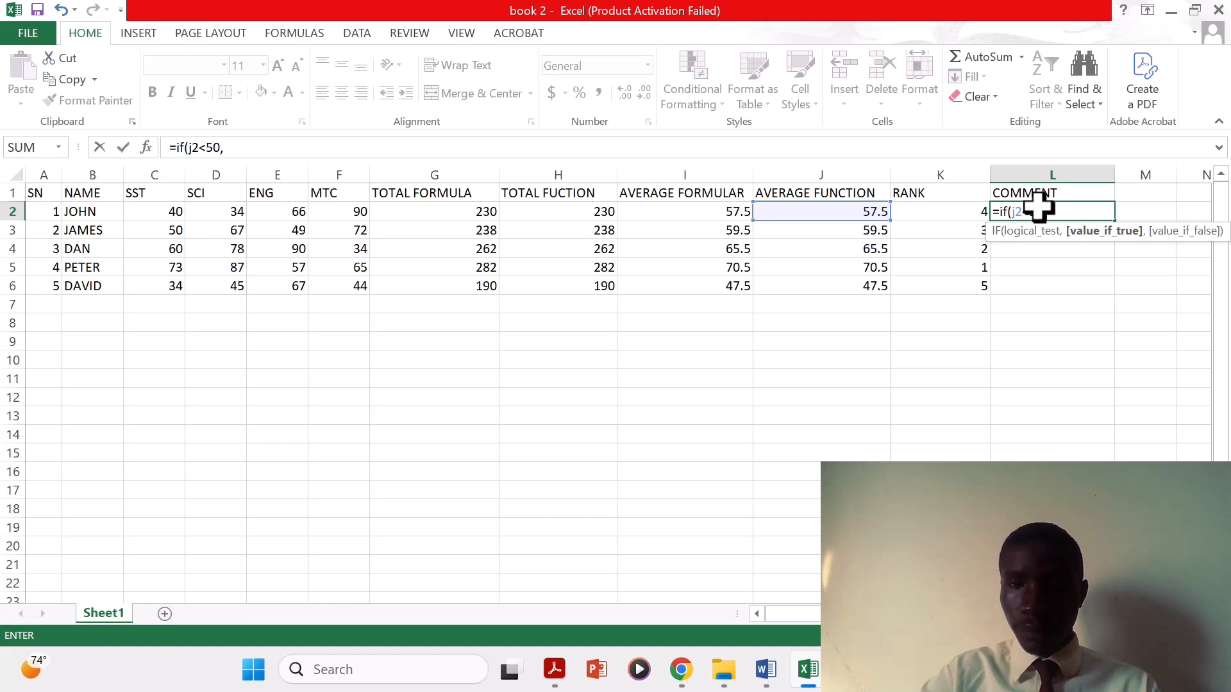
text(")
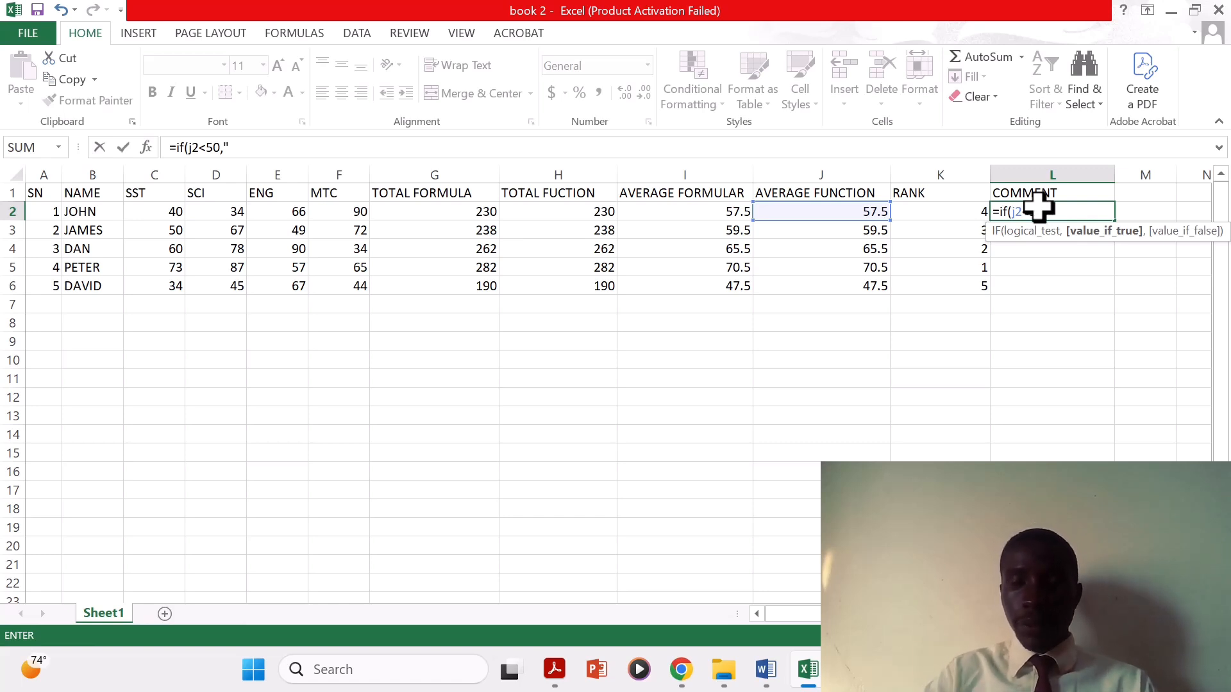
text(R)
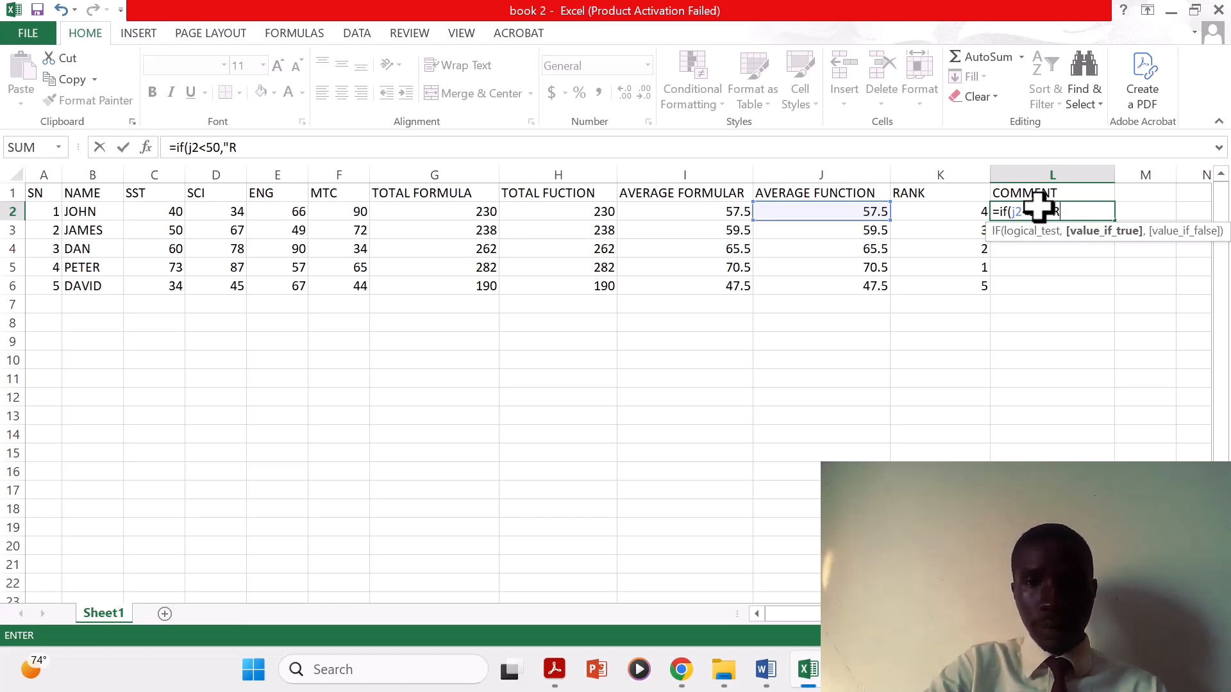
text(epar)
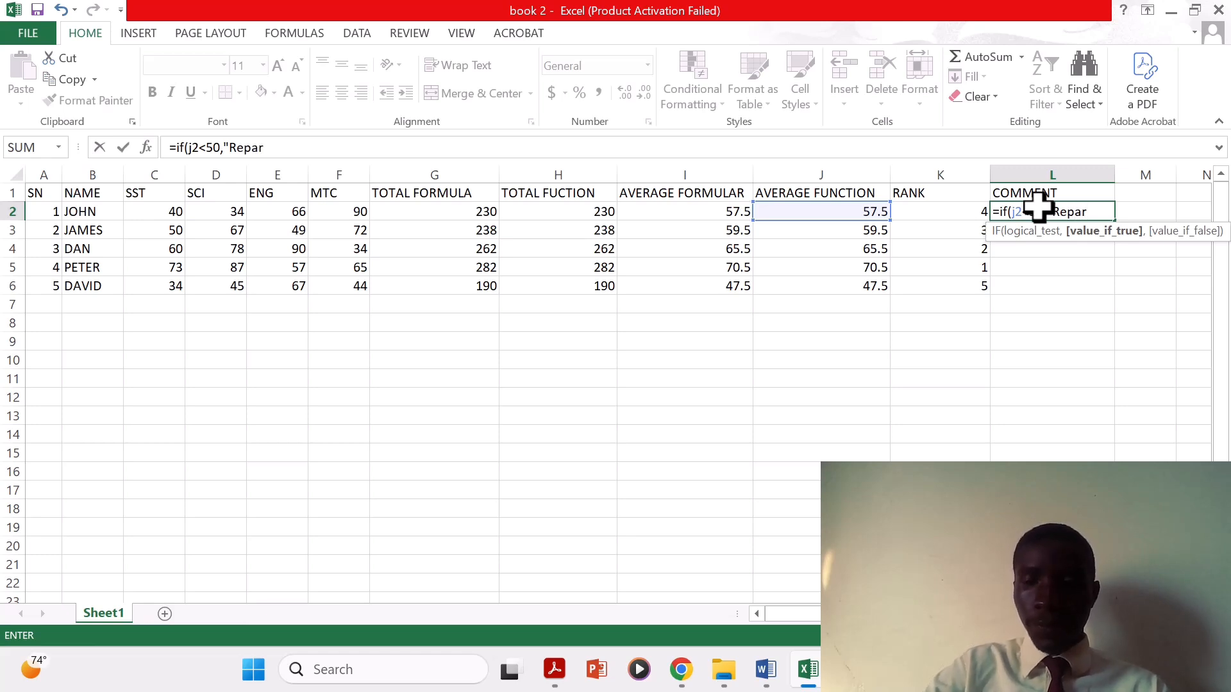
key(BackSpace)
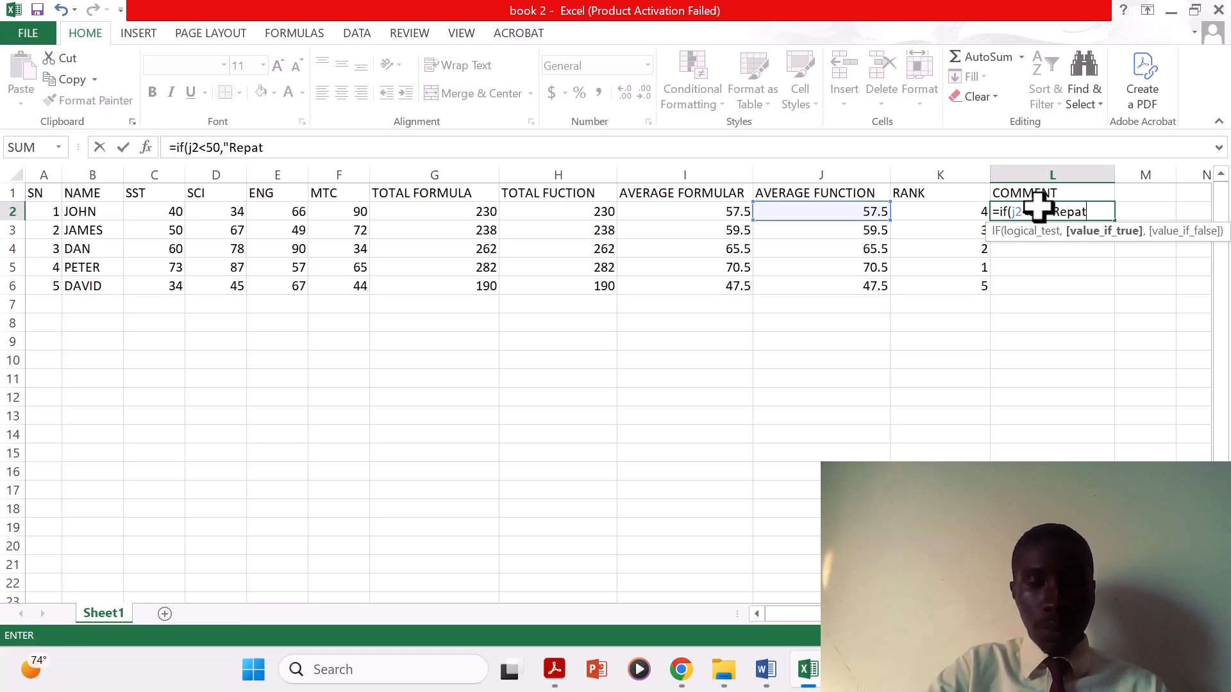
text(t p)
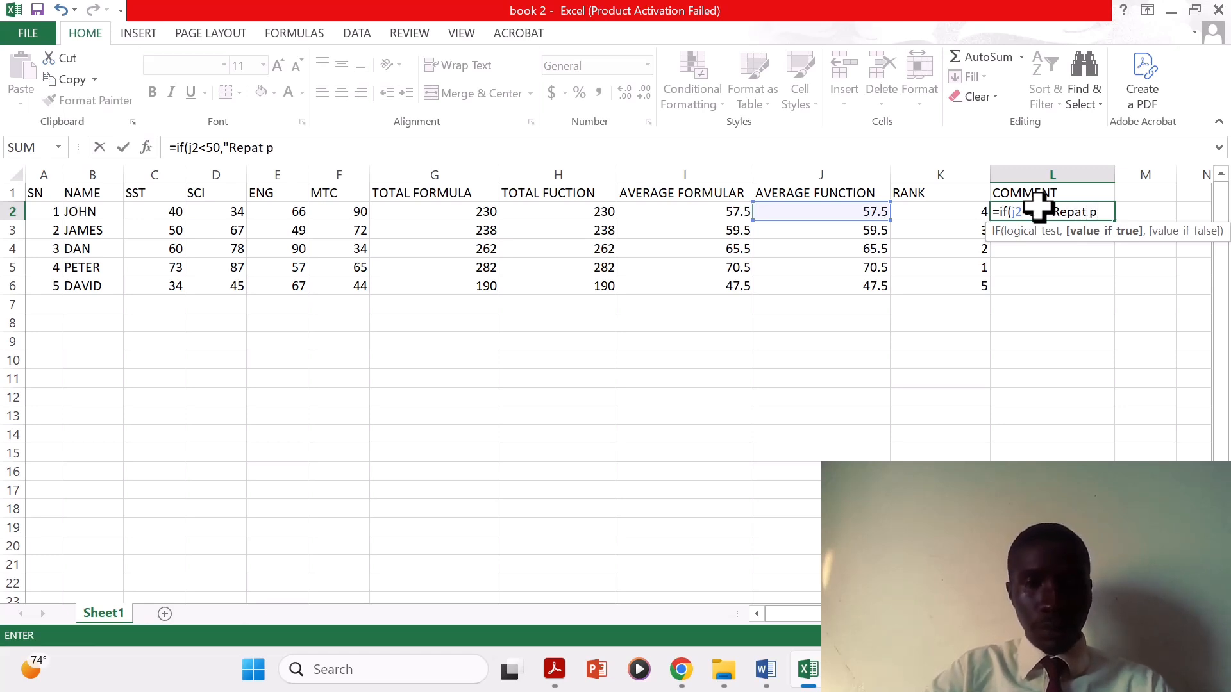
text(4)
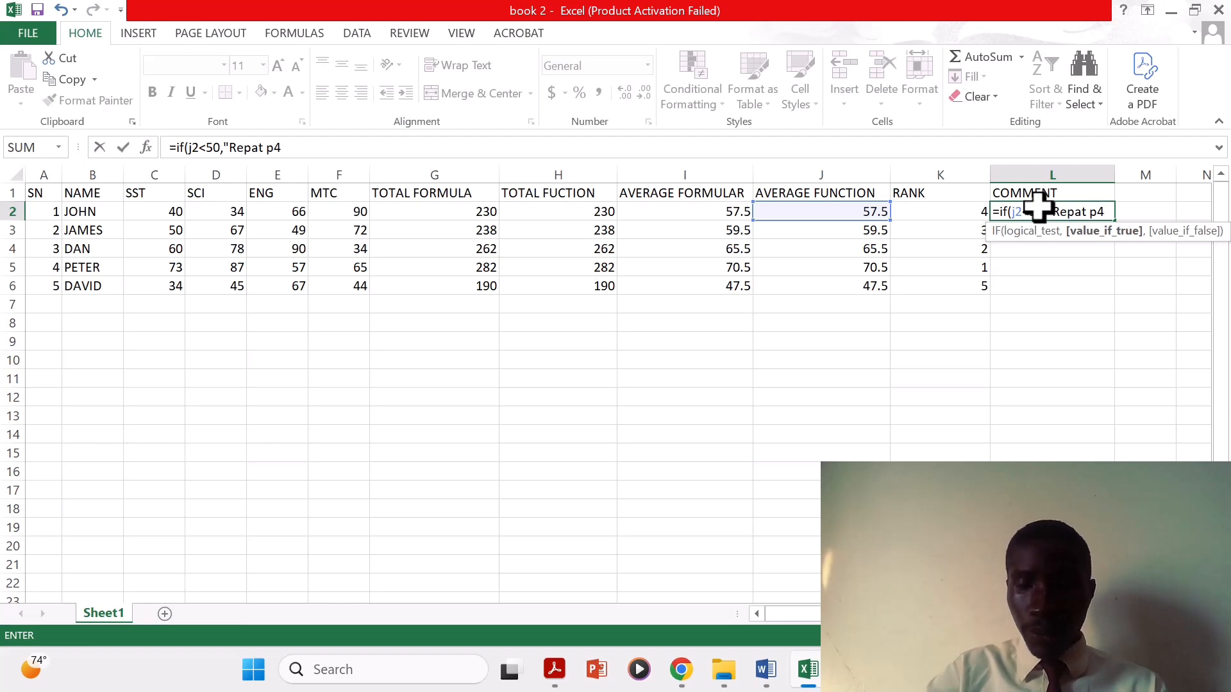
text(")
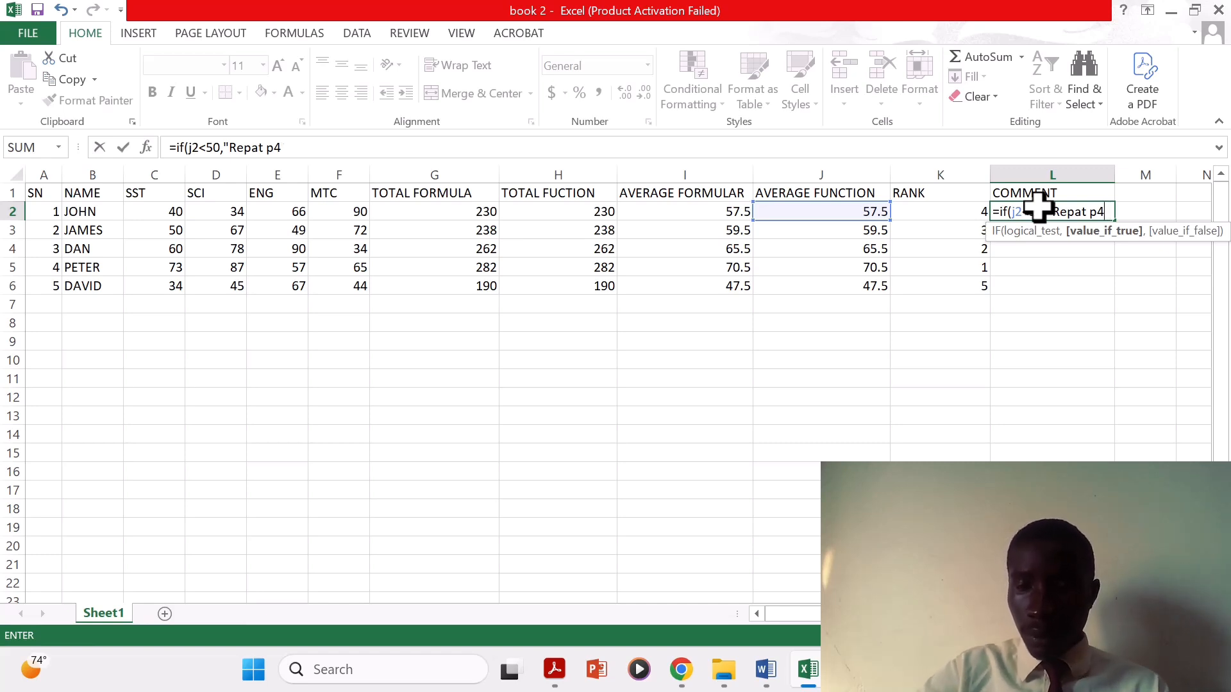
text(")
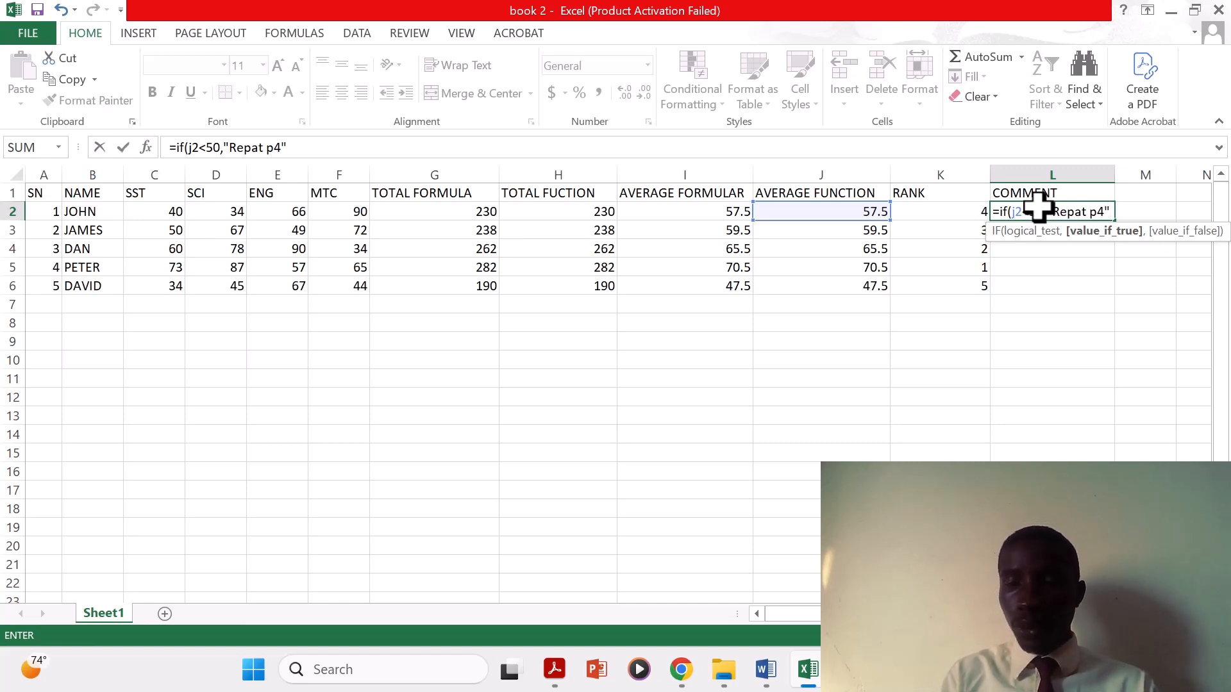
text(,')
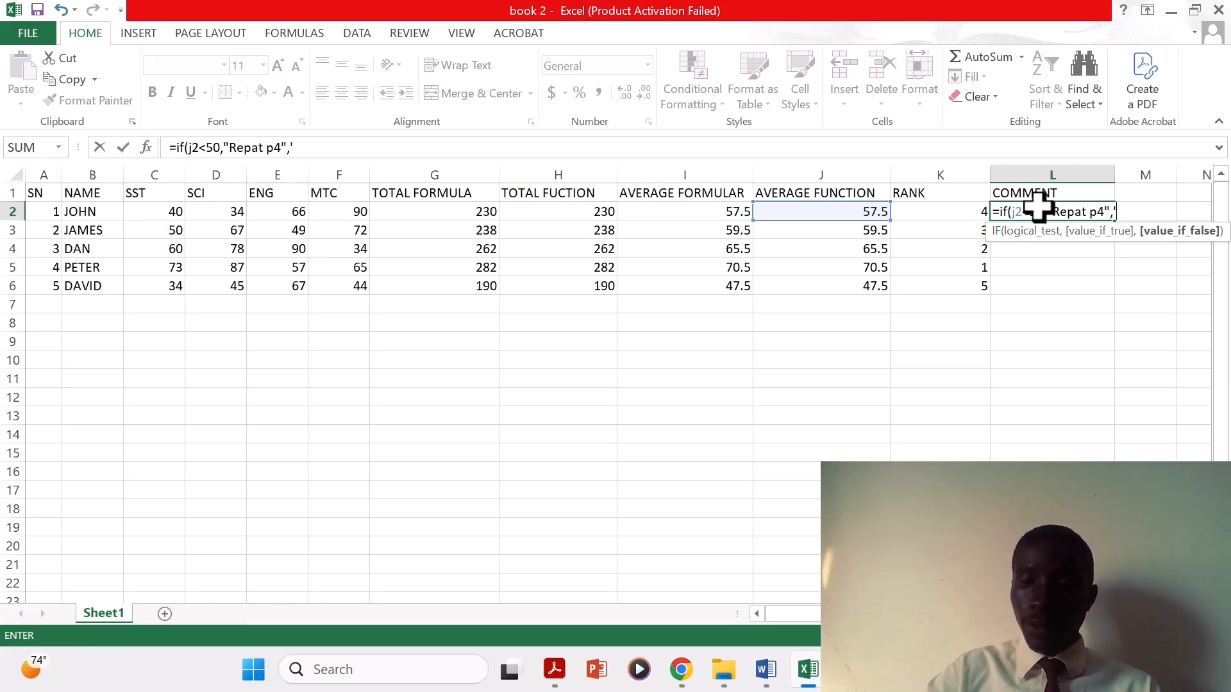
text(pr)
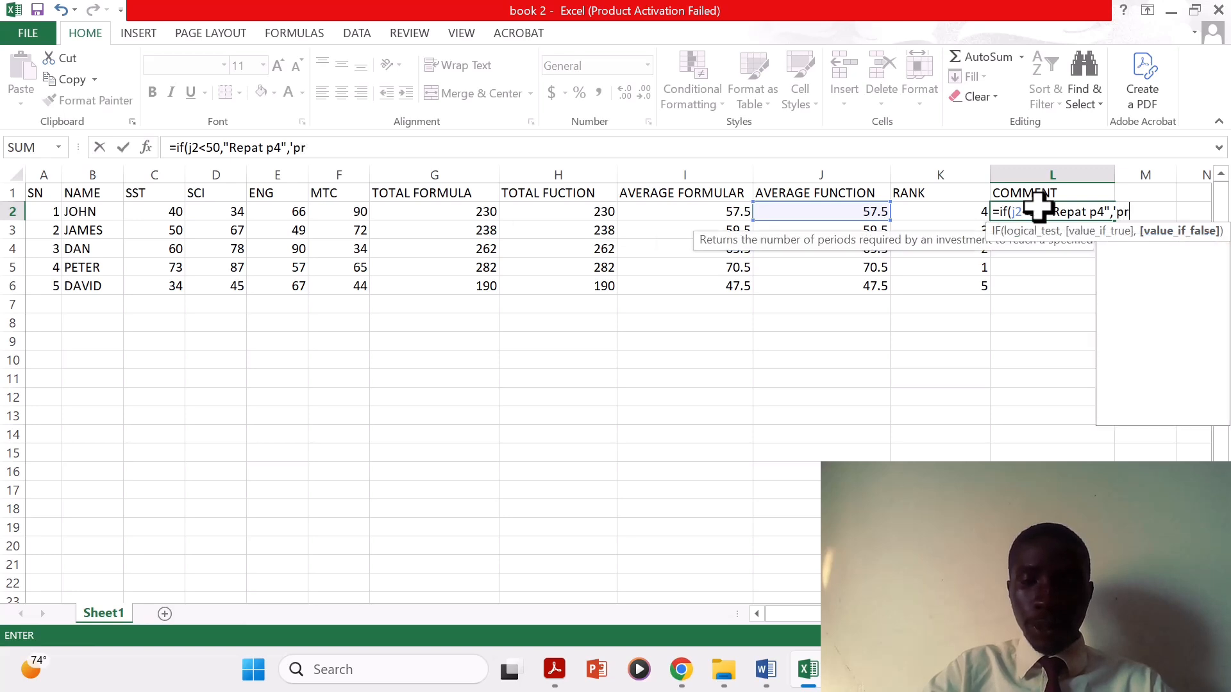
text(omoted)
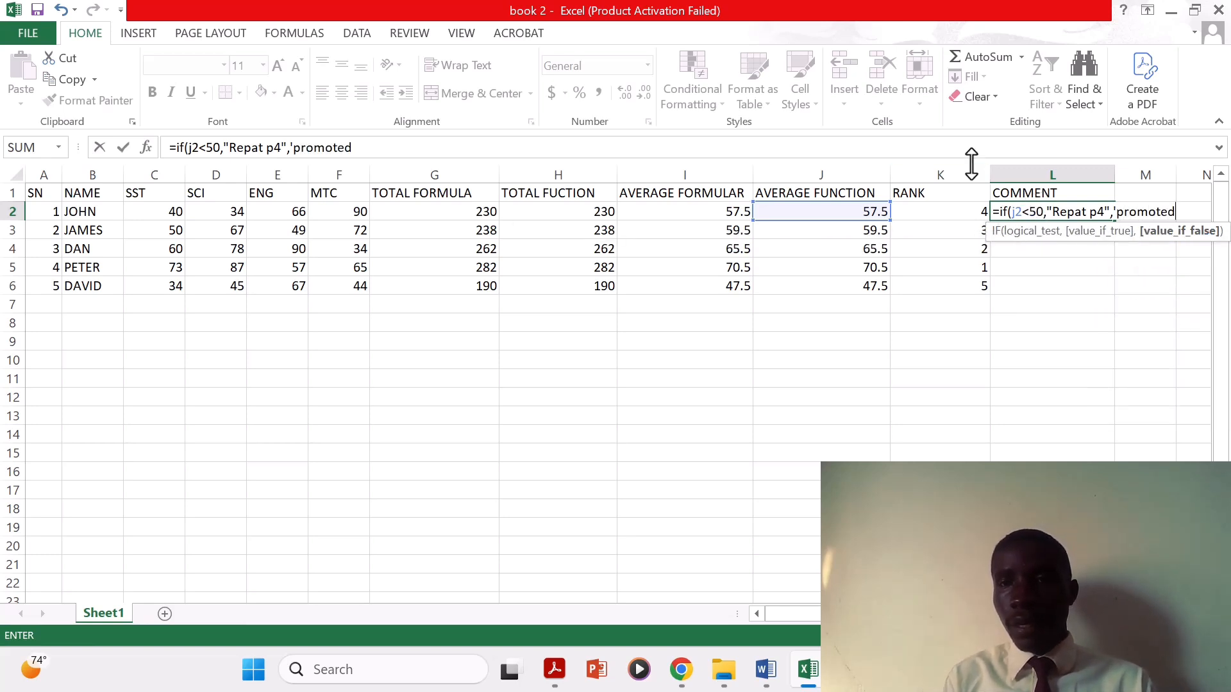
click(1116, 211)
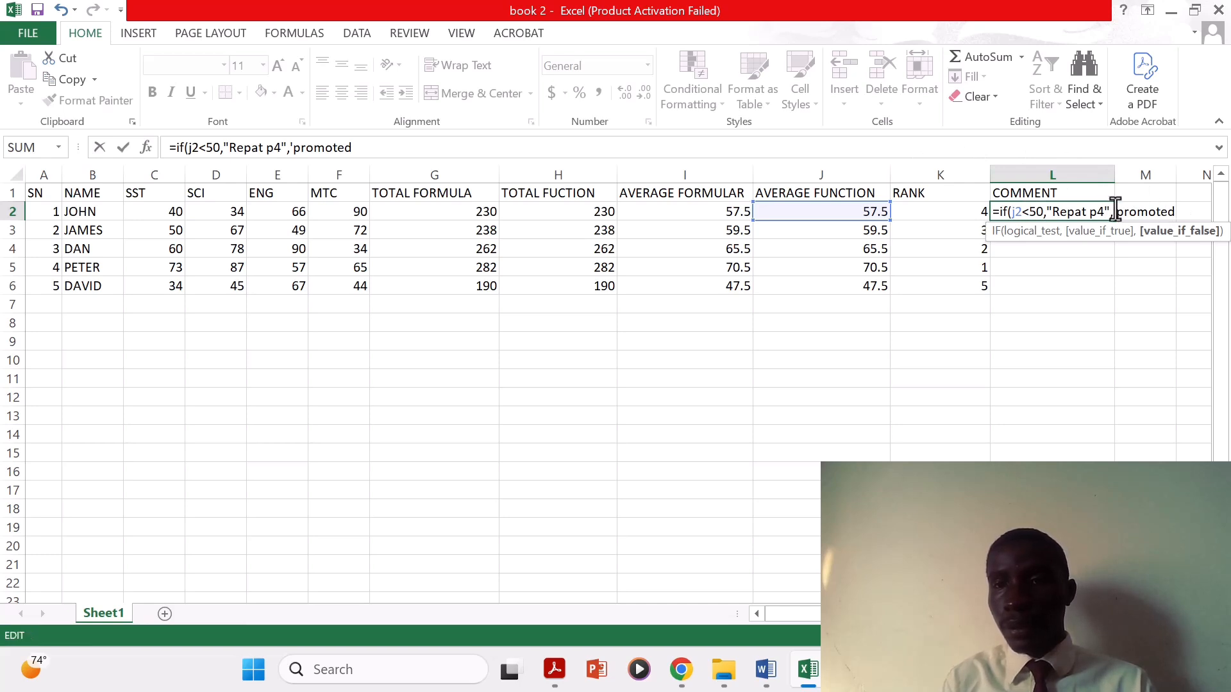
key(BackSpace)
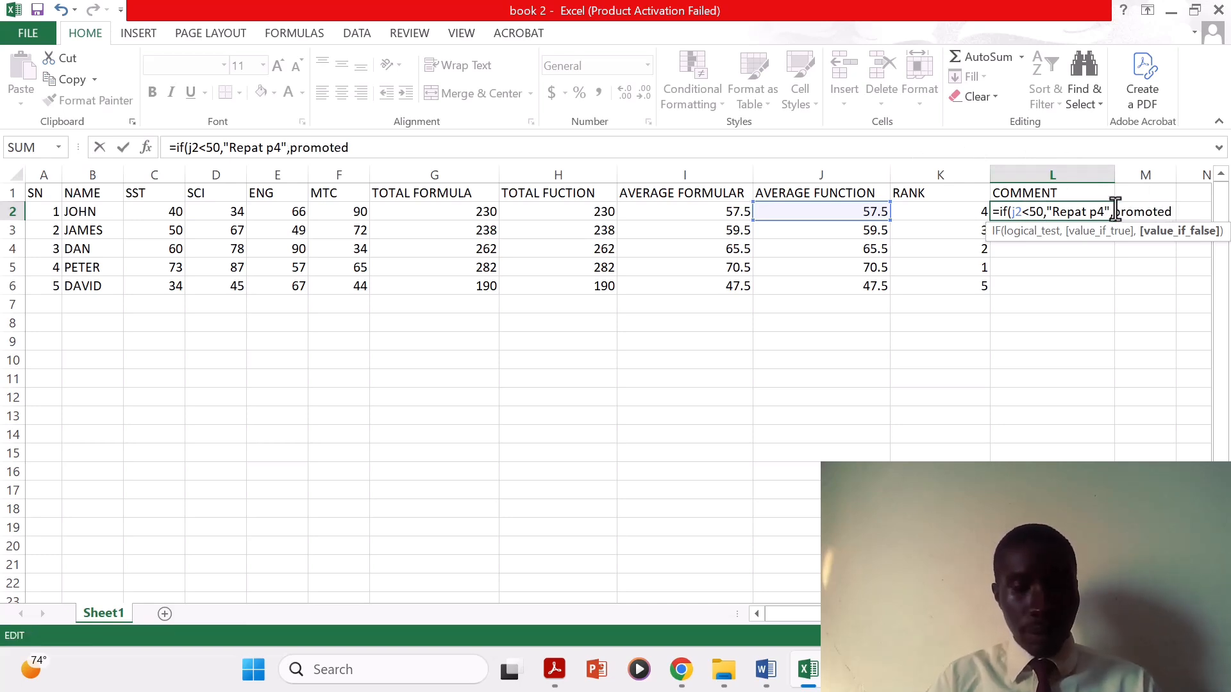
text(",)
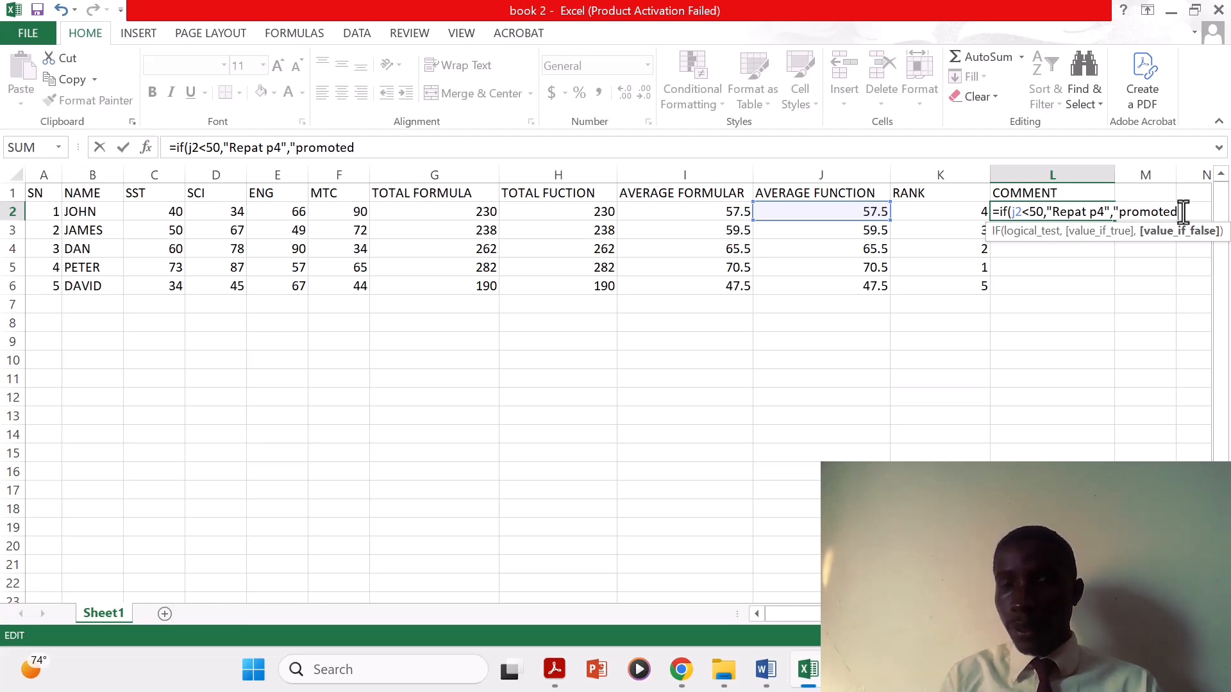
text(")
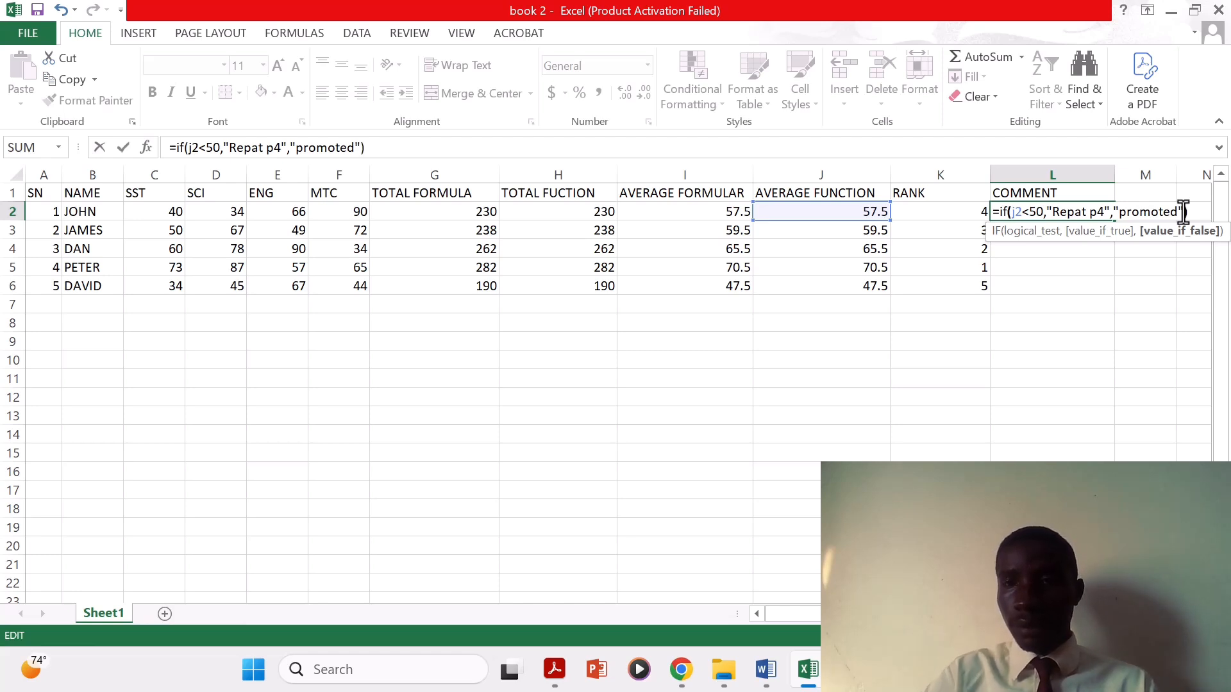
key(Return)
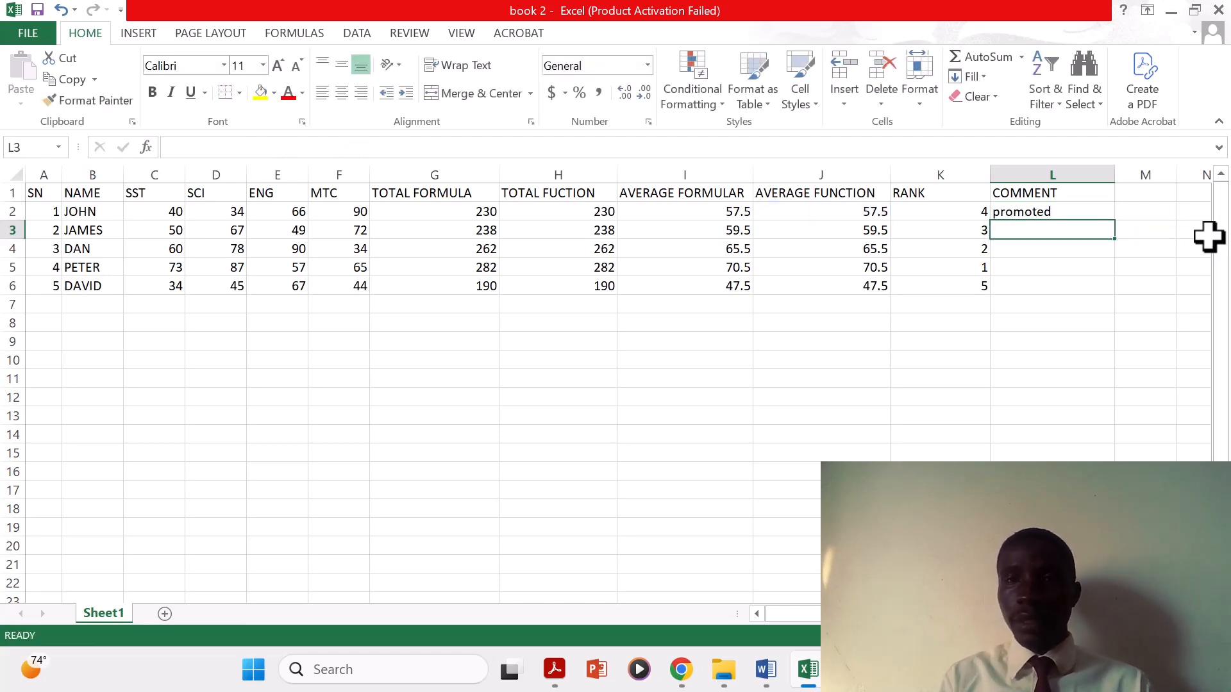
click(1071, 212)
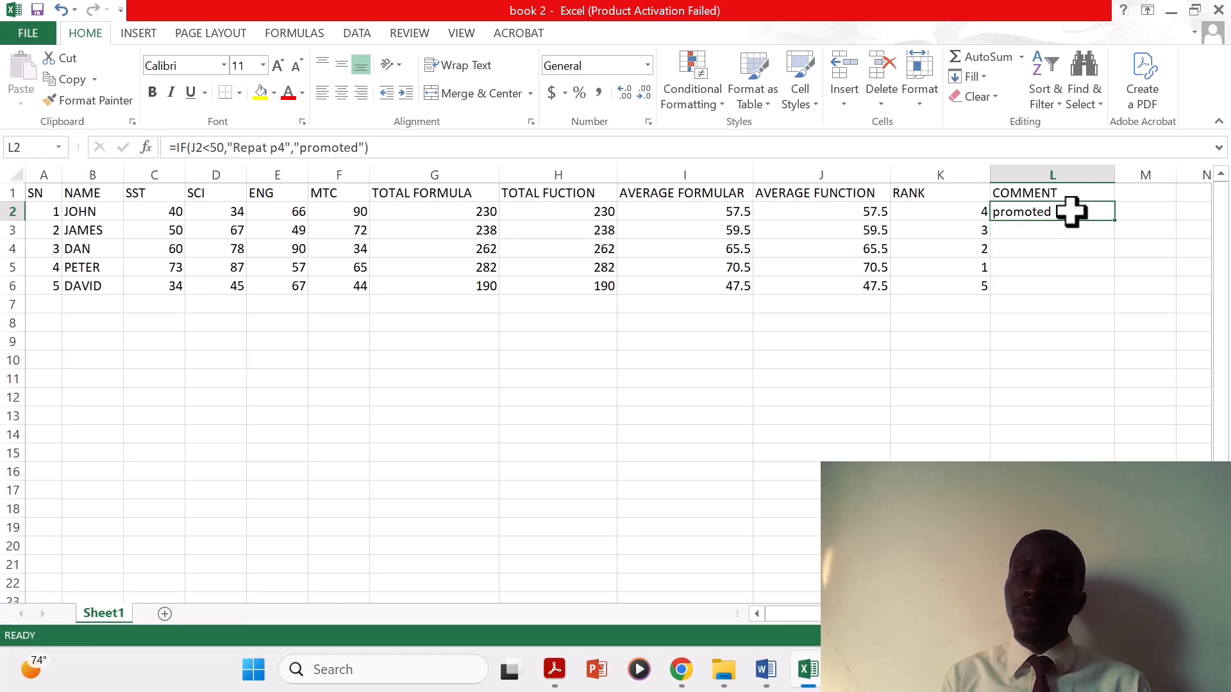
double_click(1116, 222)
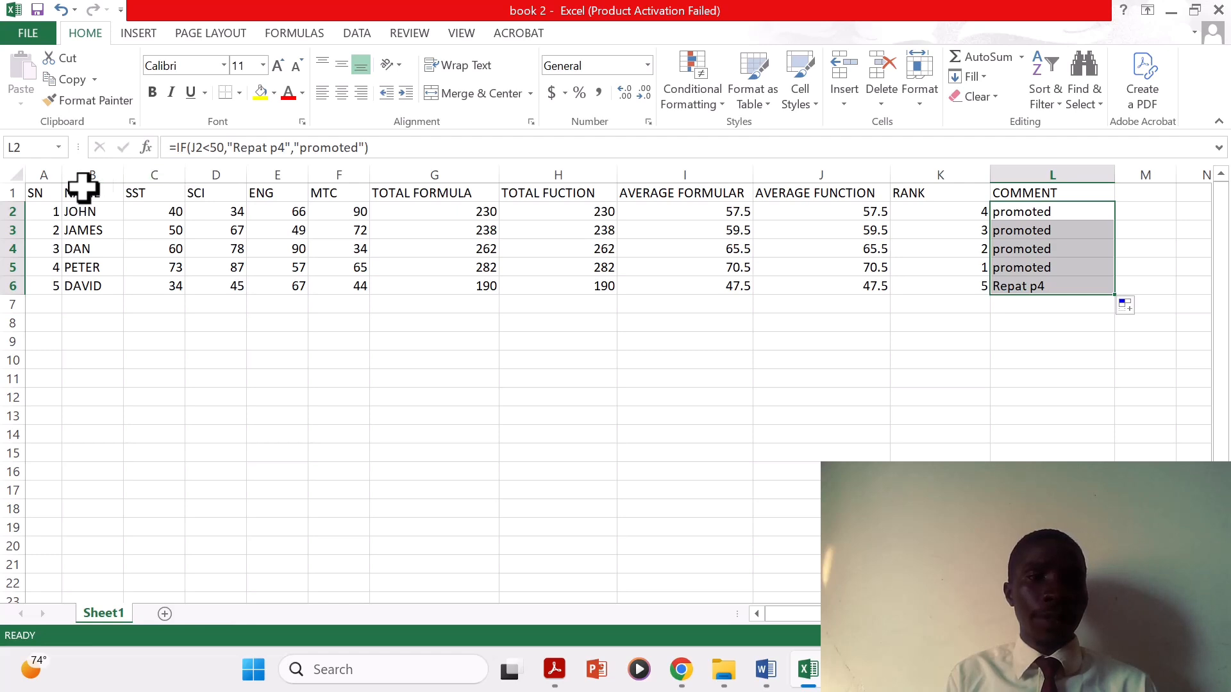
- Insert a blank column before each of the SCI, ENG and MTC columns
click(242, 174)
right_click(243, 173)
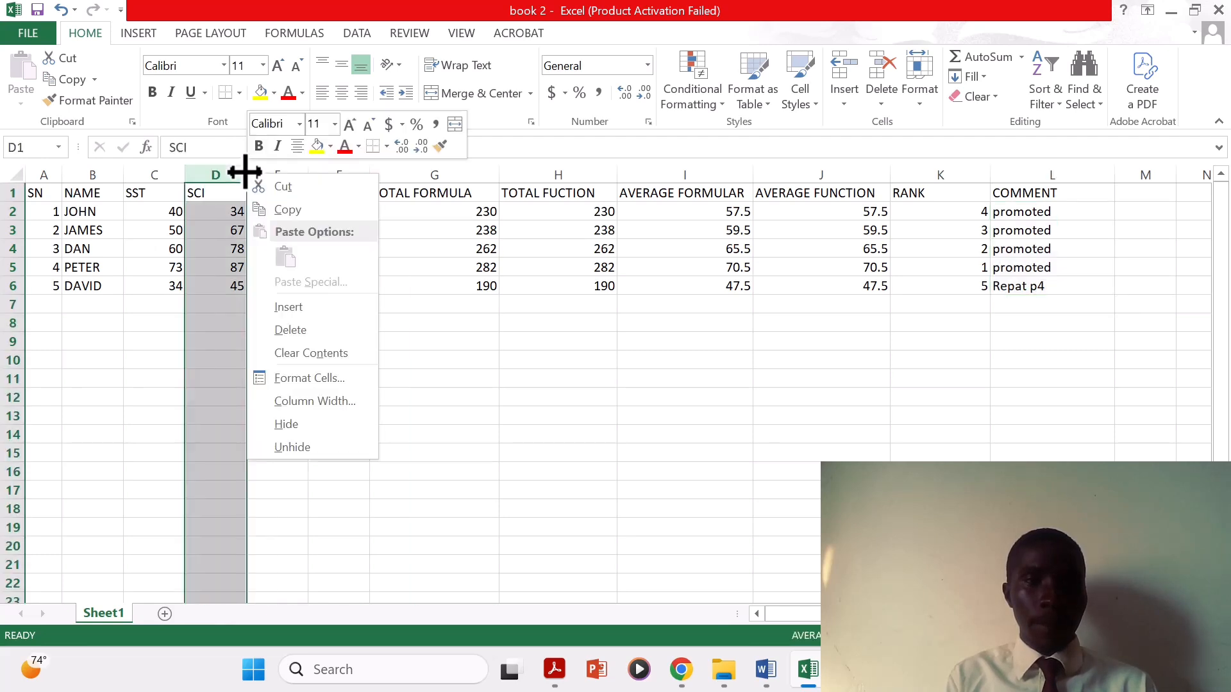
click(290, 307)
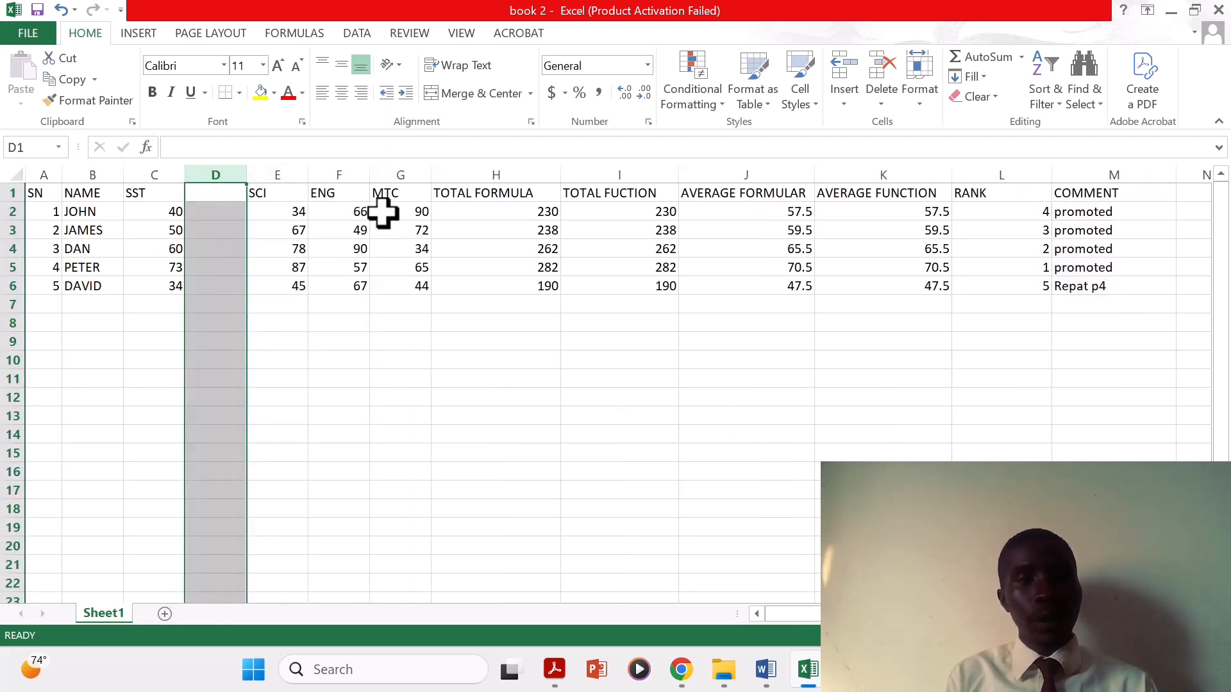
click(372, 174)
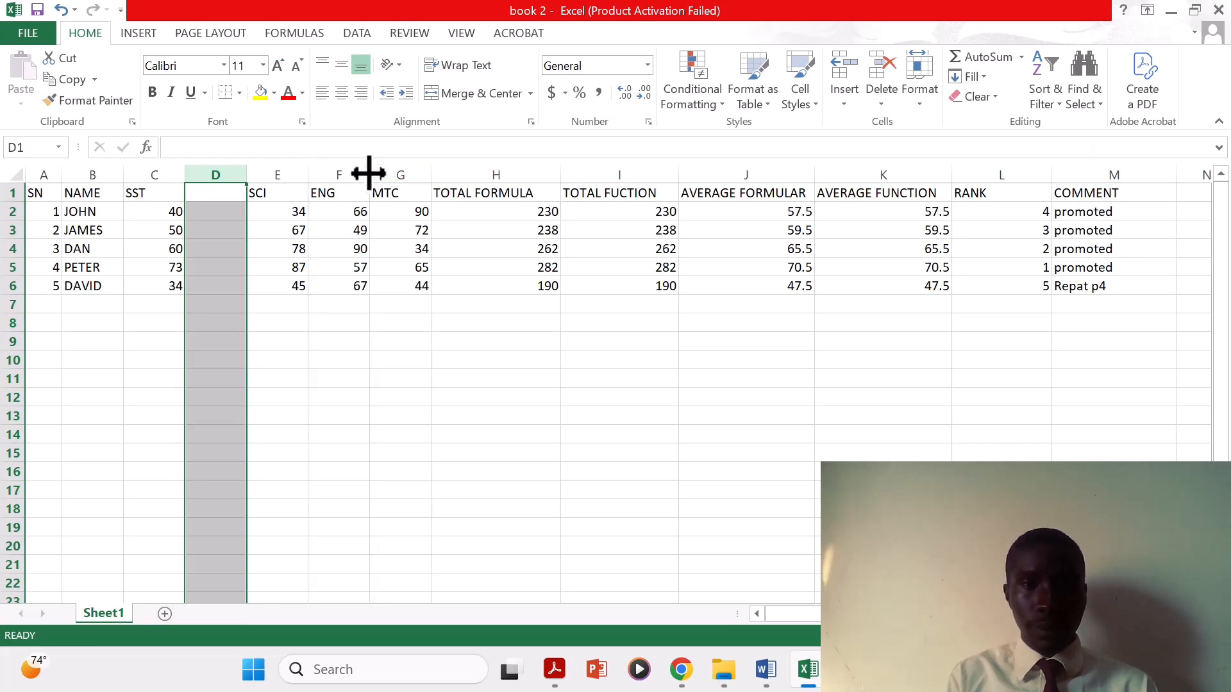
right_click(369, 173)
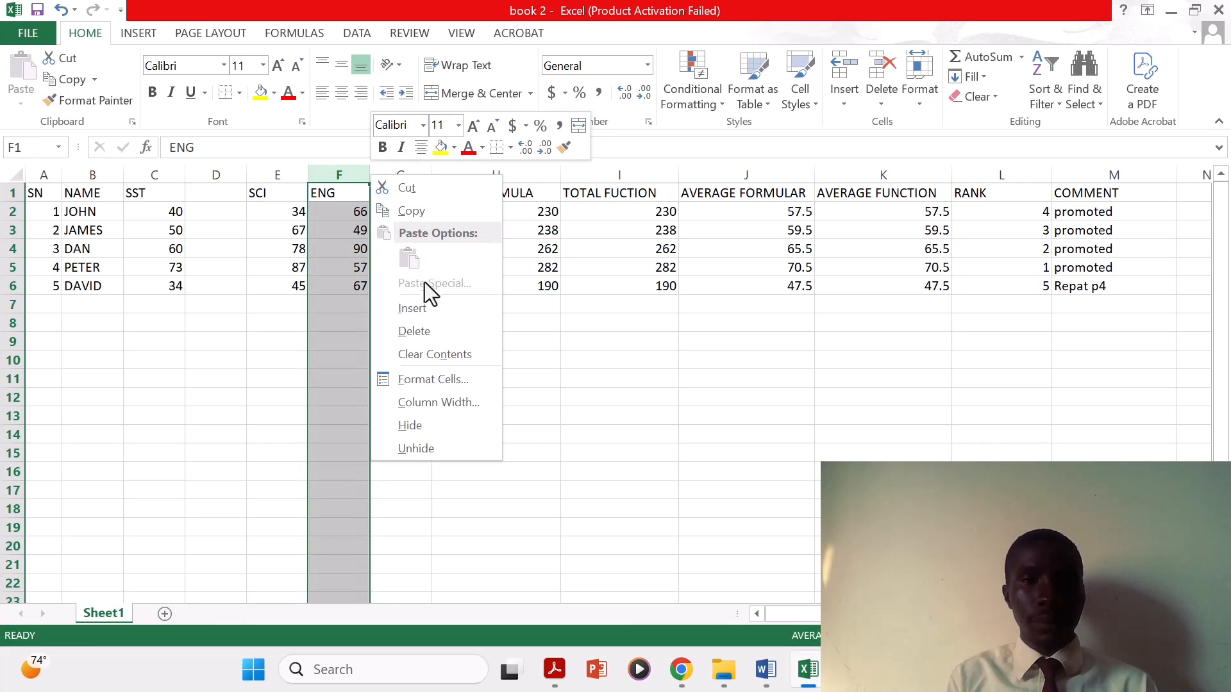
click(419, 308)
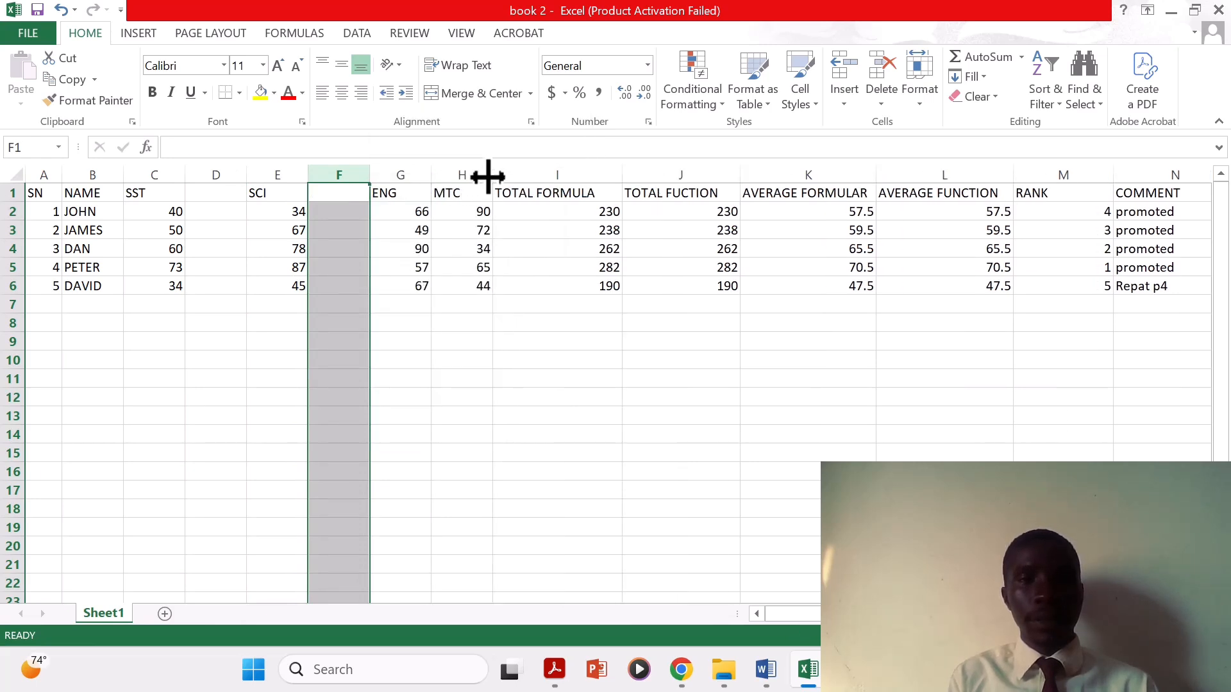
right_click(489, 176)
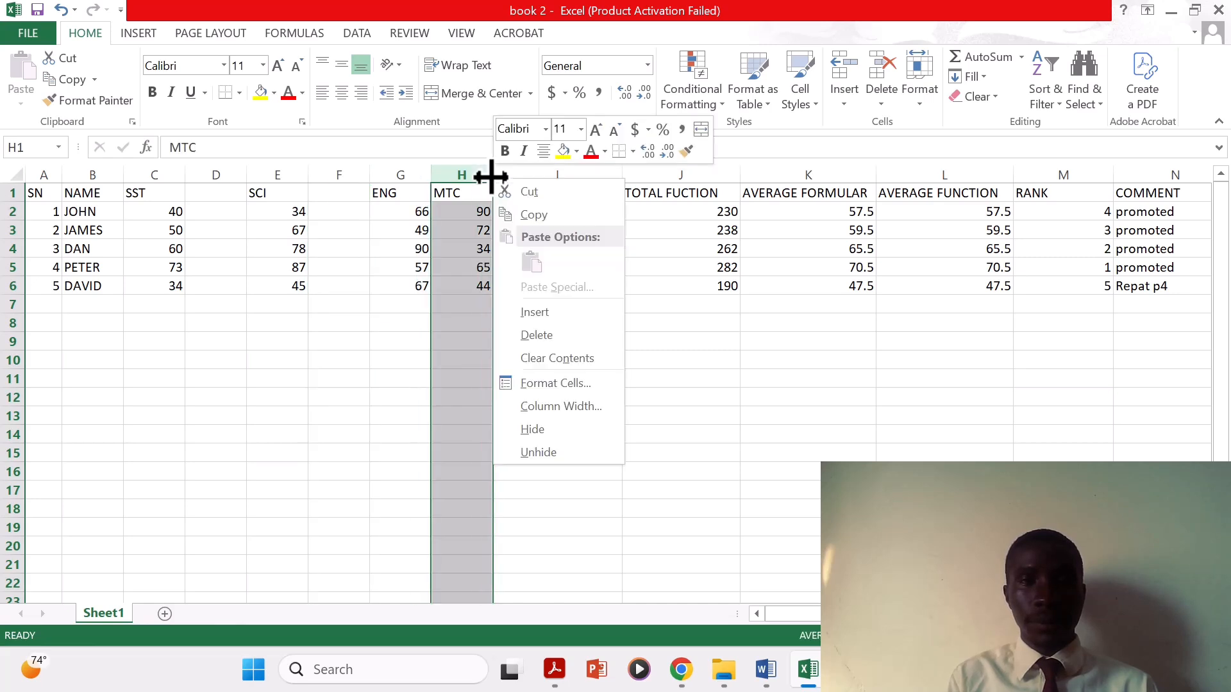
click(530, 310)
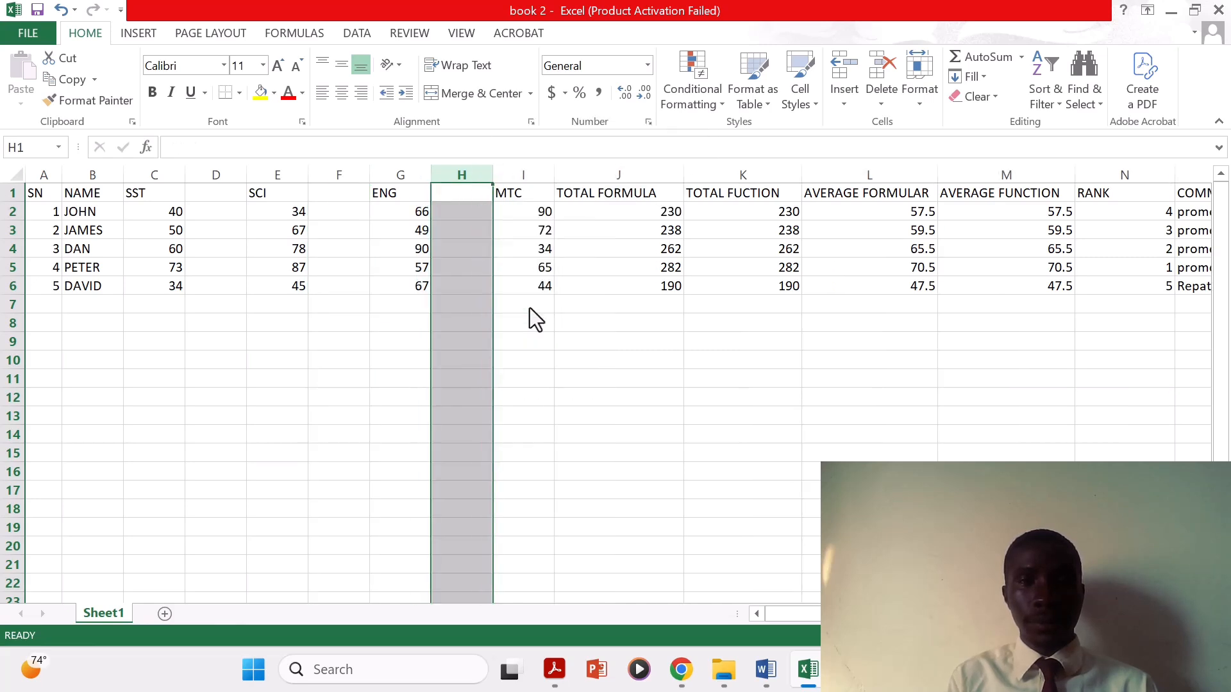
- Insert a blank column between the MTC column and the TOTAL FORMULA column
drag(679, 168, 681, 169)
click(676, 174)
right_click(683, 174)
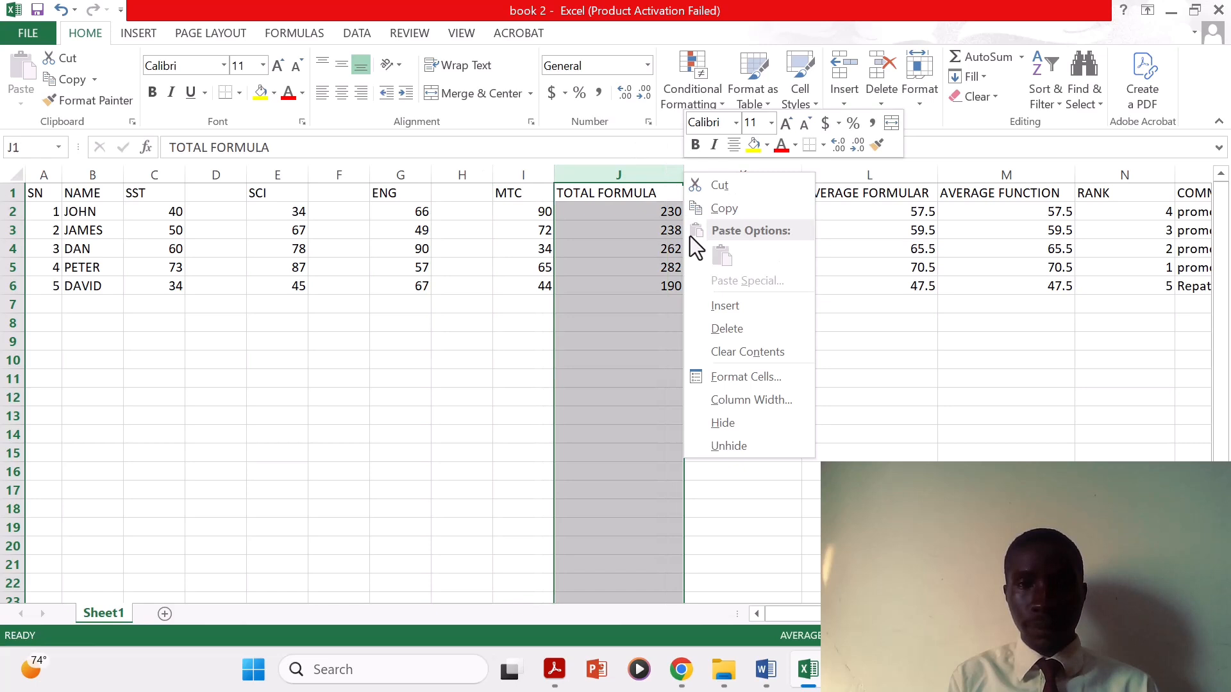
click(714, 300)
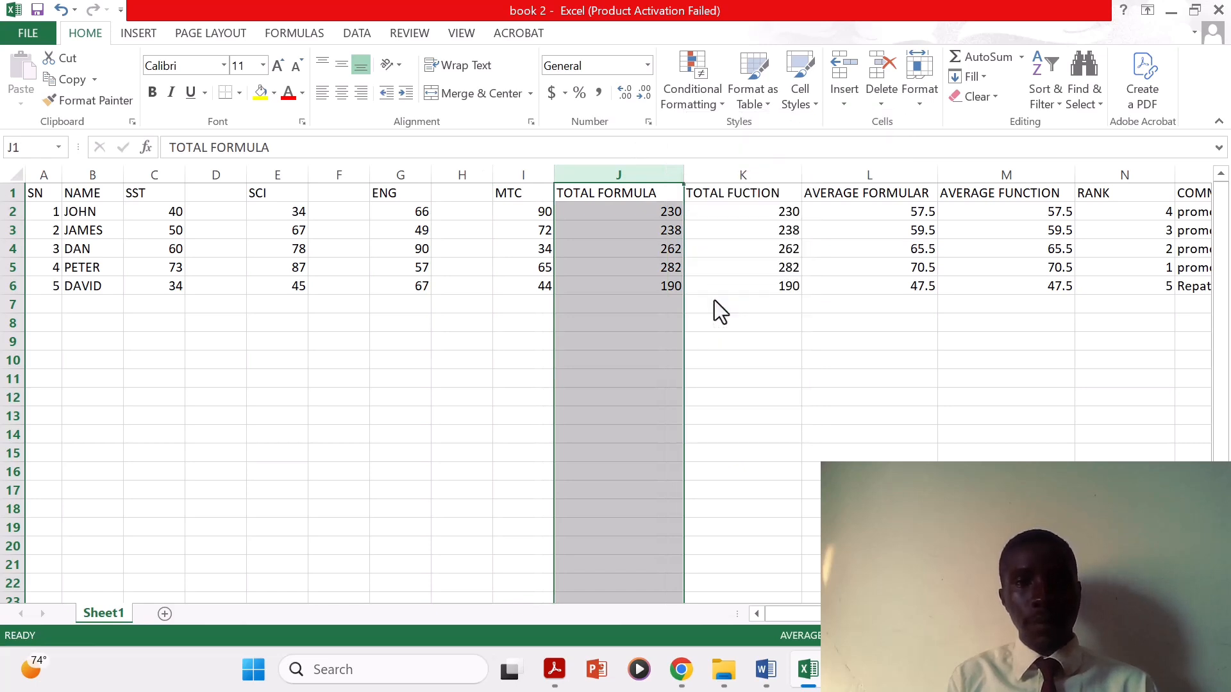
- Enter the heading "grade" in D1, F1, H1 and J1, above the blank columns beside the subject marks
click(224, 196)
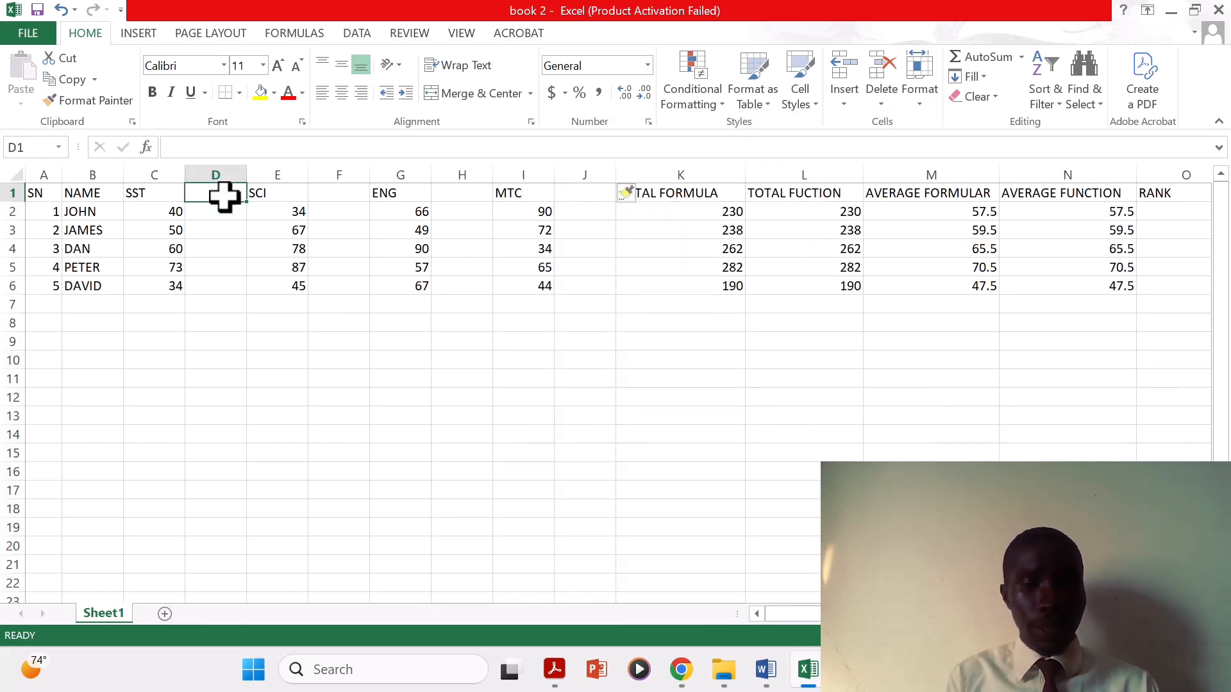
text(gr)
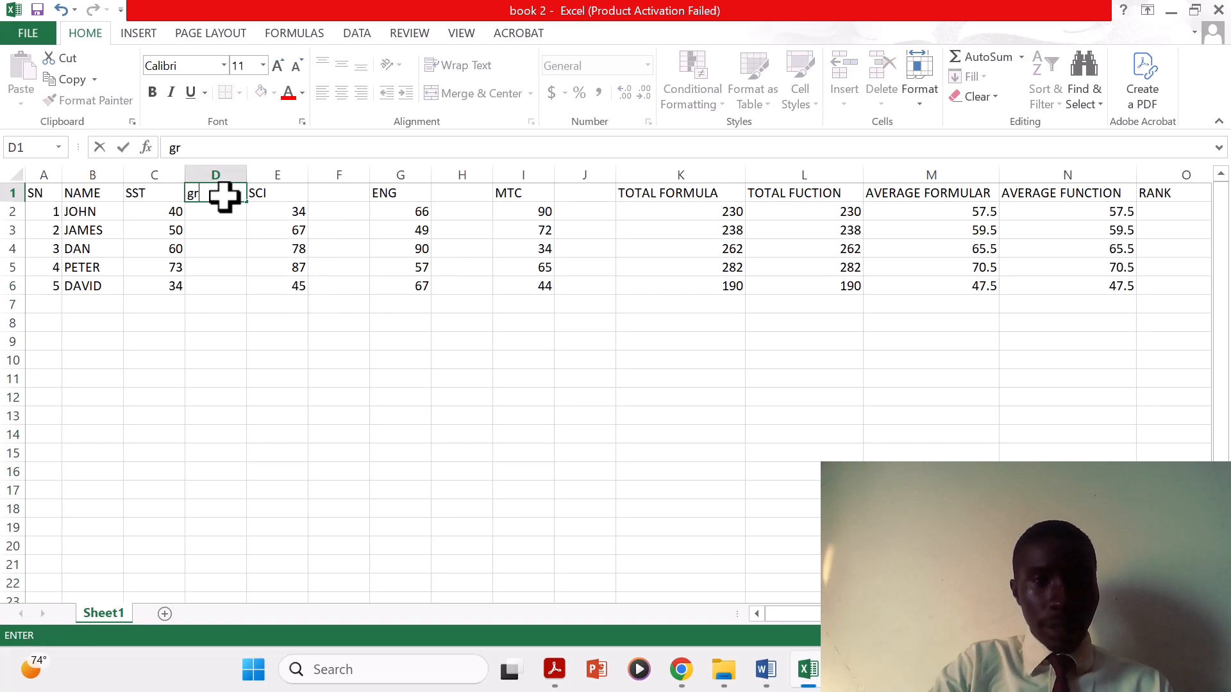
text(e)
key(BackSpace)
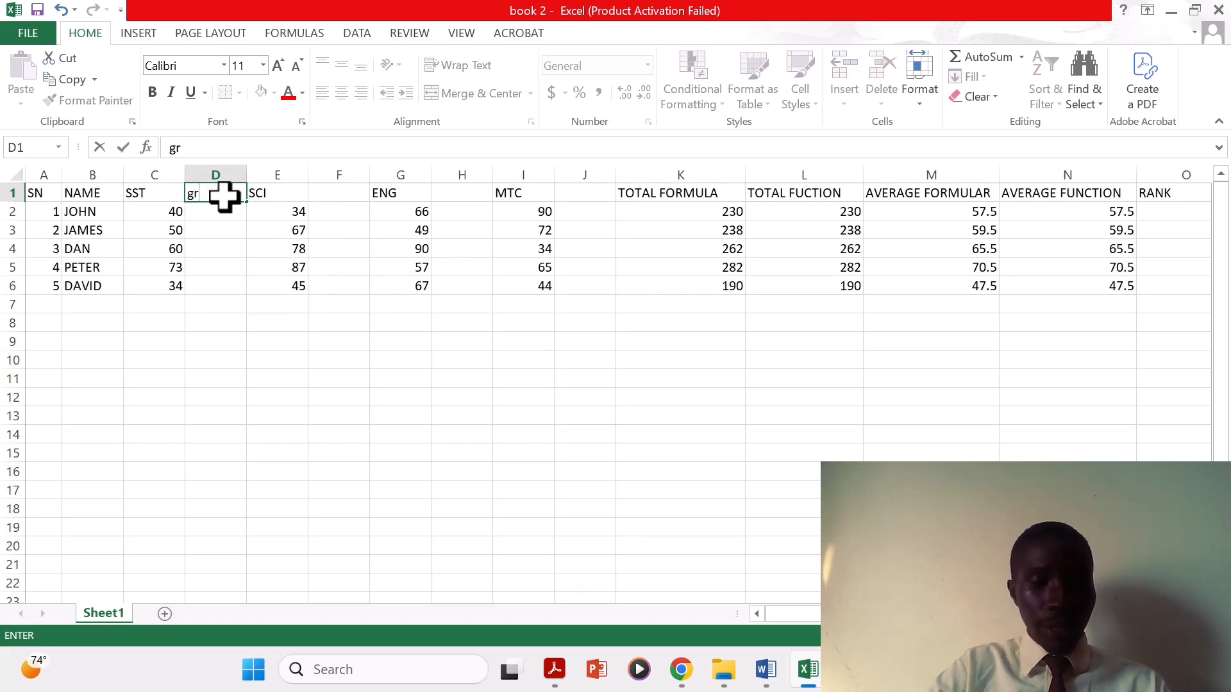
text(ade)
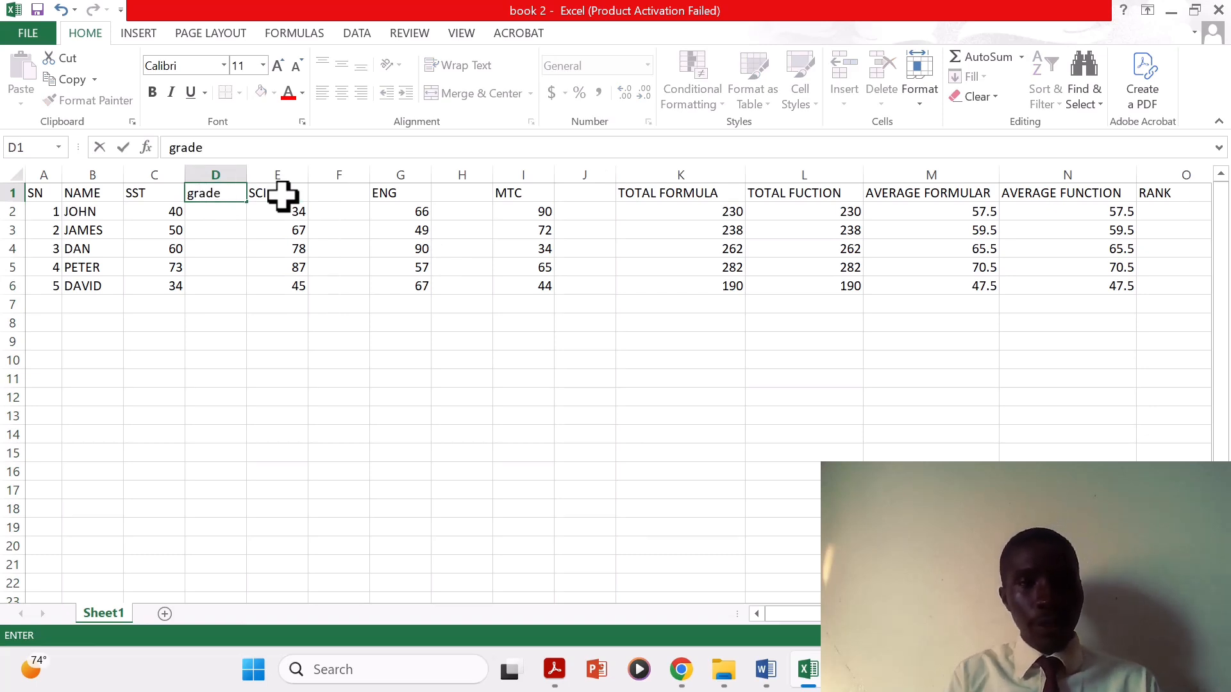
click(339, 194)
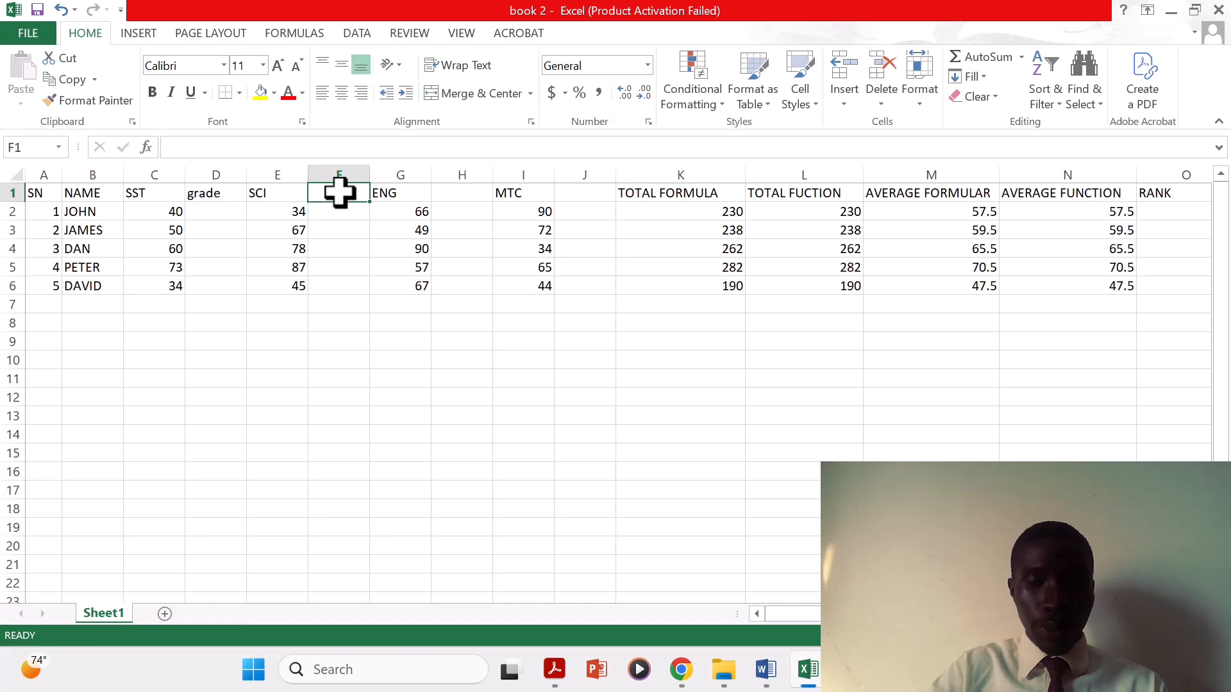
text(gra)
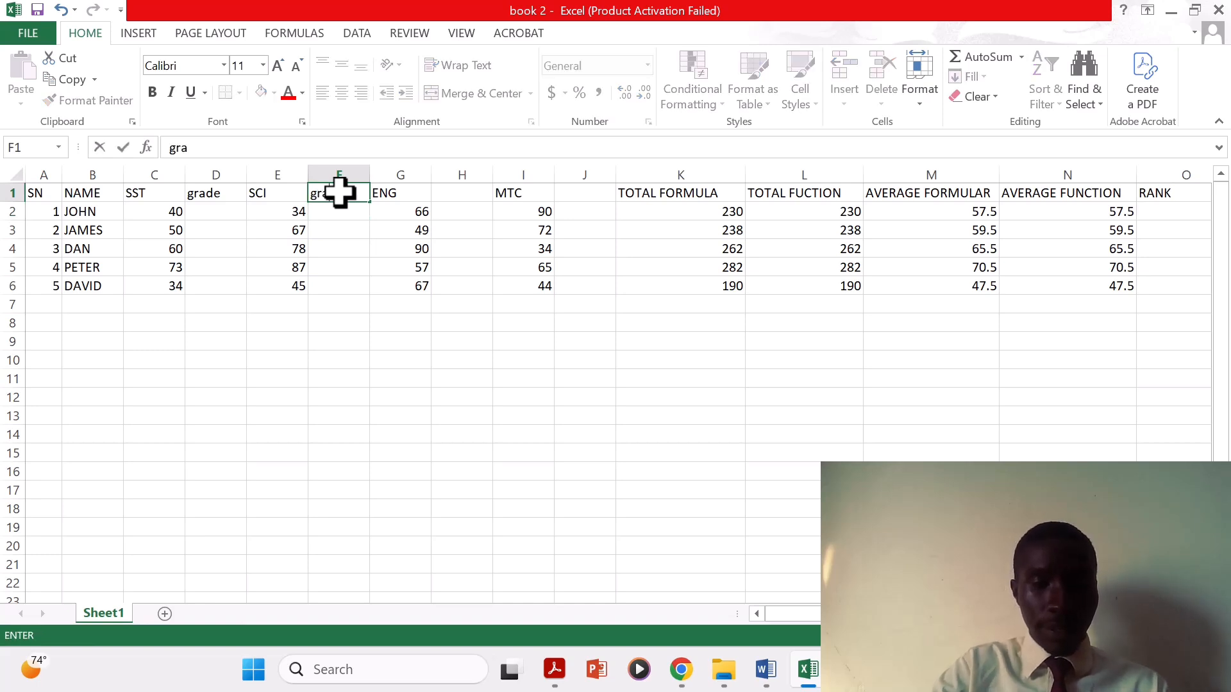
text(de)
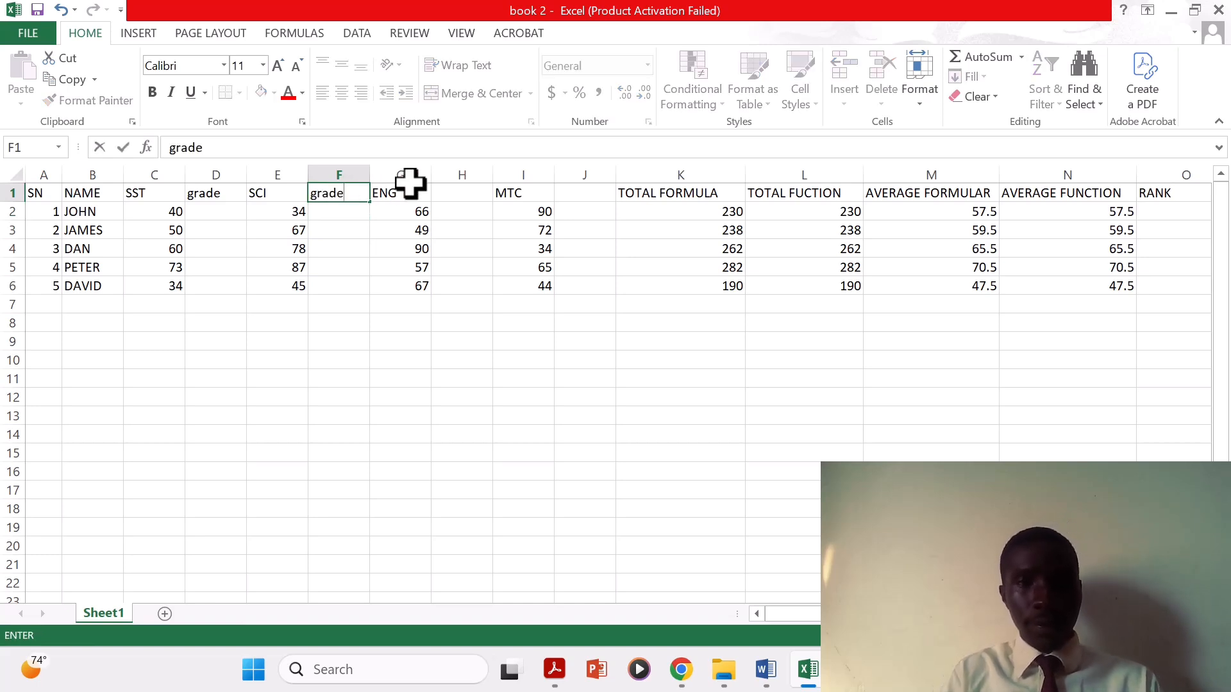
click(457, 194)
text(grade)
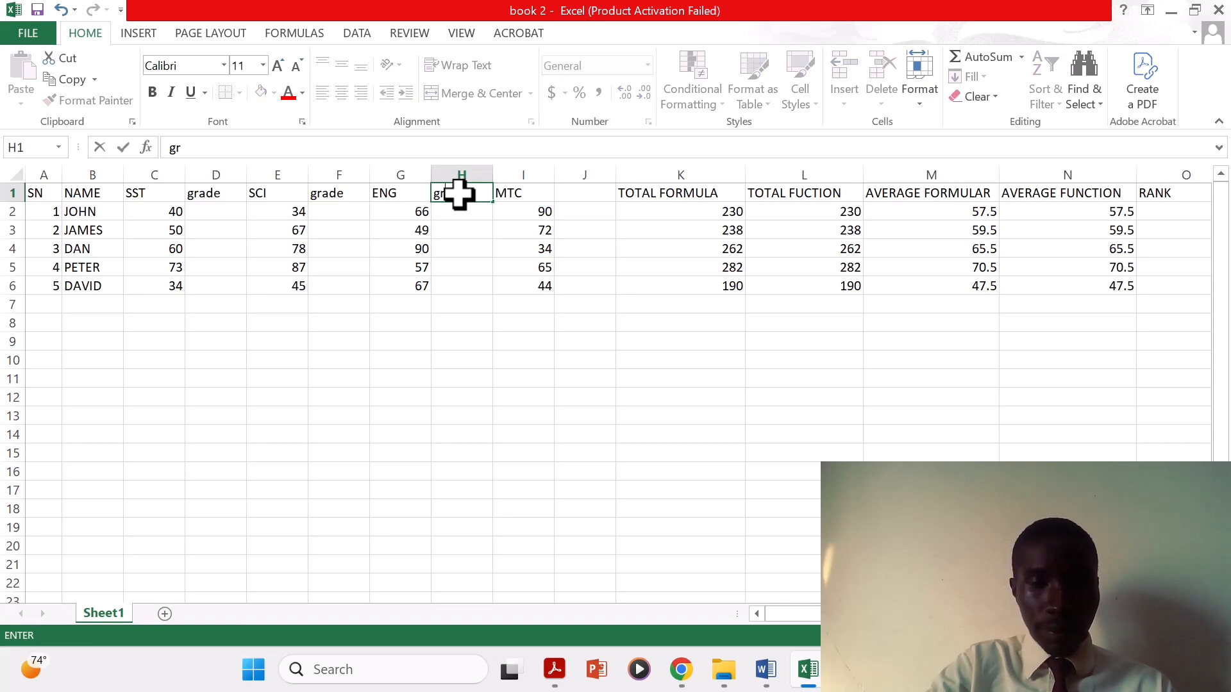
click(562, 192)
text(grade)
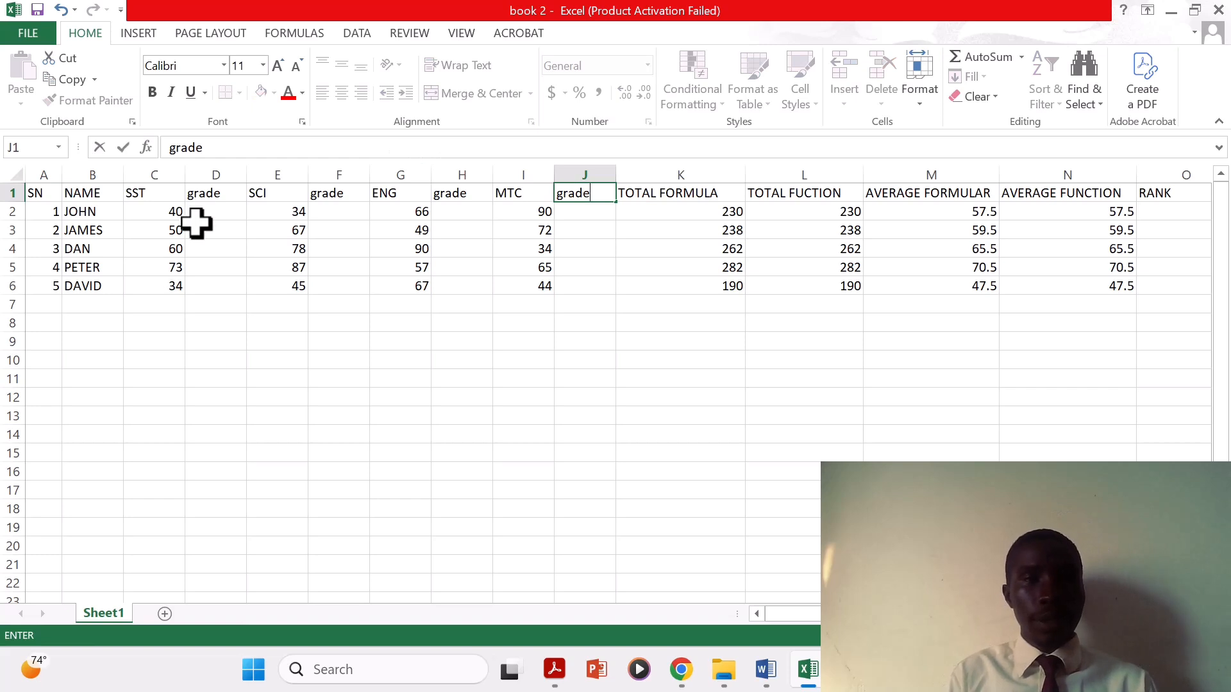
- Enter =IF(C2>79,"d1",IF(C2>74,"d2",IF(C2>69,"c3",IF(C2>64,"c4",IF(C2>59,"c5",IF(C2>54,"c6",IF(C2>49,"p7",IF(C2>44,"p8","F9")))))))) in D2 and fill it down to D6
click(212, 207)
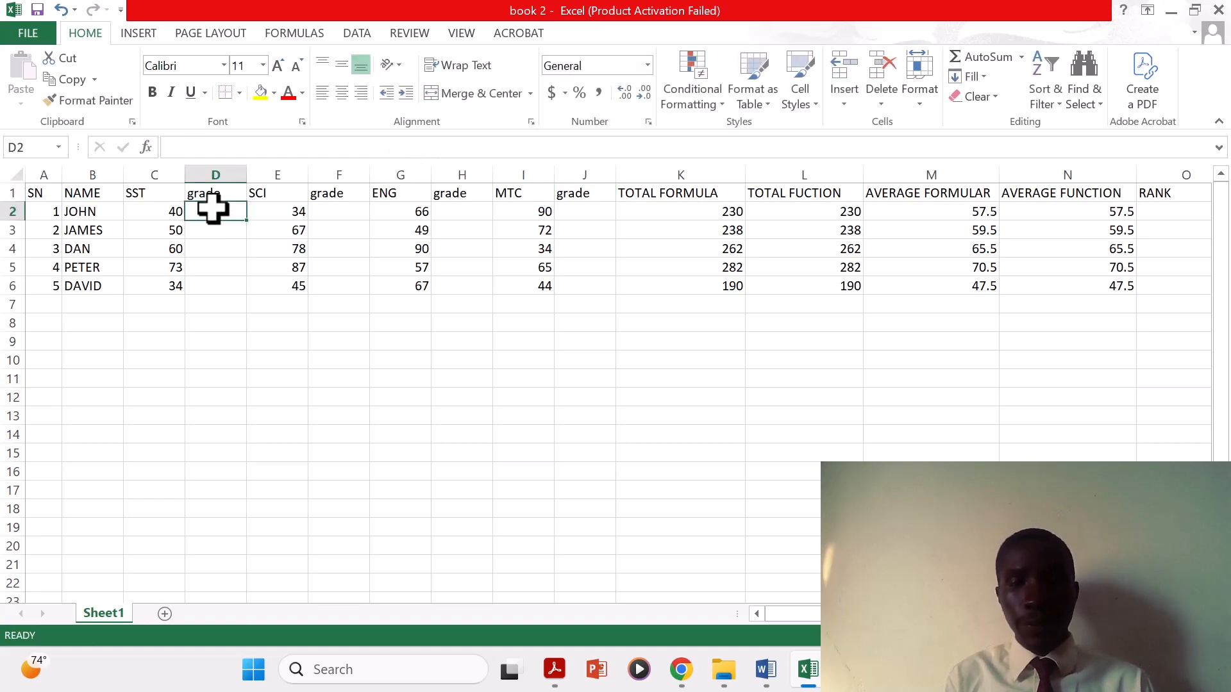
text(if)
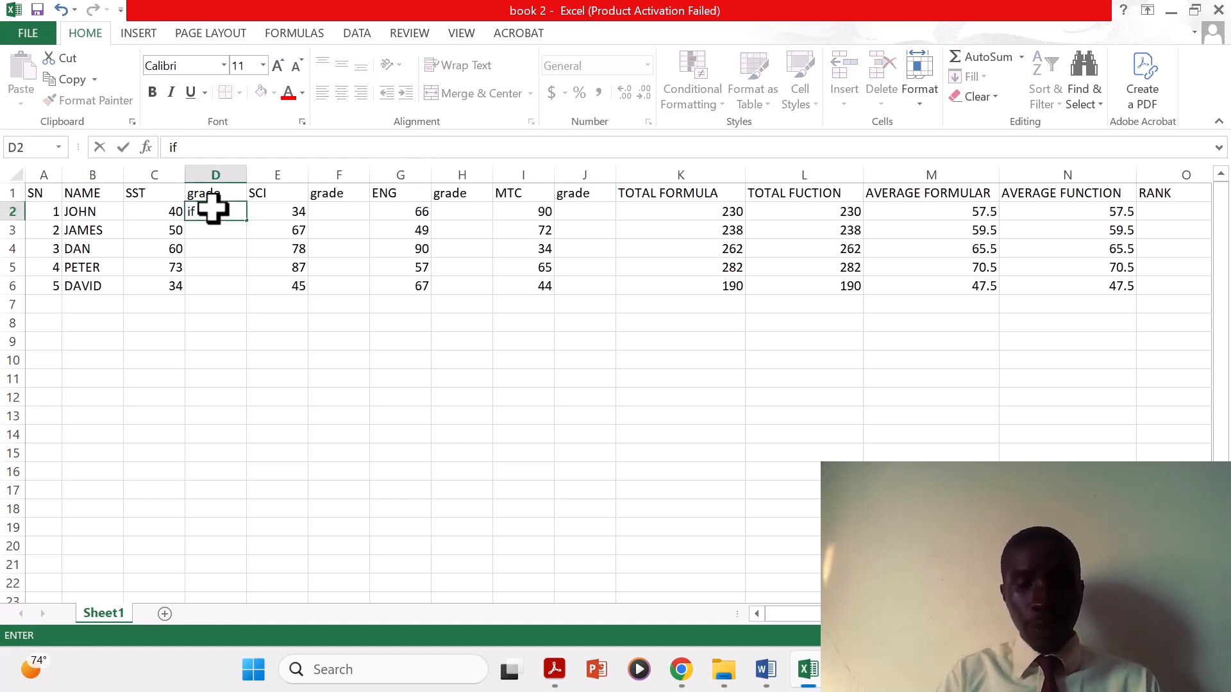
text(()
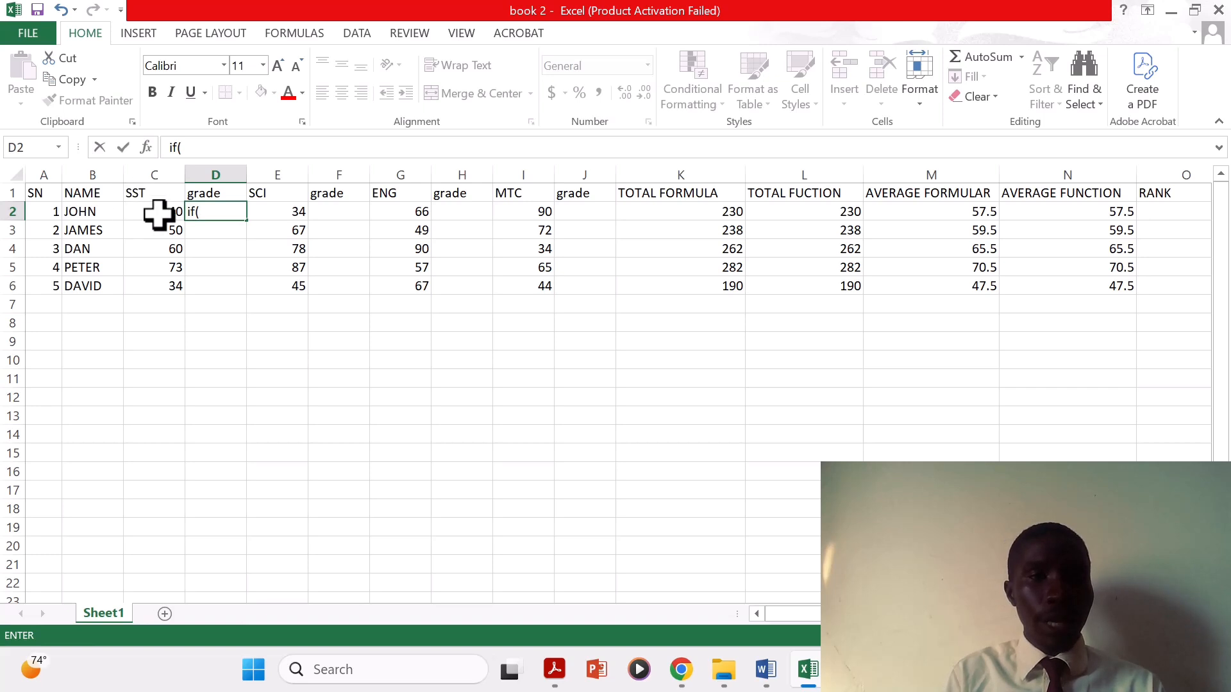
text(c)
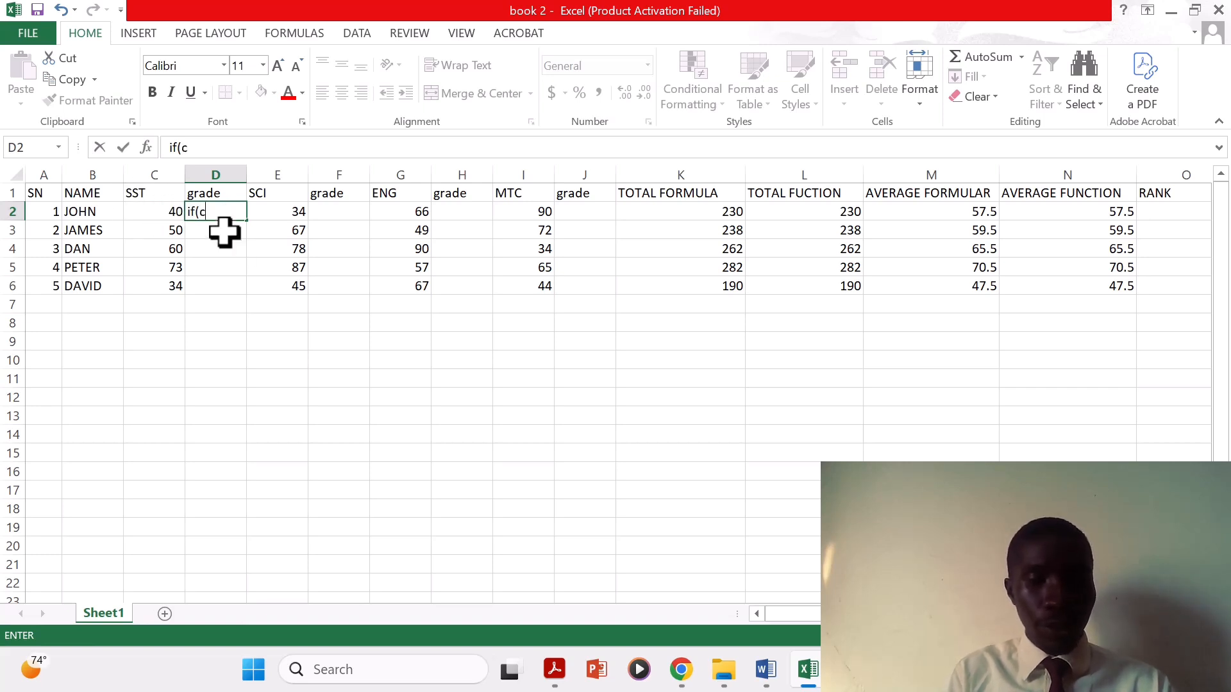
text(2)
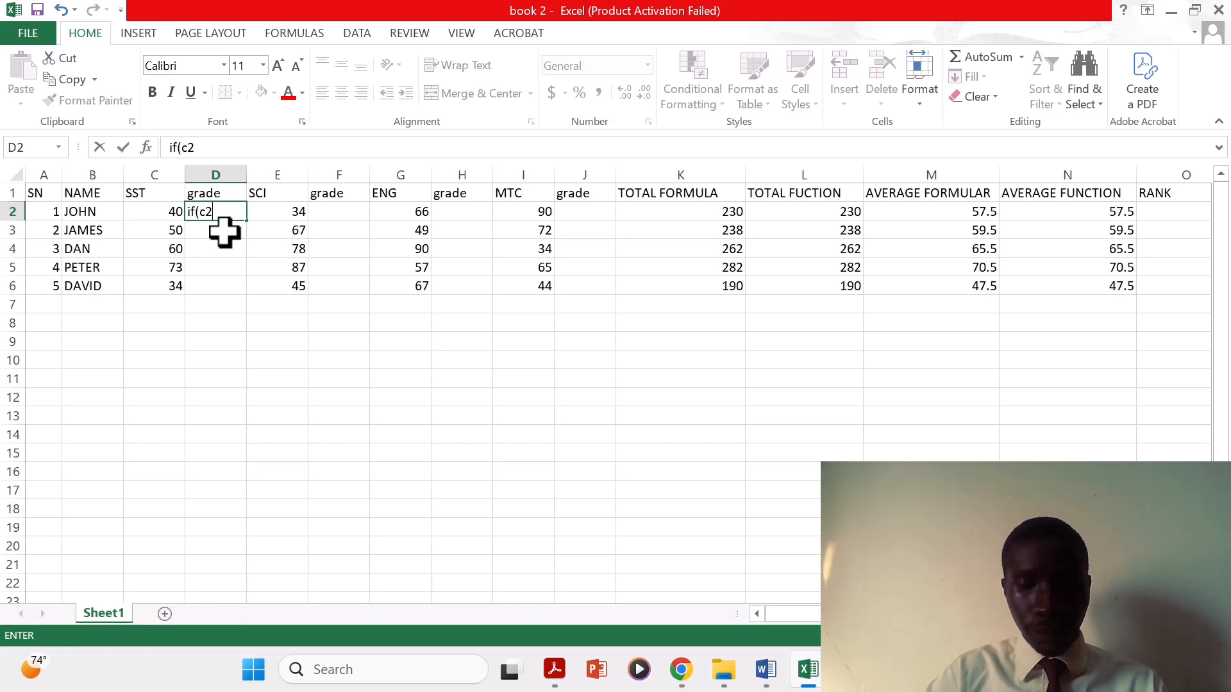
text(>)
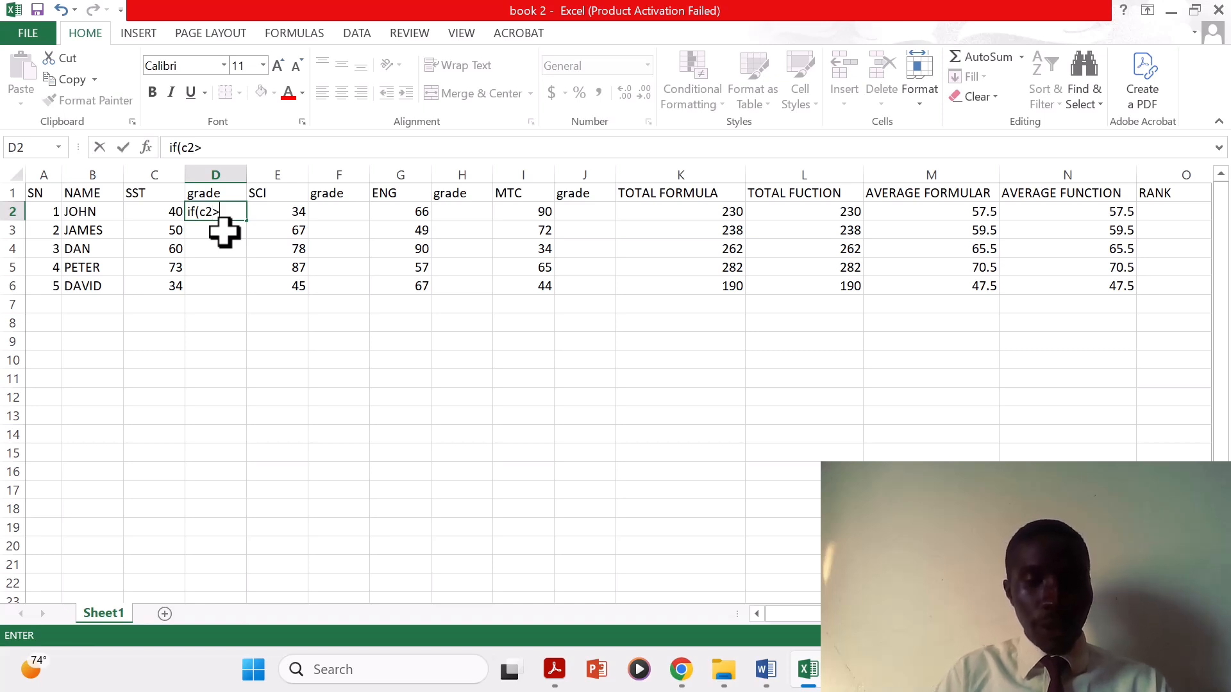
text(79)
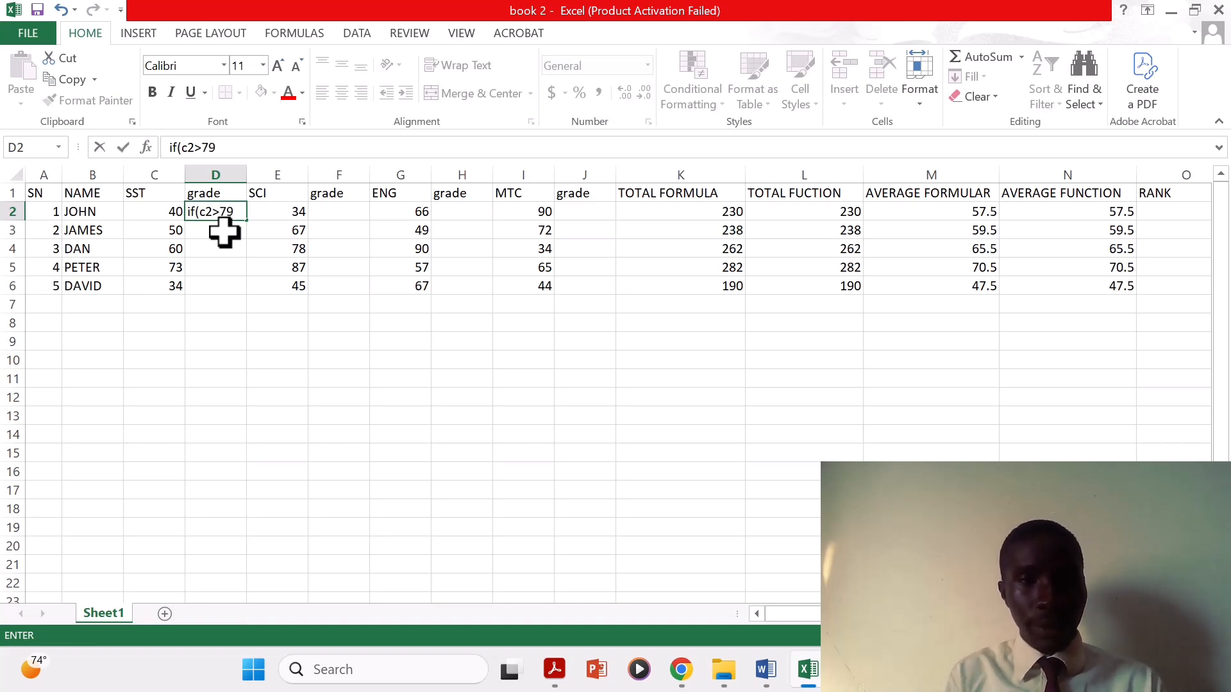
text(,:)
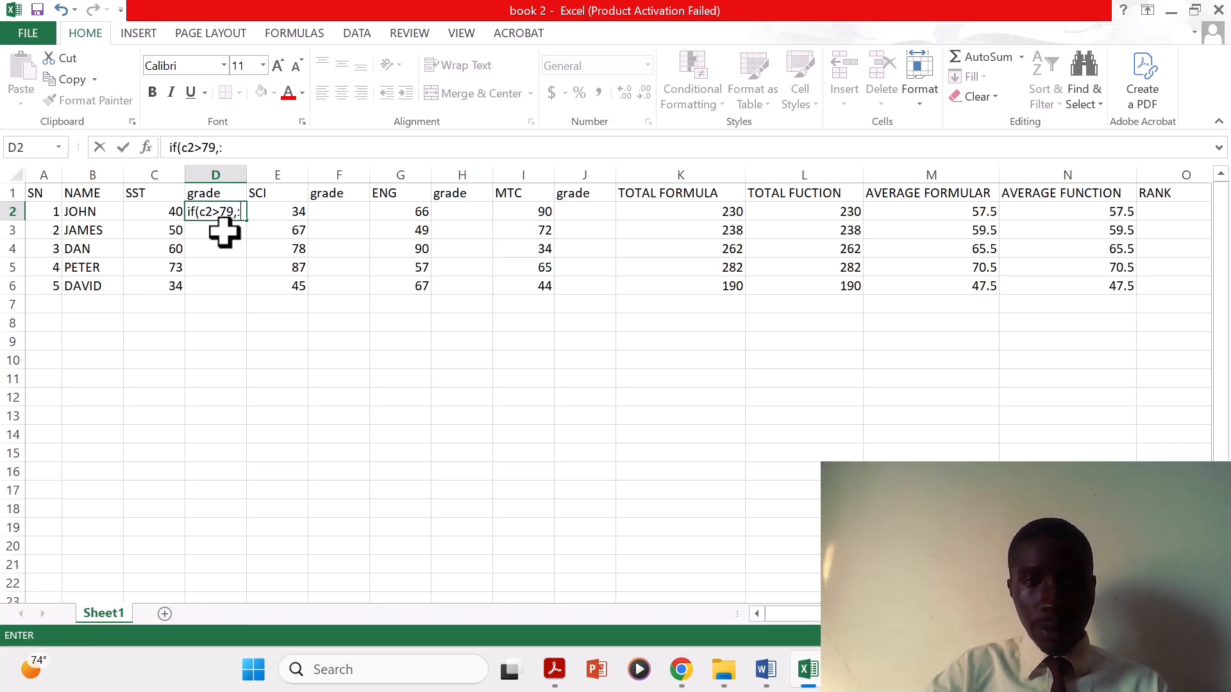
key(BackSpace)
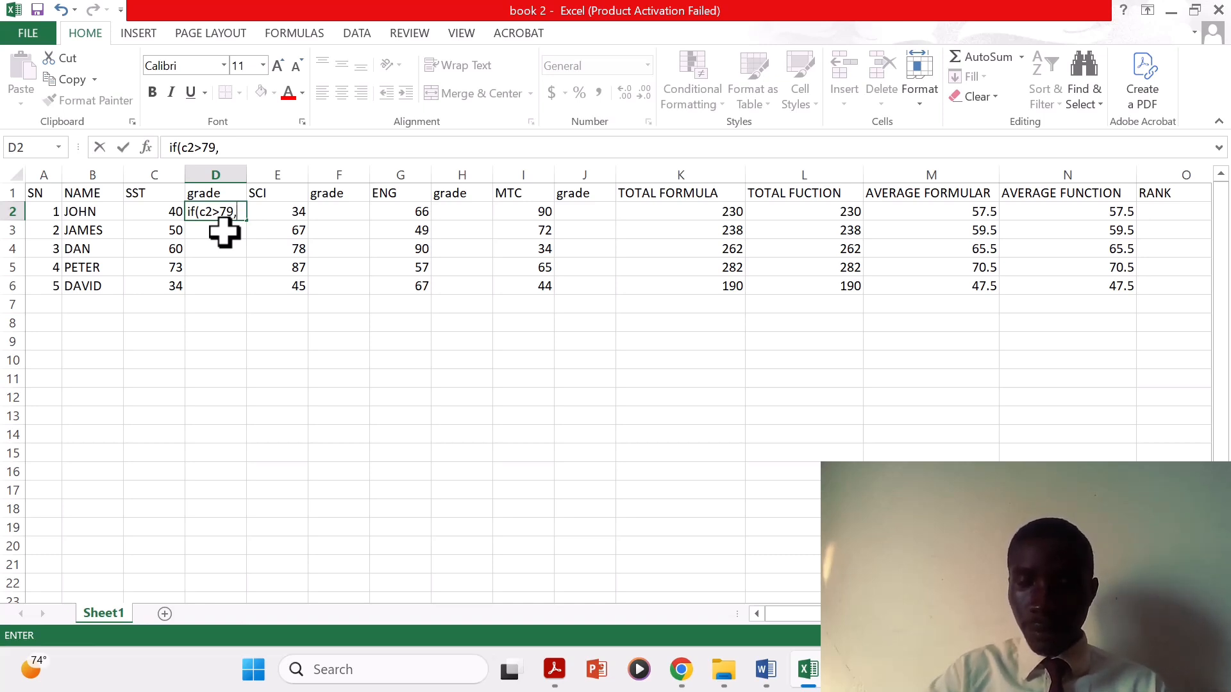
text(")
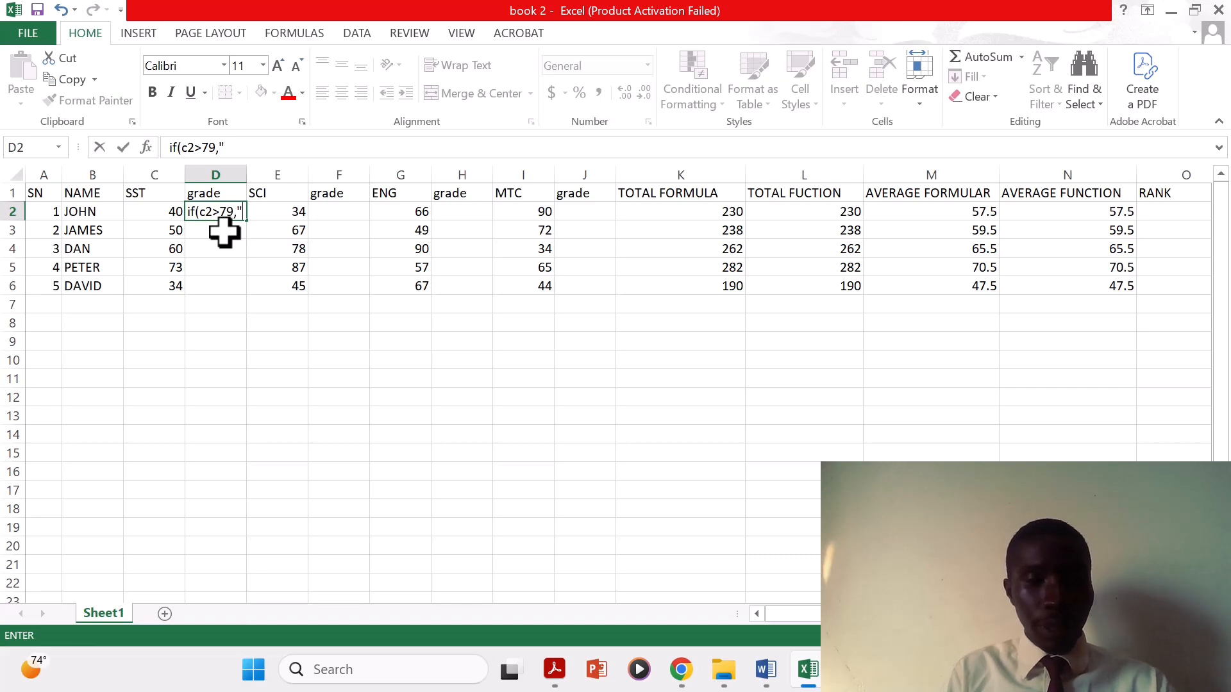
text(d1",if)
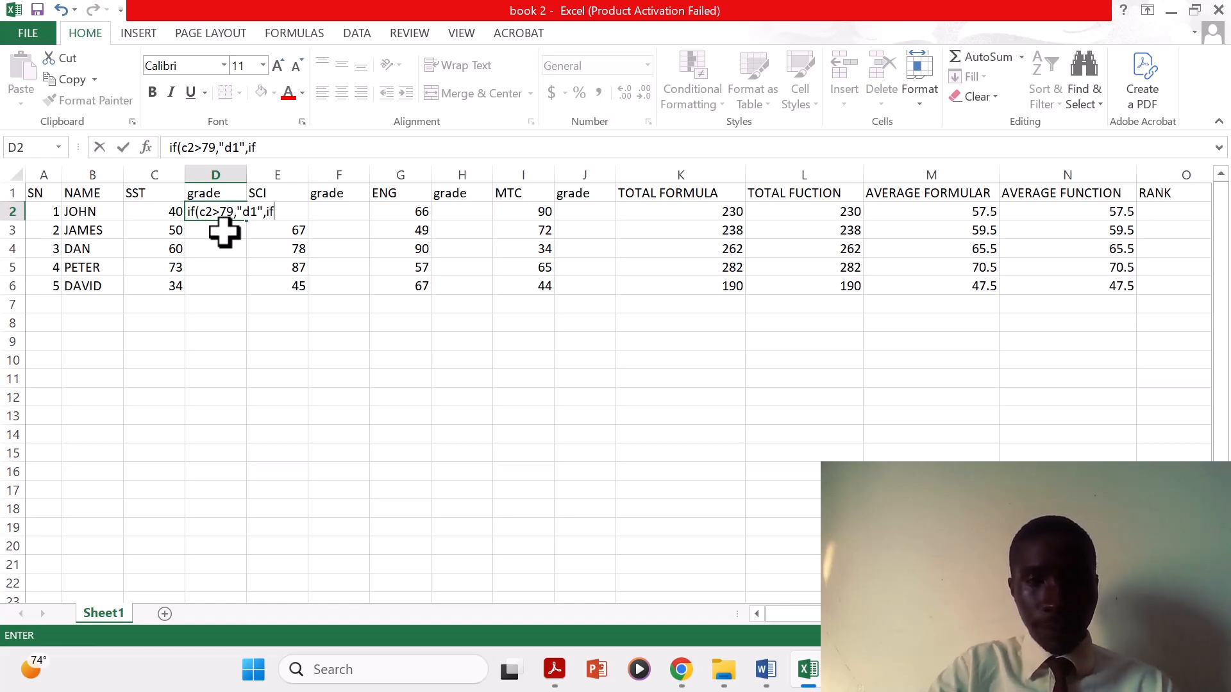
text((c2>74,"d2",if(c2>69,"c3",if(c2>)
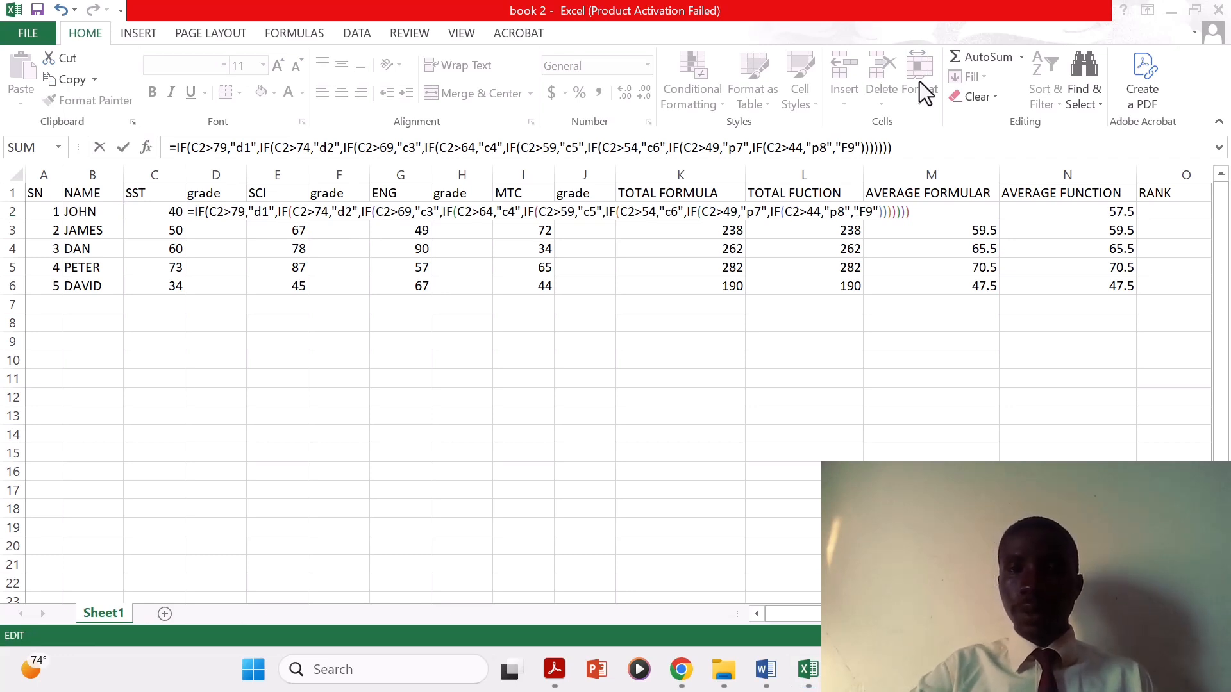
click(912, 213)
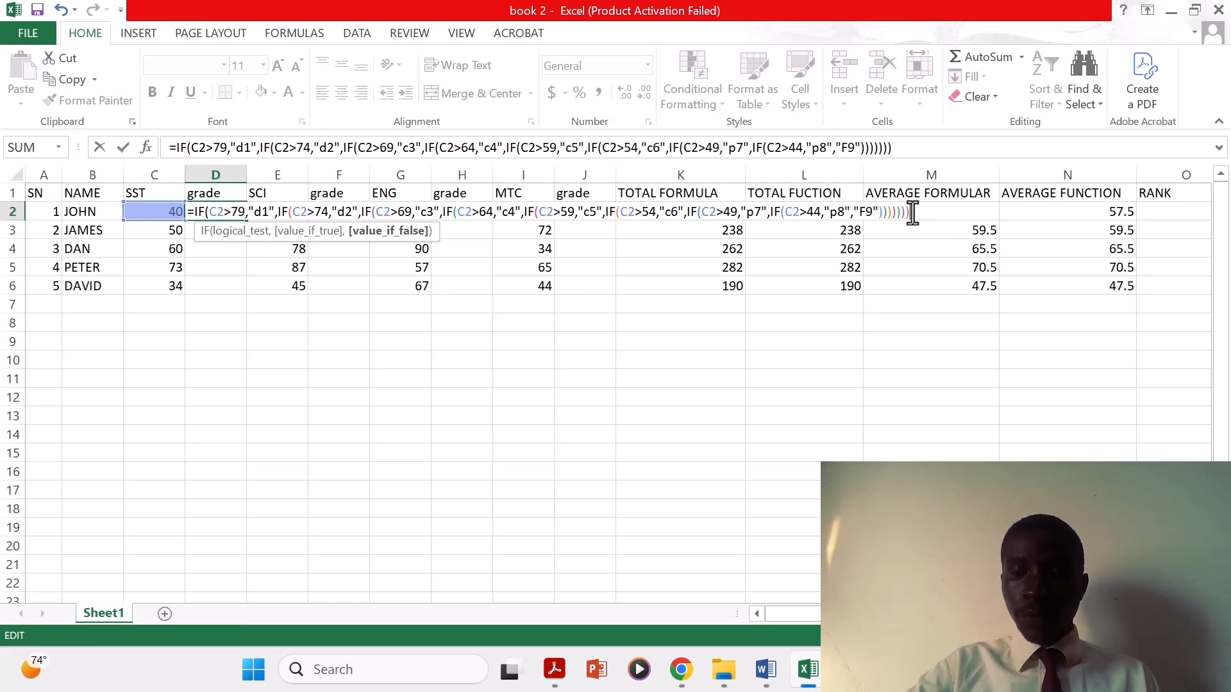
text())
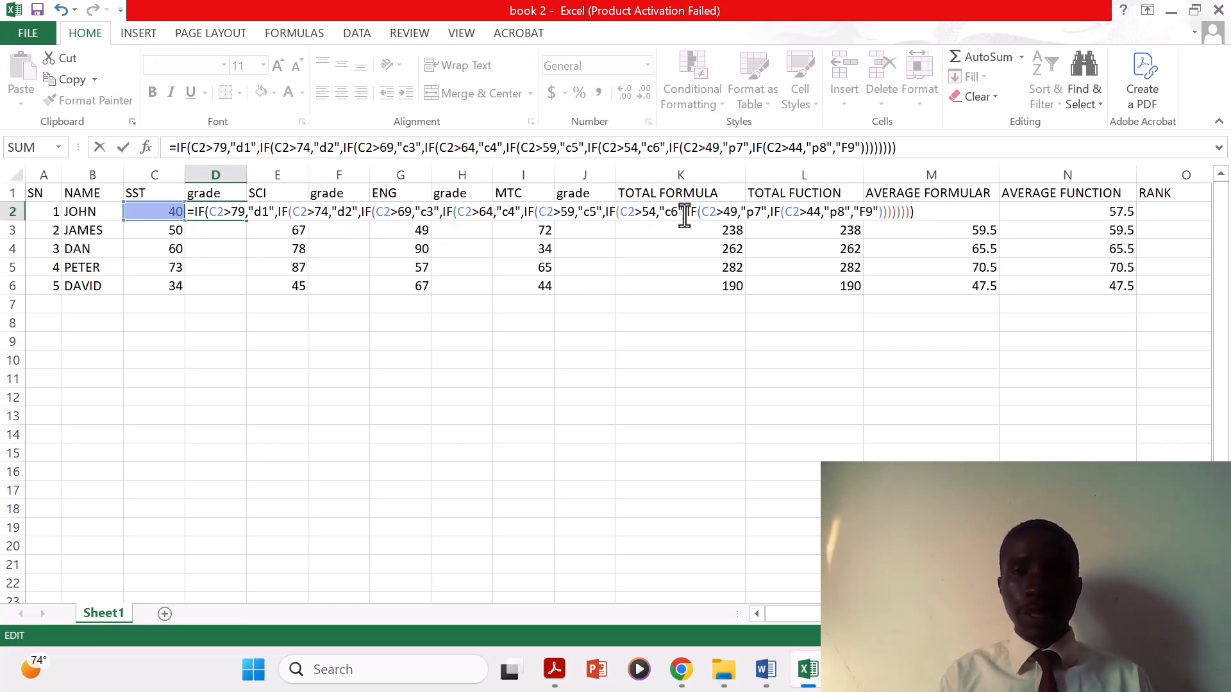
click(353, 212)
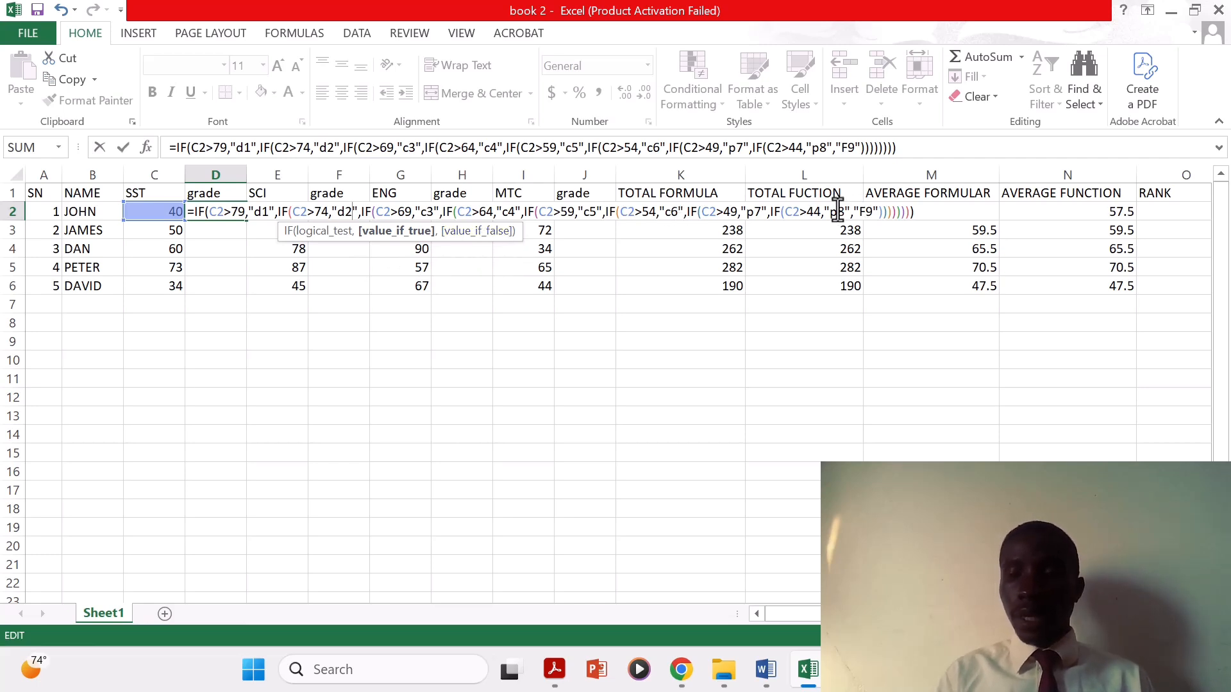
key(Return)
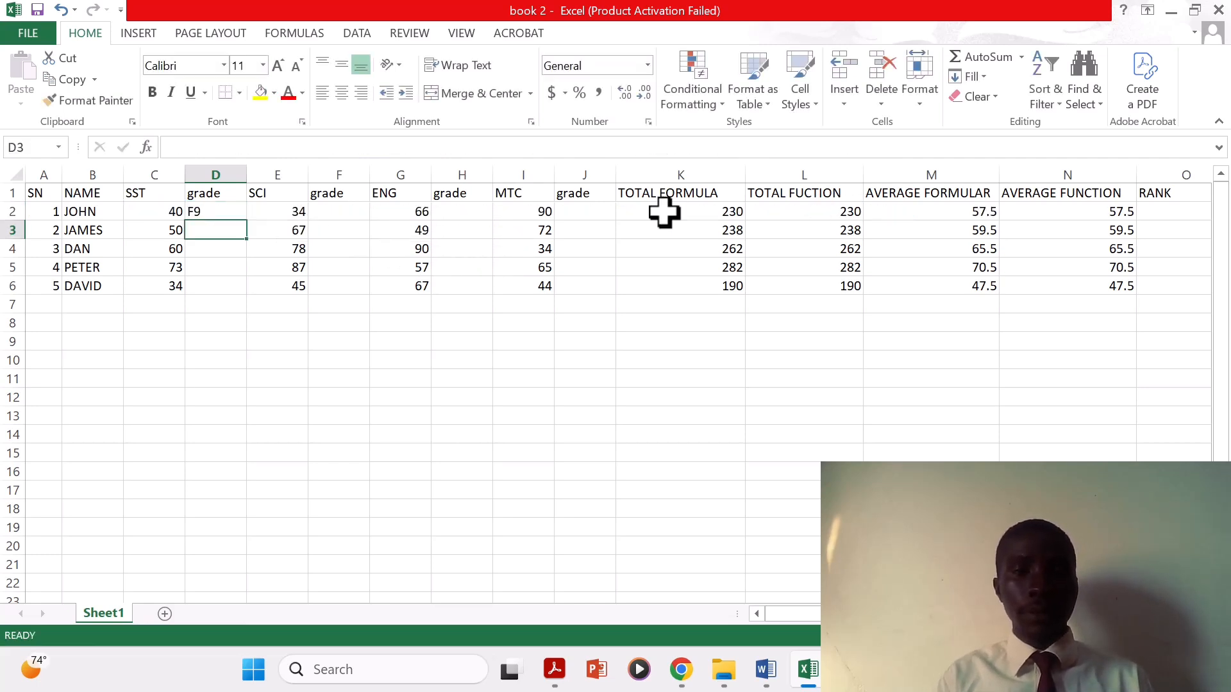
click(205, 210)
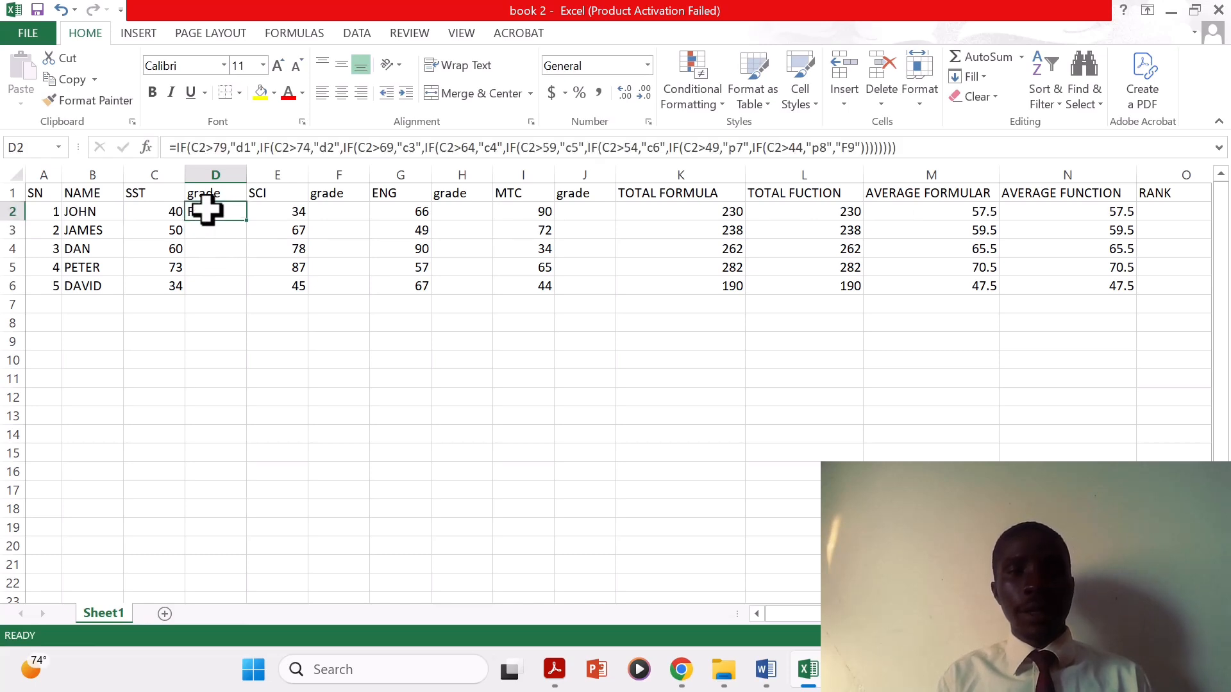
double_click(248, 220)
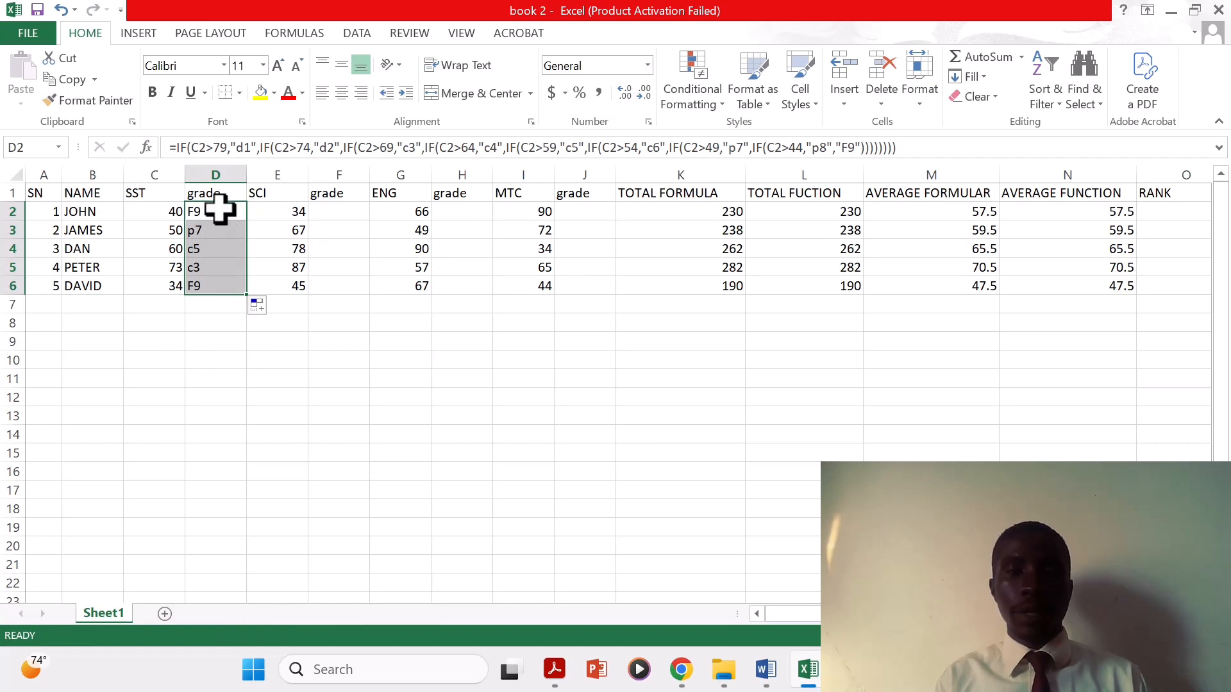
- Copy the SST grade formula from D2 and paste it into F2, the first grade cell for SCI
click(217, 210)
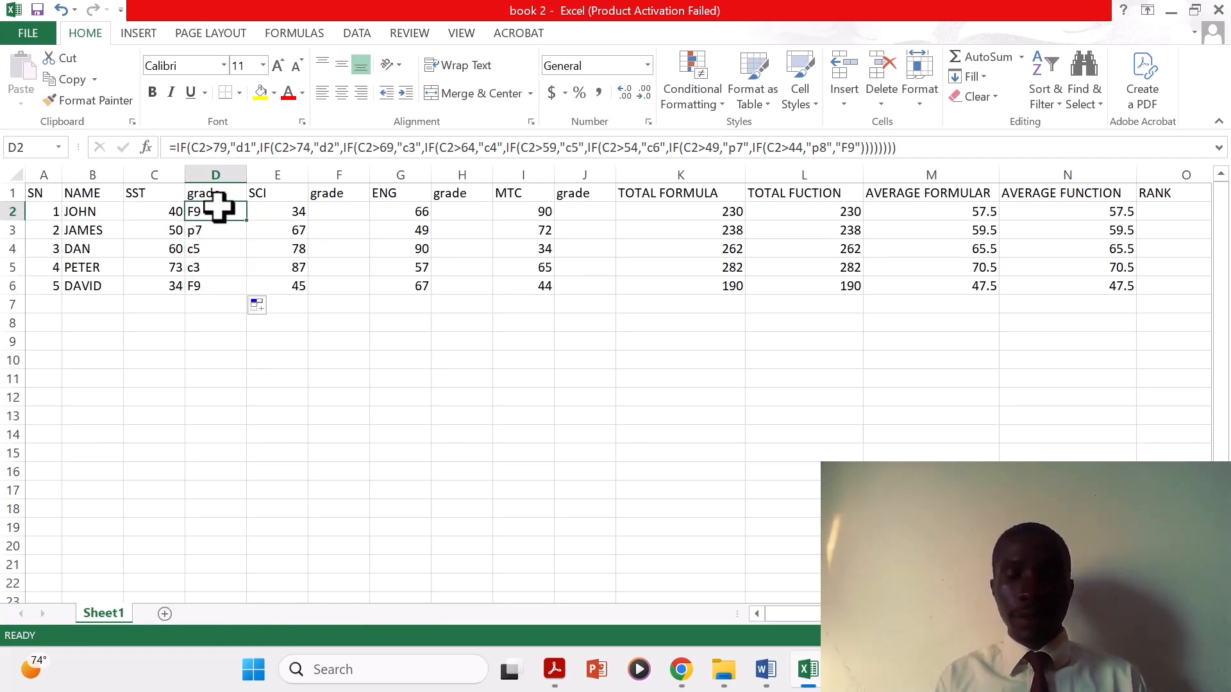
right_click(216, 206)
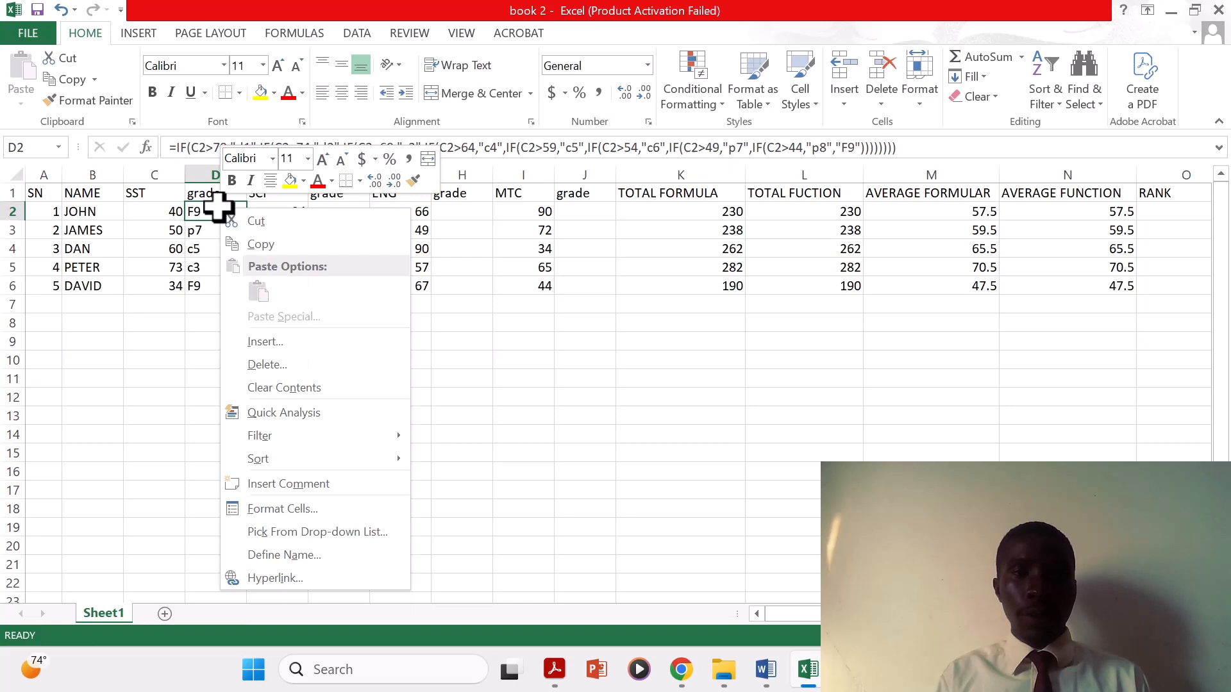
click(267, 244)
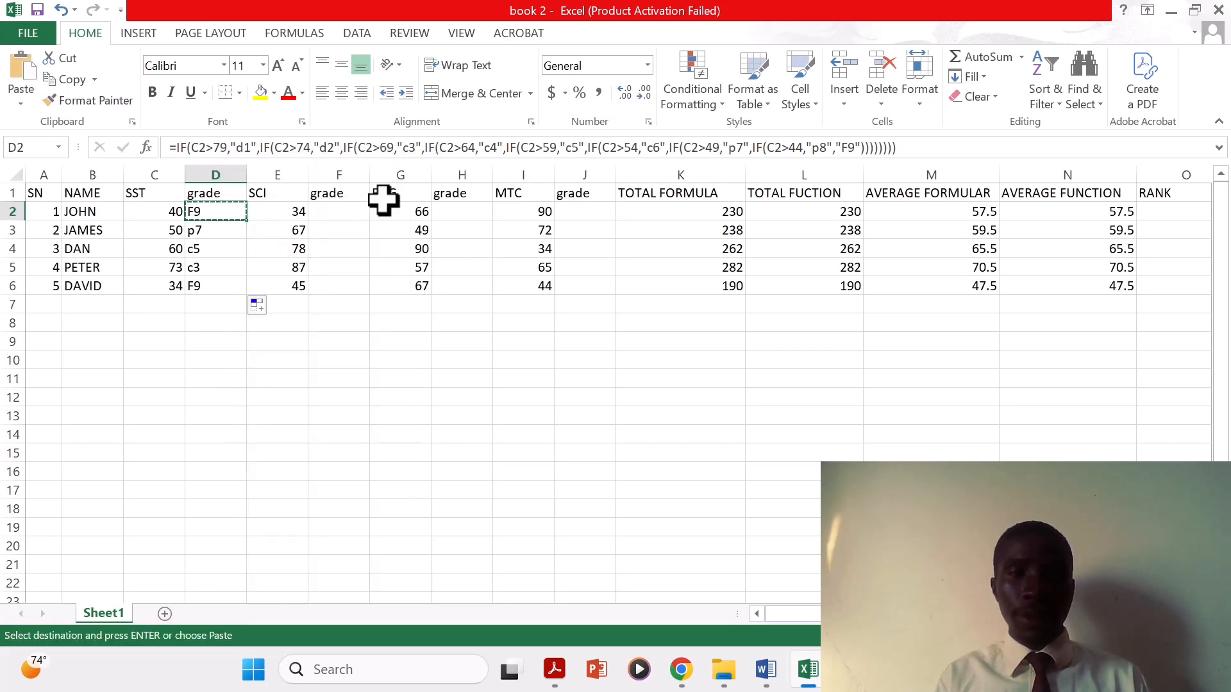
click(349, 210)
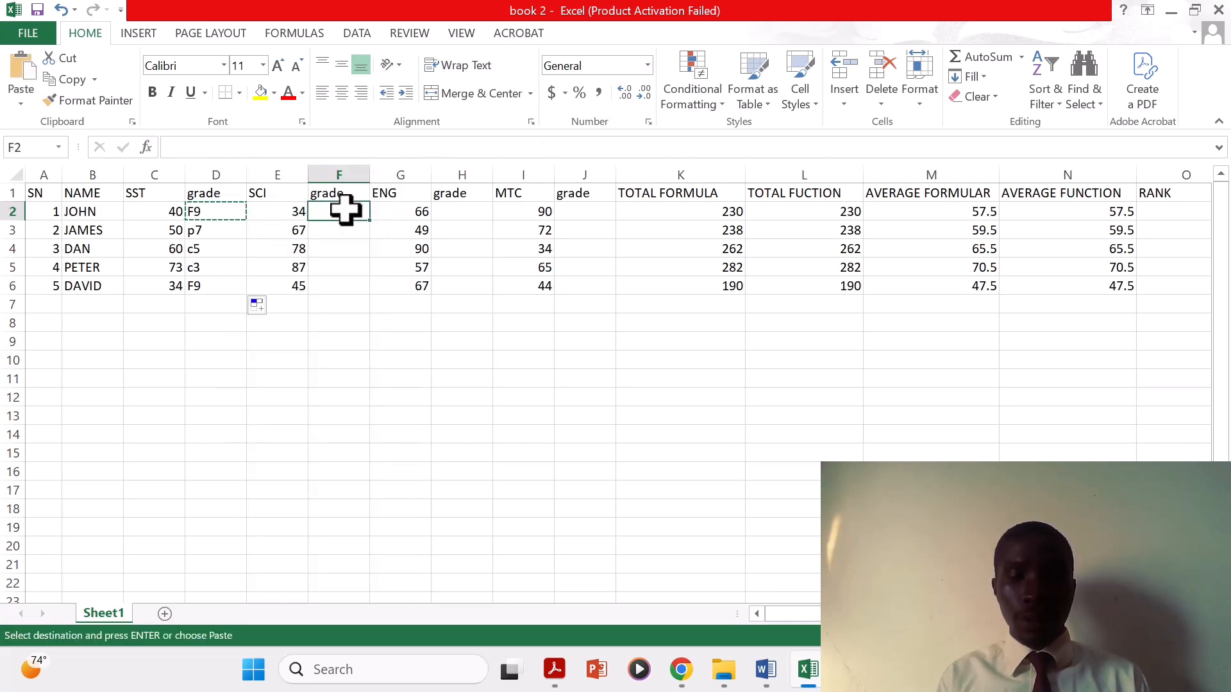
right_click(345, 210)
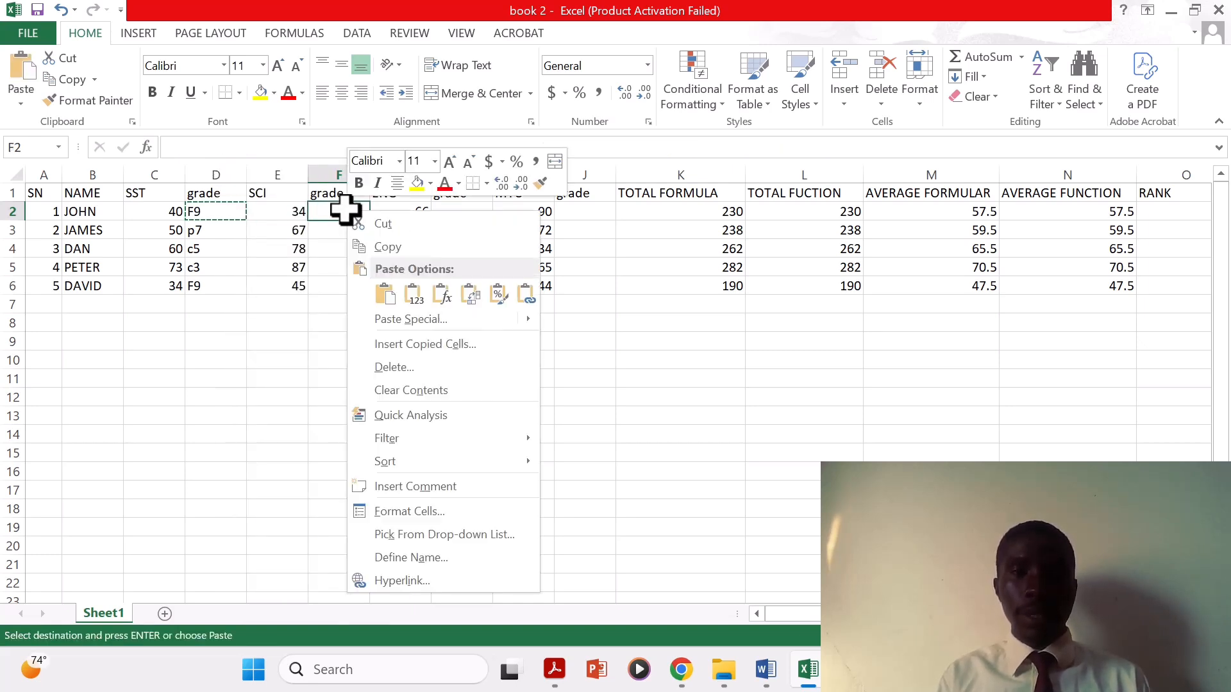
click(384, 294)
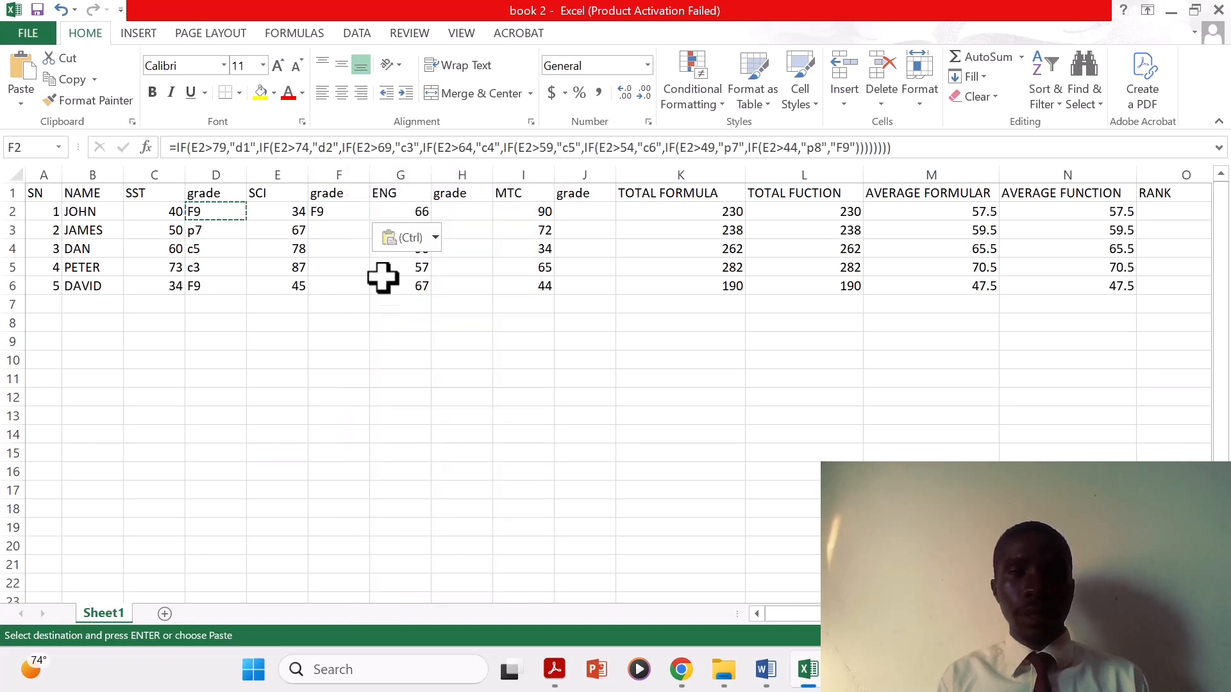
- Fill the SCI grade formula from F2 down to F6
double_click(370, 221)
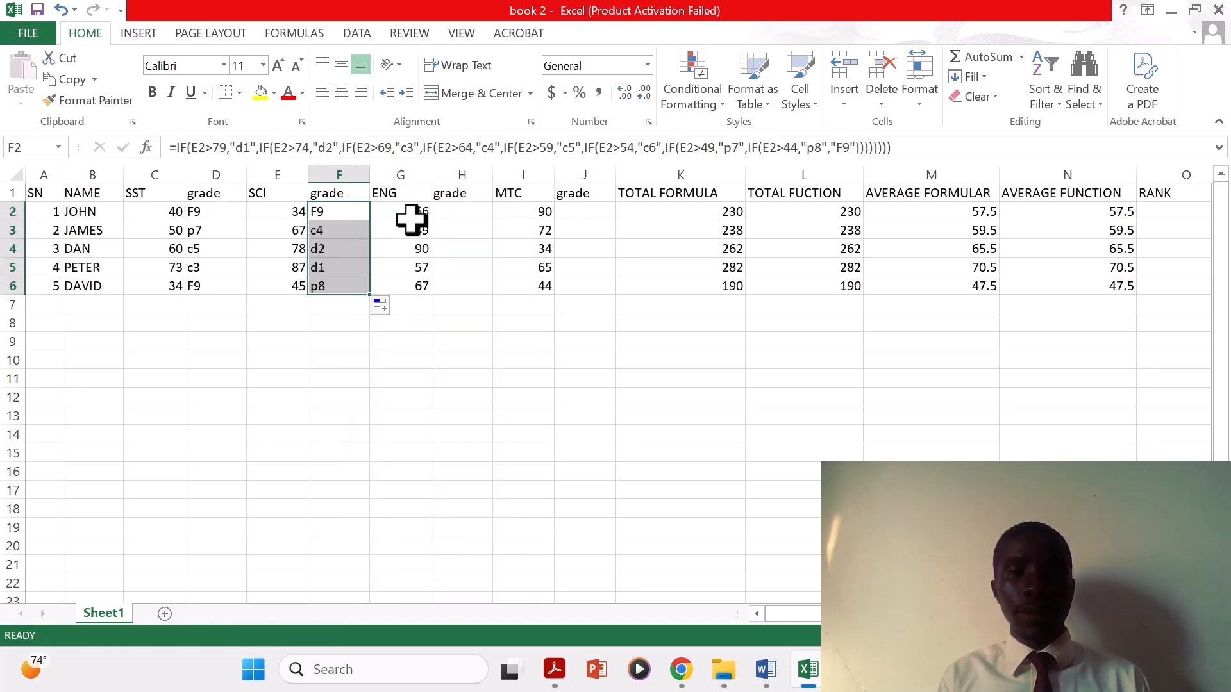
click(459, 214)
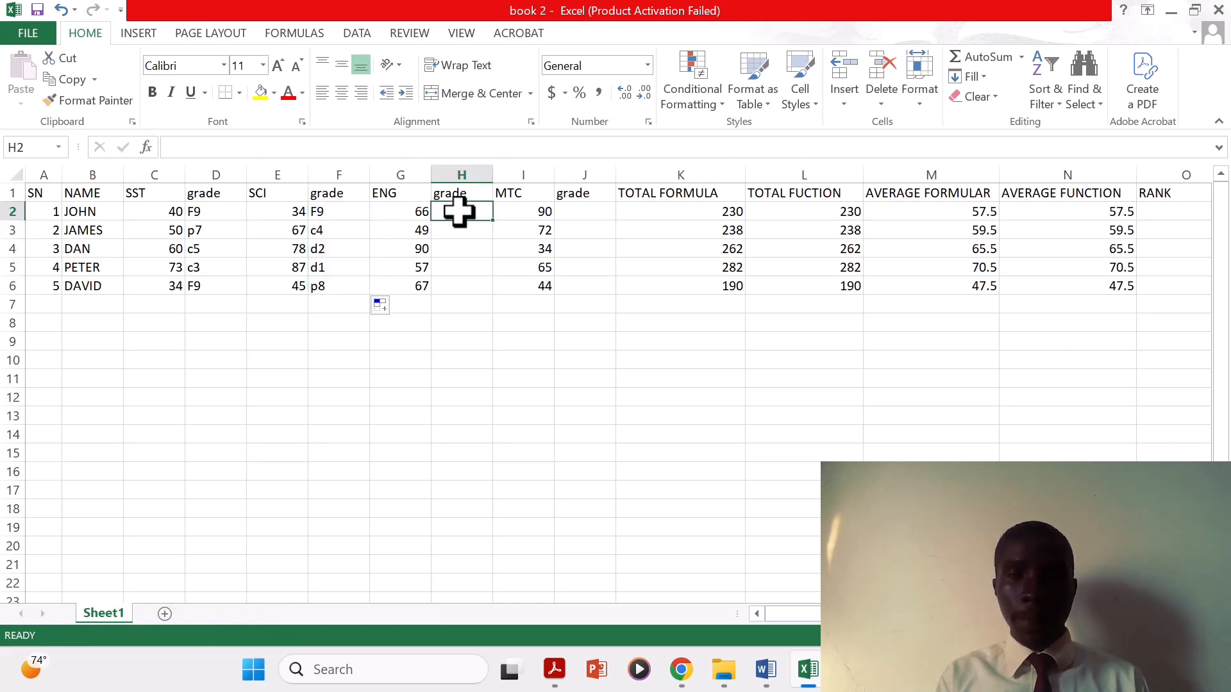
right_click(459, 211)
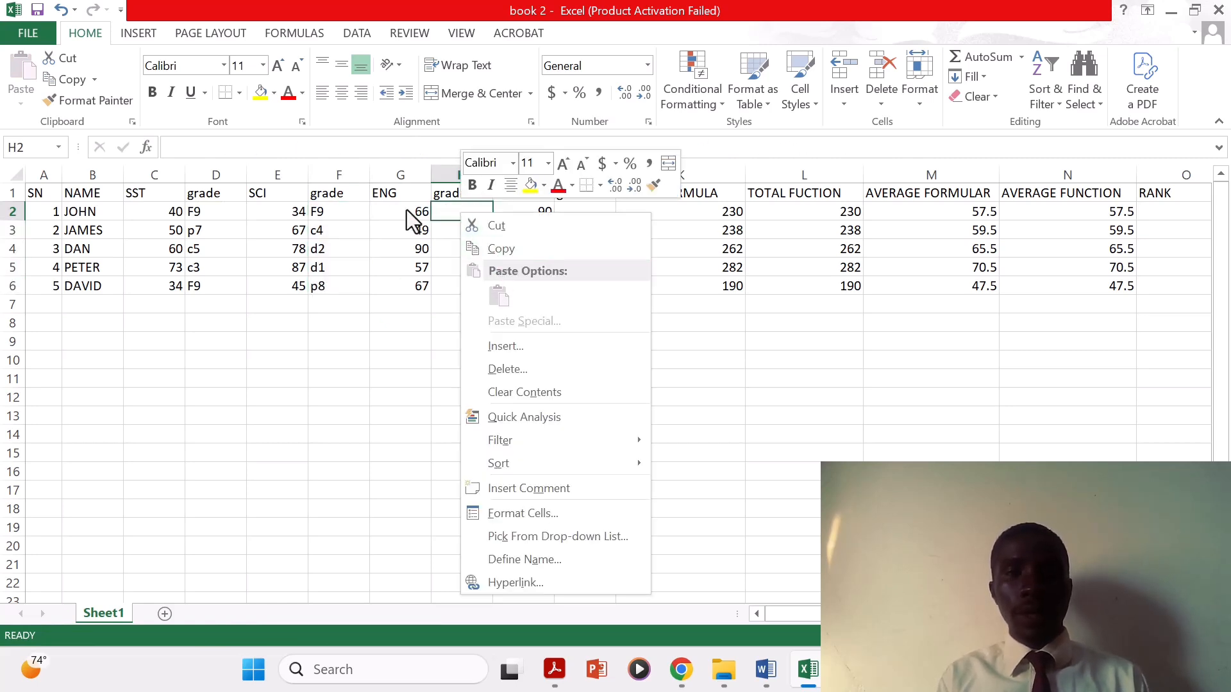
click(315, 213)
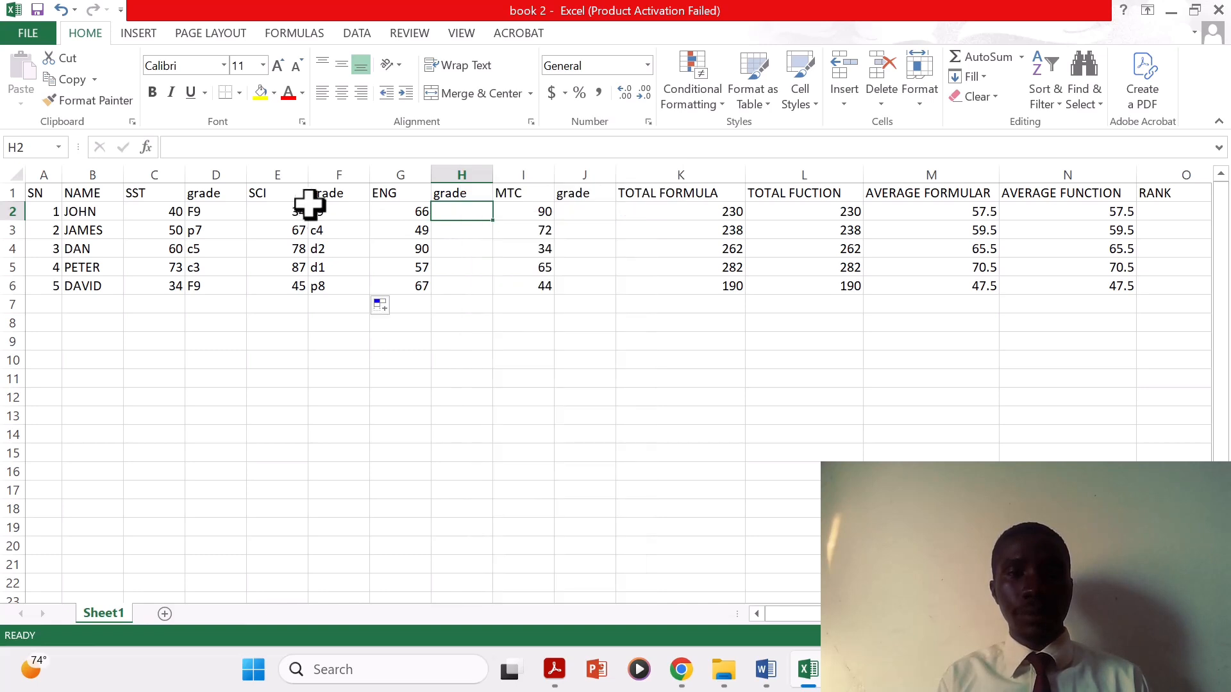
- Copy the SCI grade formula from F2 into H2 for ENG and fill it down to H6
click(325, 208)
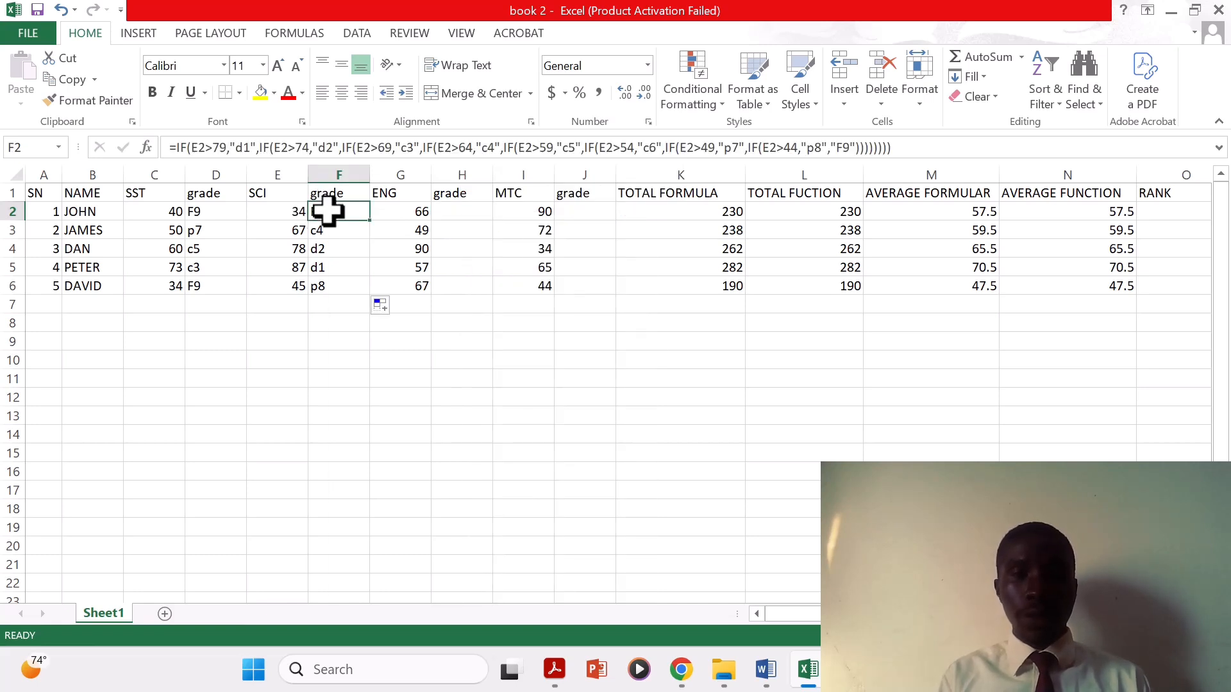
right_click(327, 212)
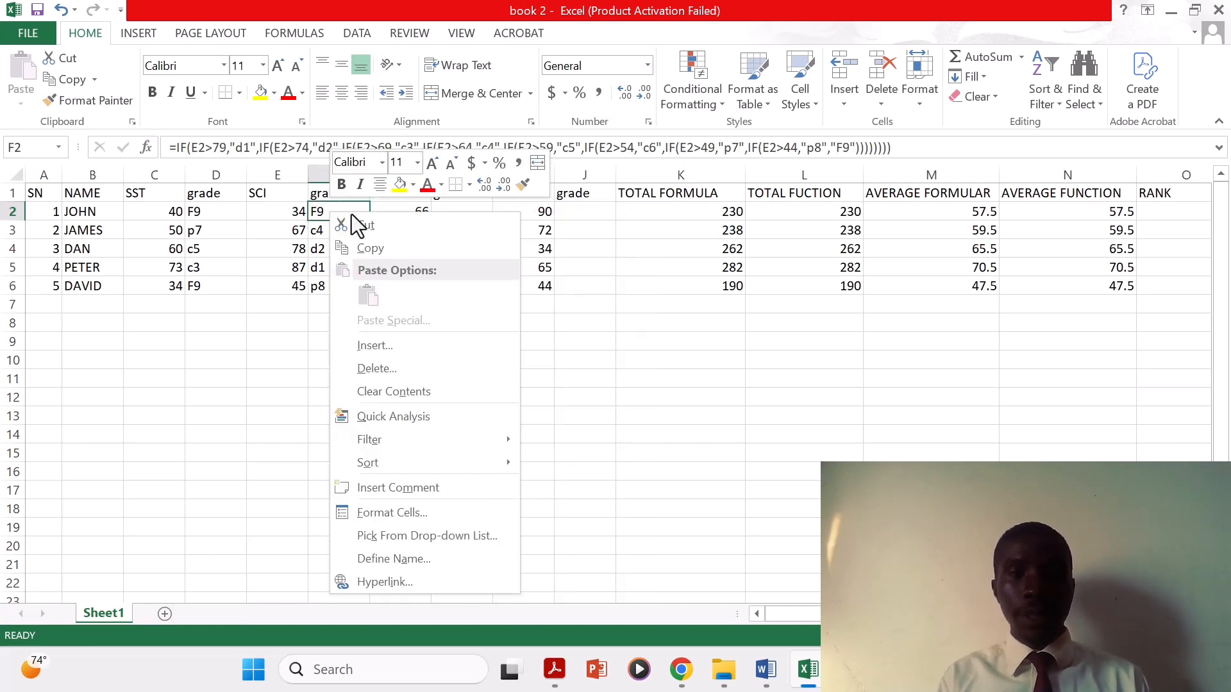
click(374, 247)
click(478, 210)
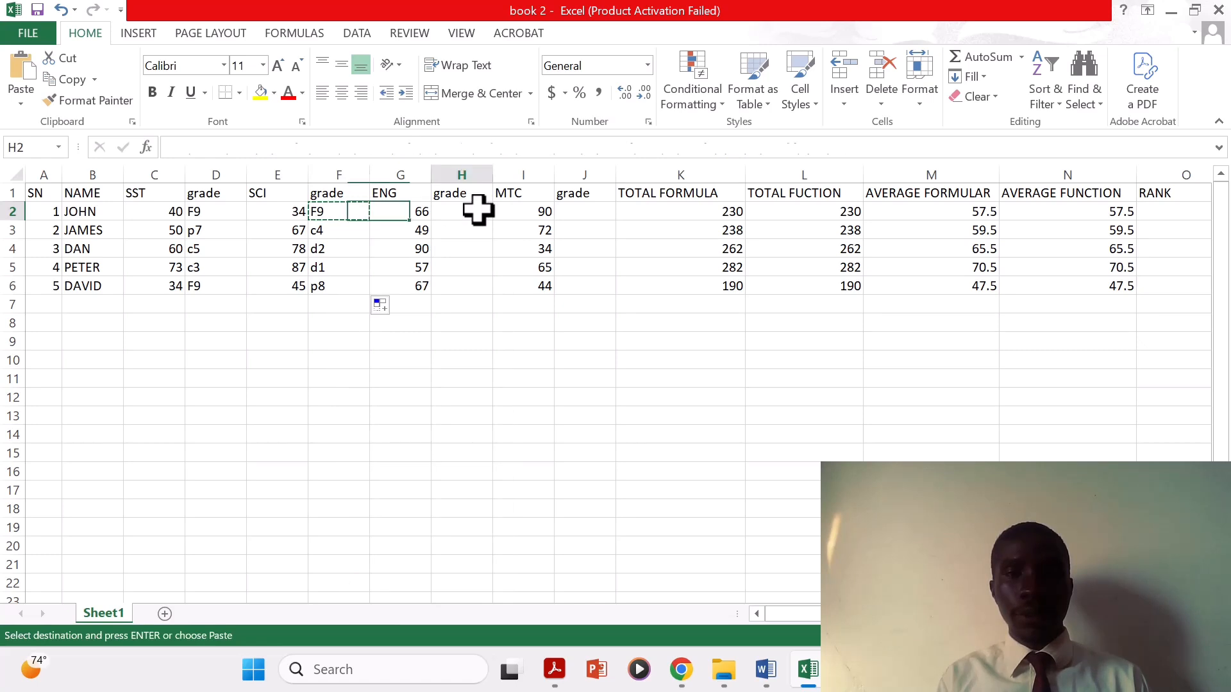
right_click(478, 211)
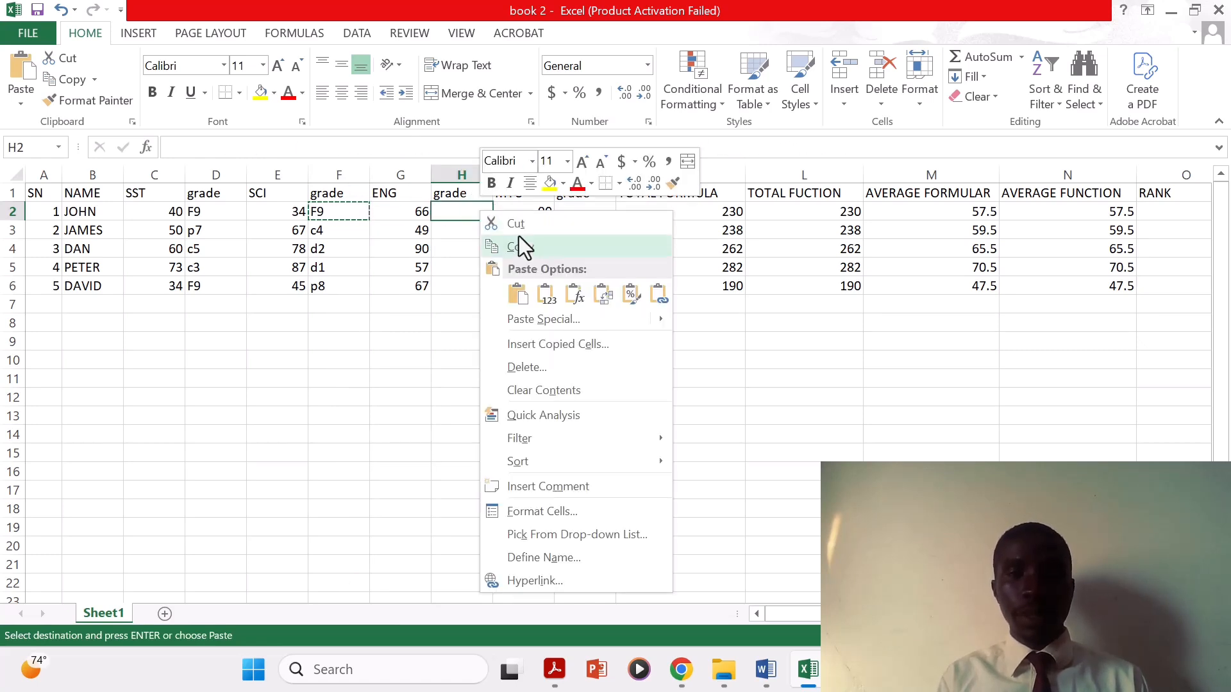
click(518, 287)
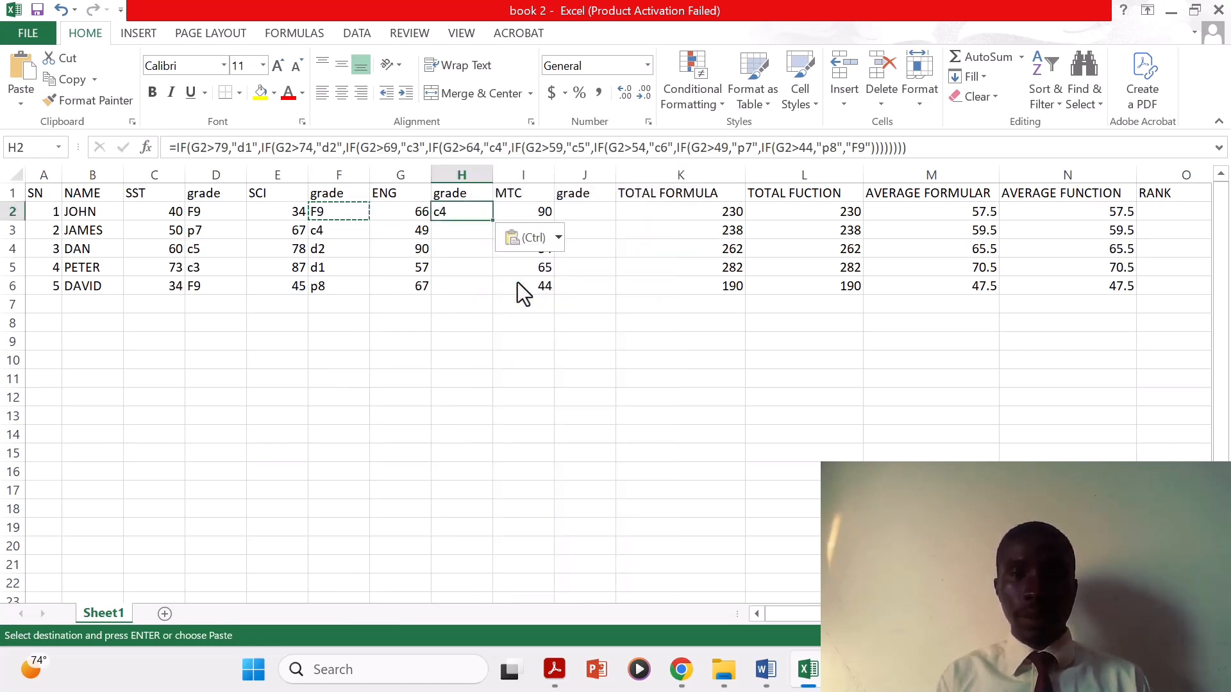
double_click(494, 221)
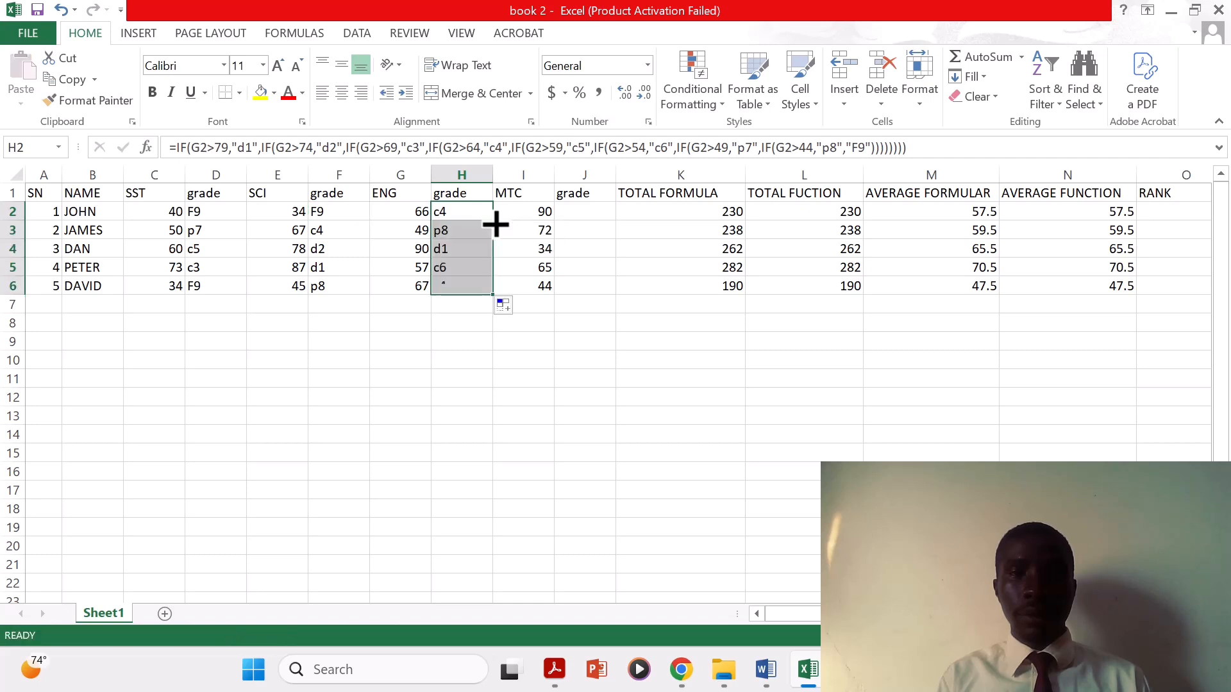
click(461, 207)
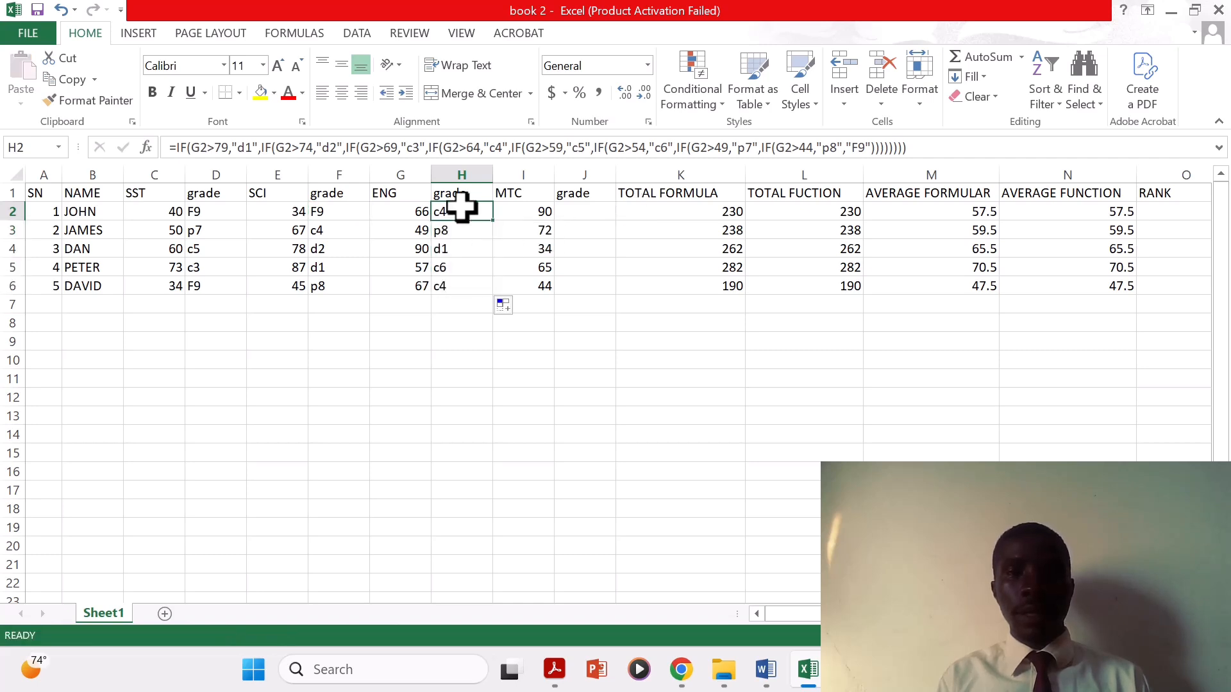
right_click(462, 206)
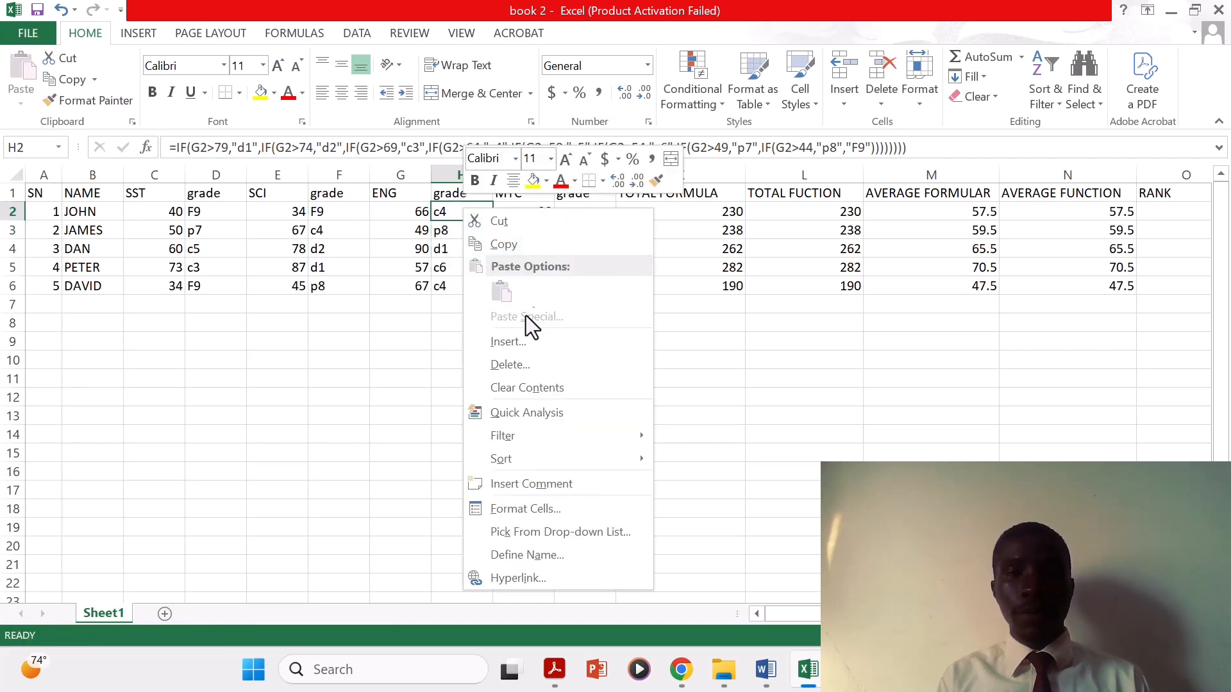
click(503, 243)
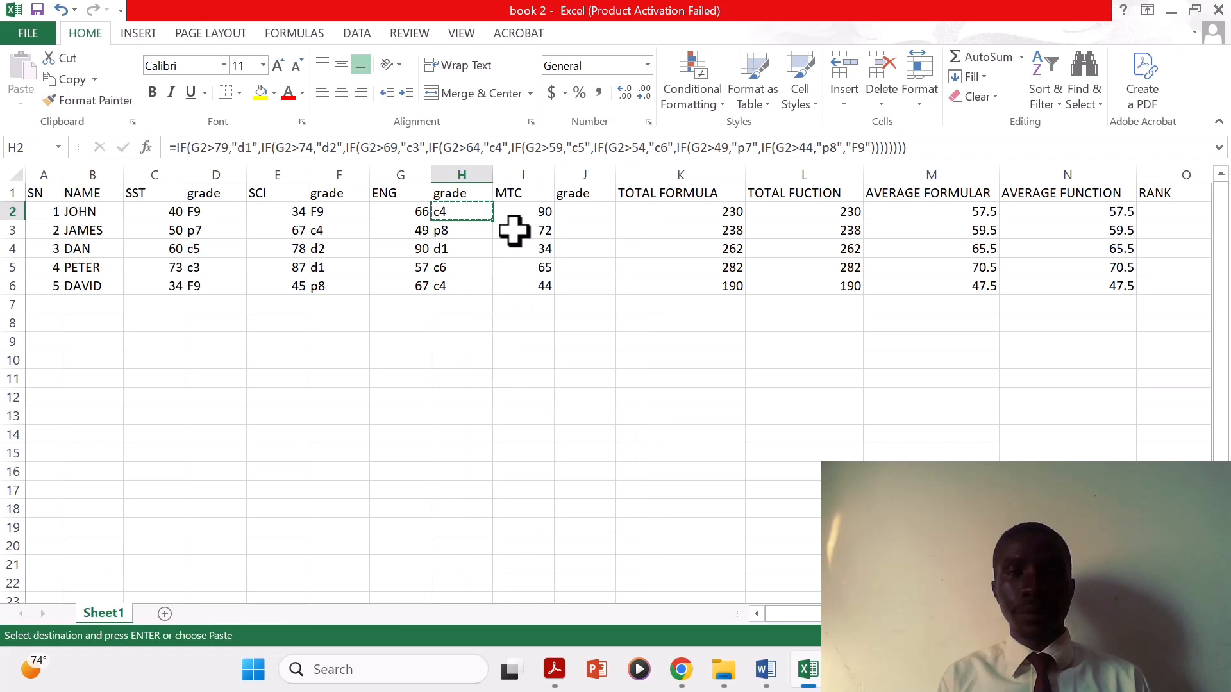
click(596, 212)
right_click(598, 211)
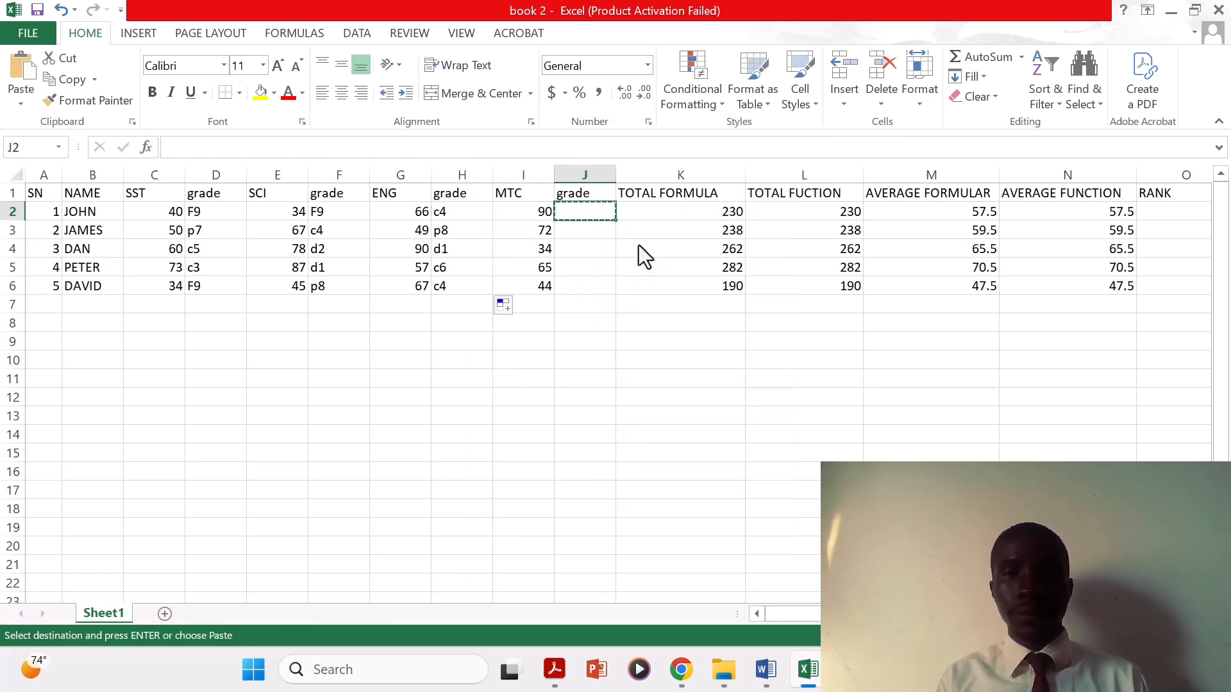
click(638, 245)
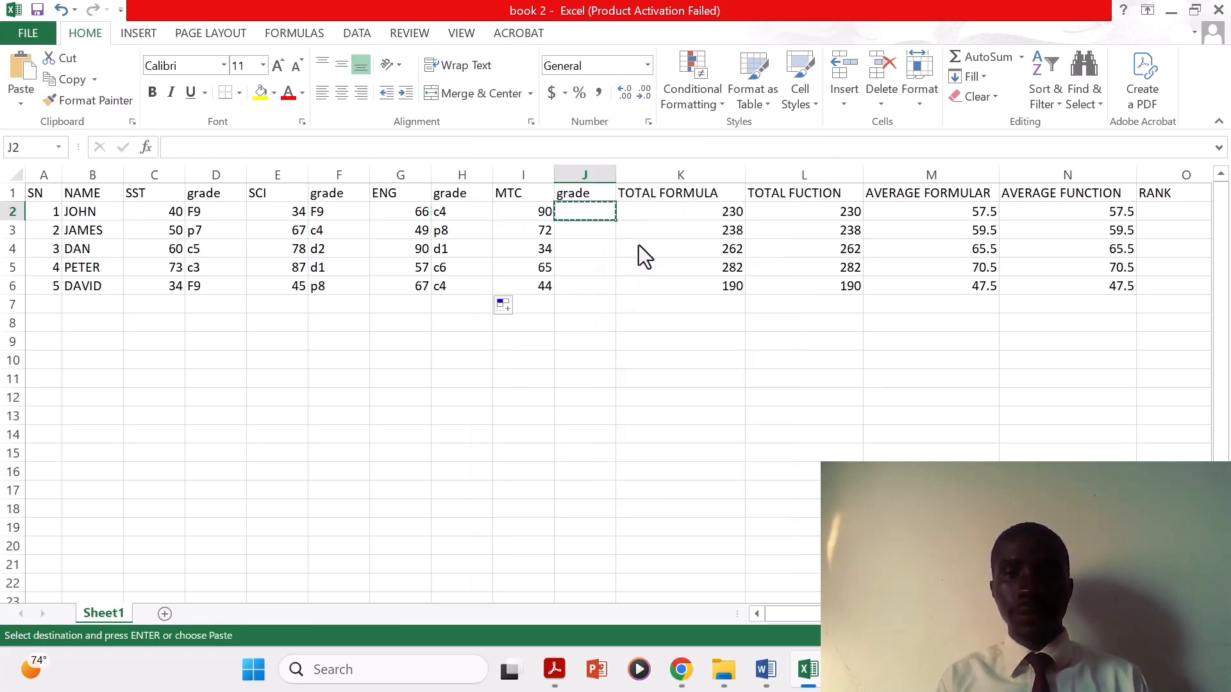
right_click(585, 210)
click(617, 284)
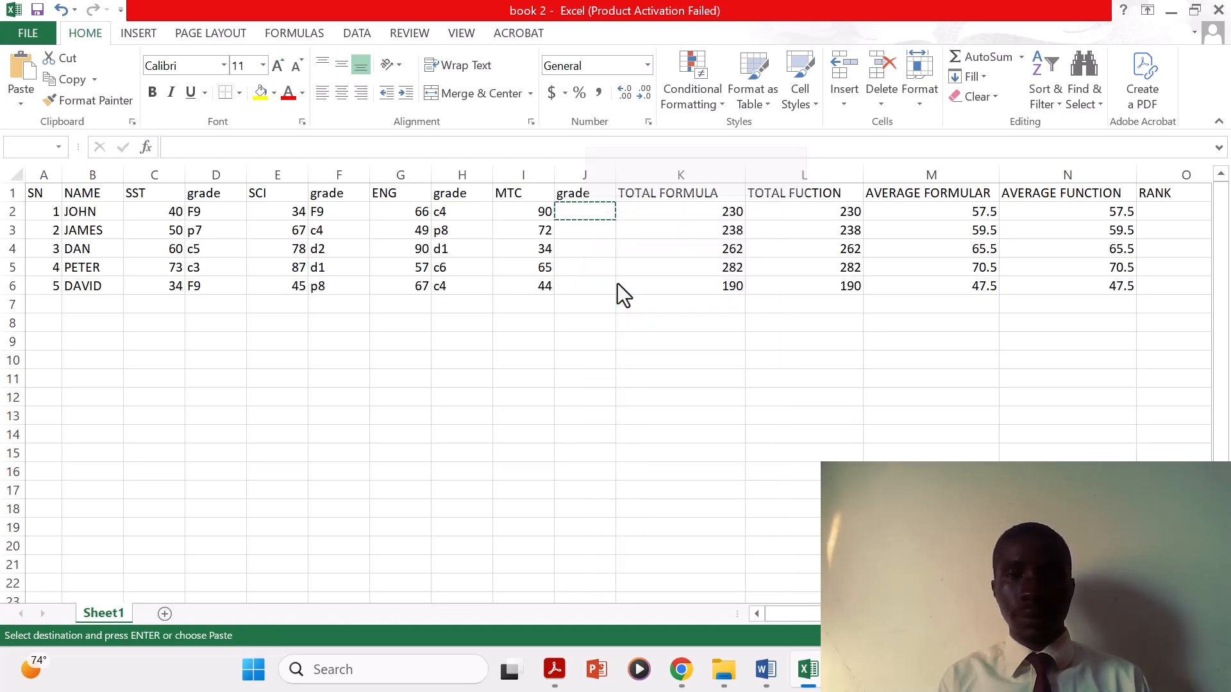
- Copy the ENG grade formula from H2 into J2 for MTC and fill it down to J6
click(463, 212)
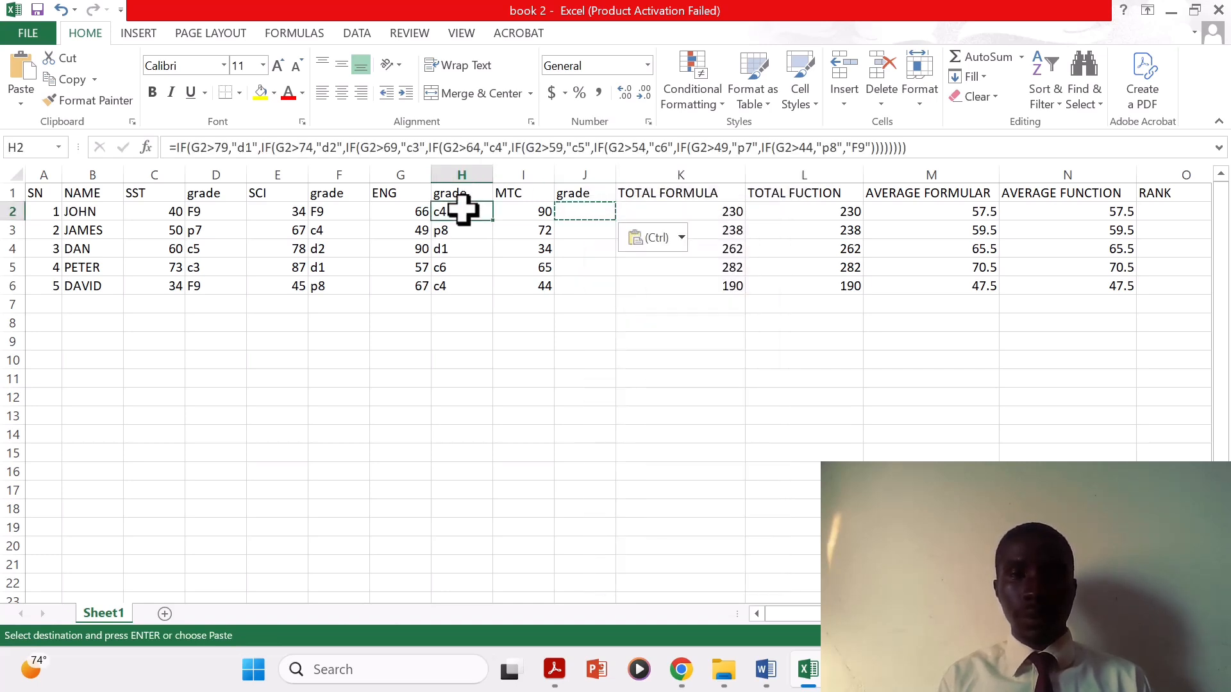
right_click(463, 210)
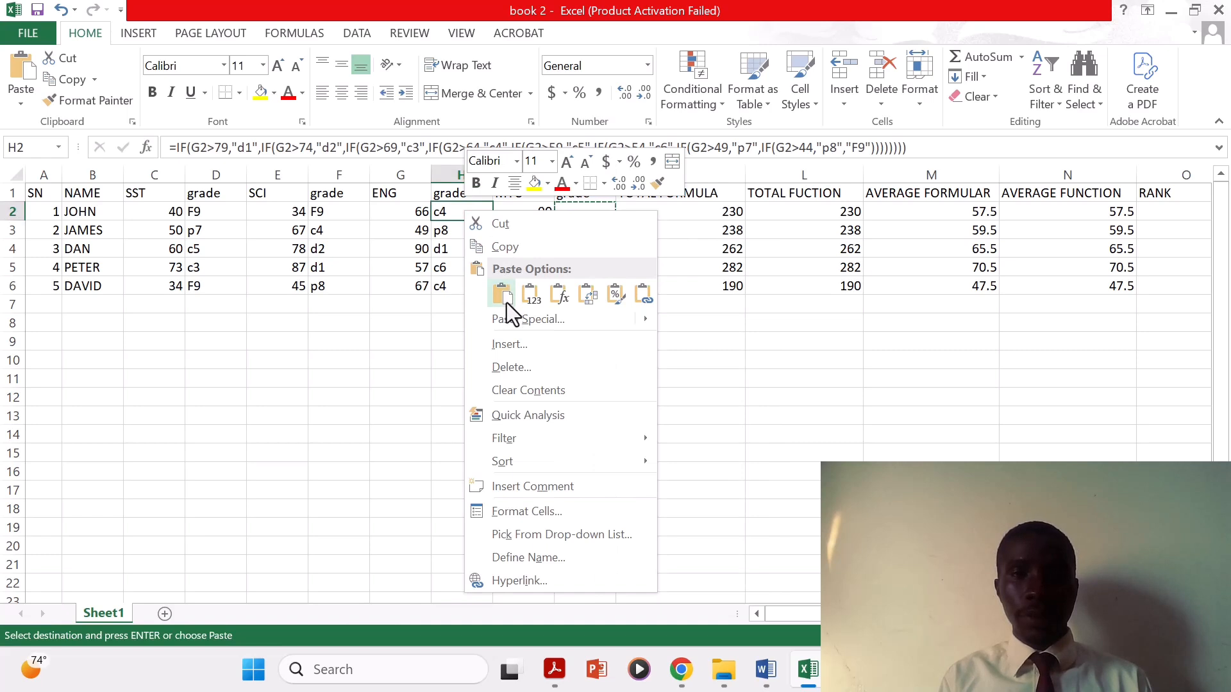
click(506, 248)
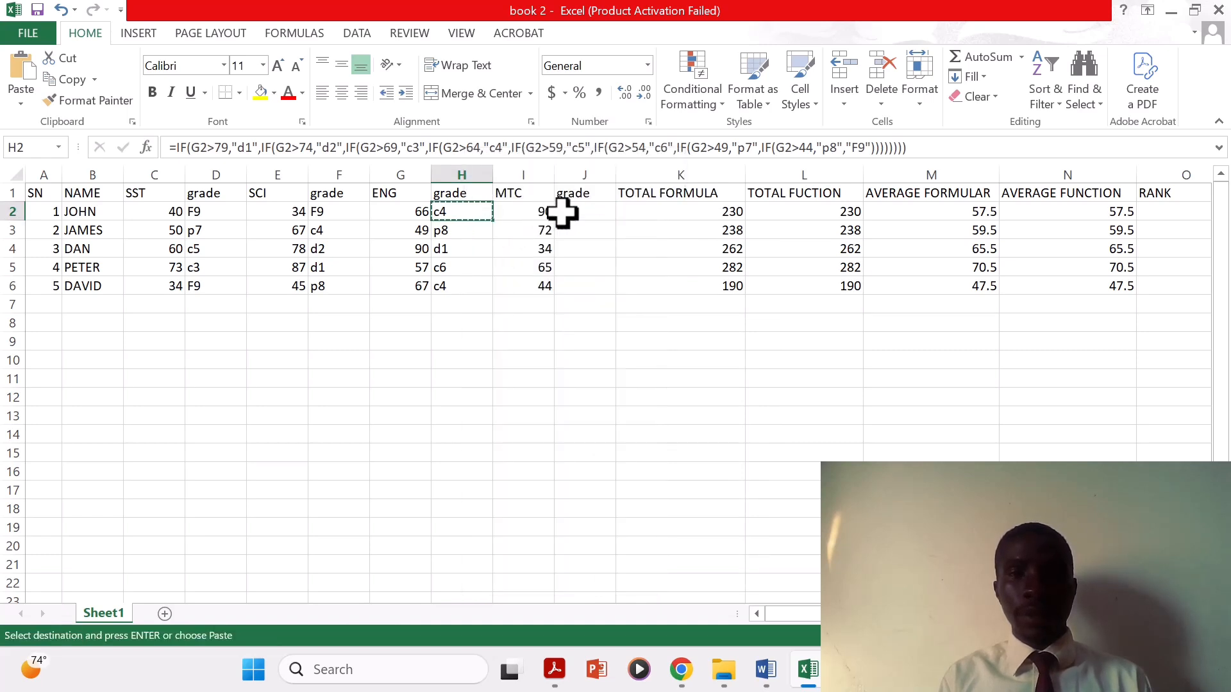
click(562, 213)
right_click(561, 214)
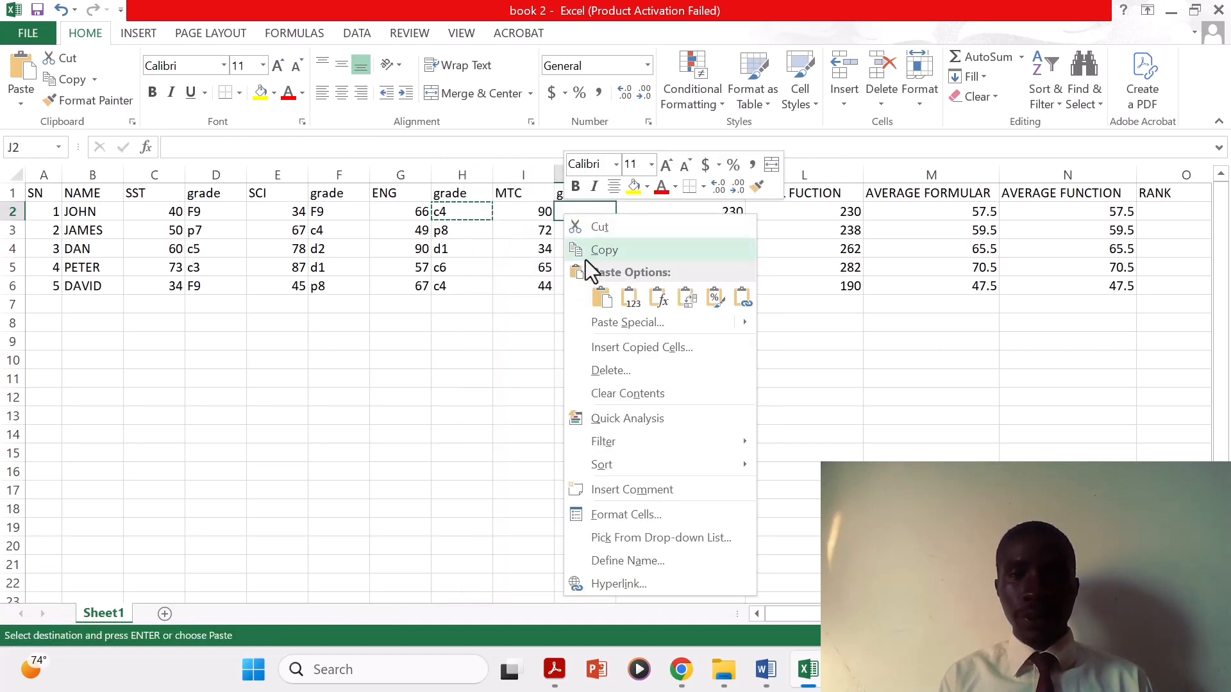
click(598, 301)
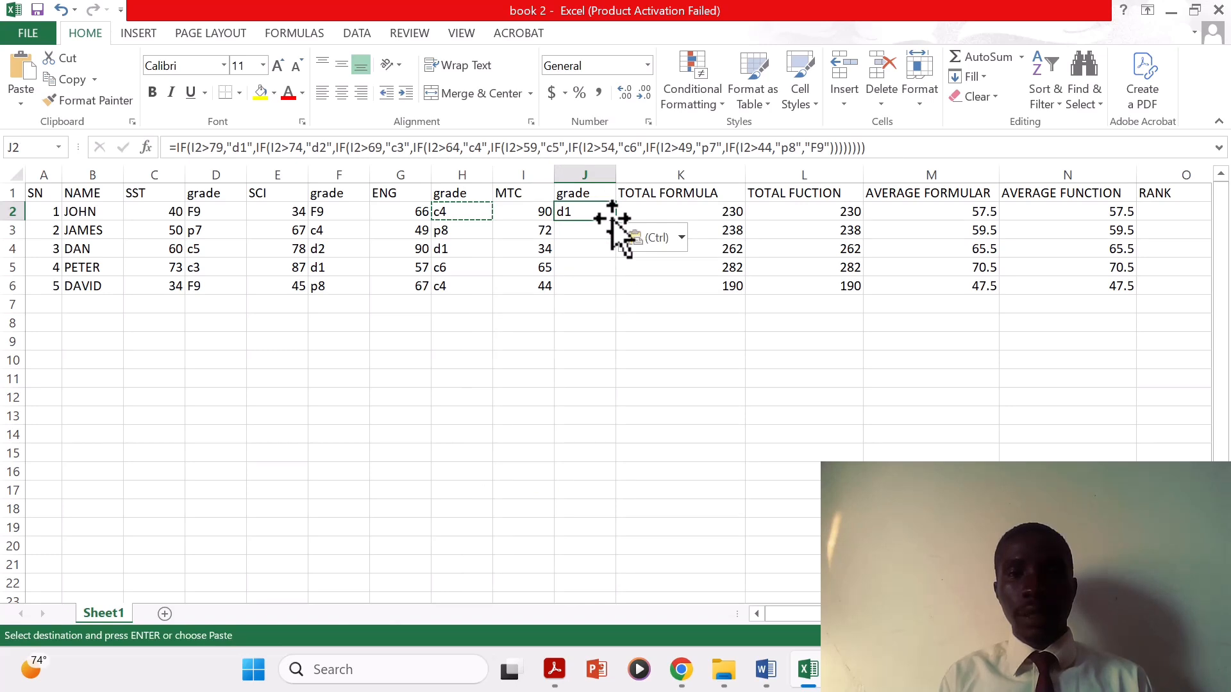
drag(615, 221, 615, 221)
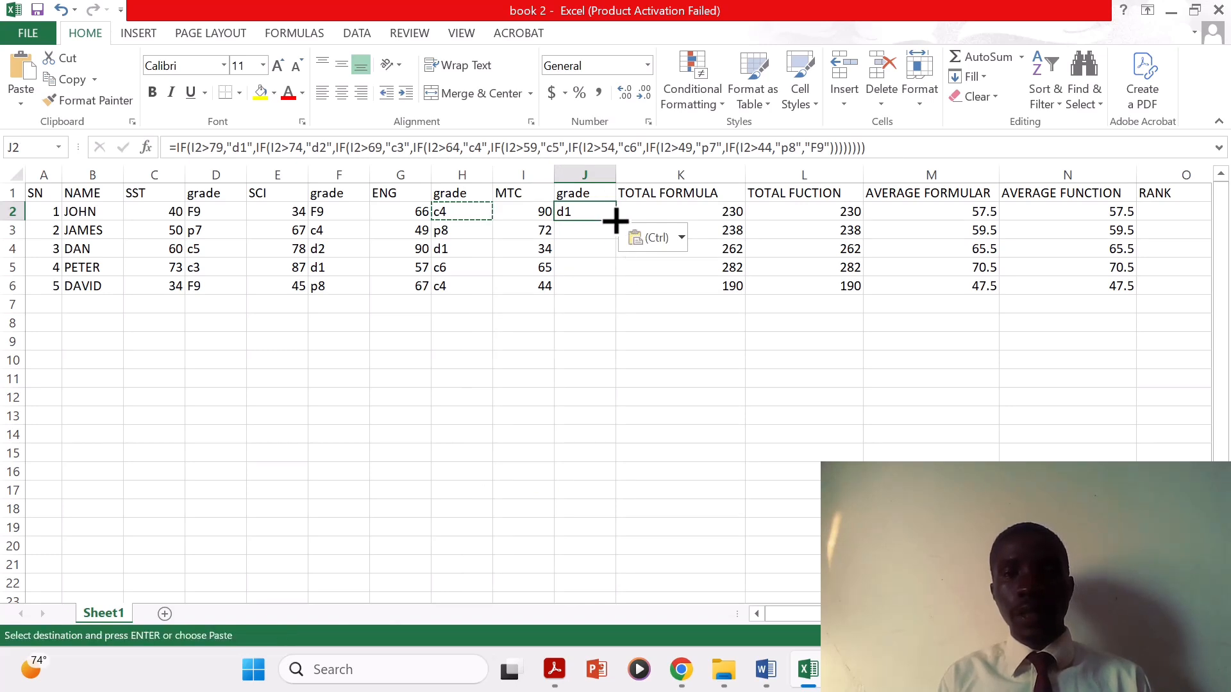
double_click(616, 221)
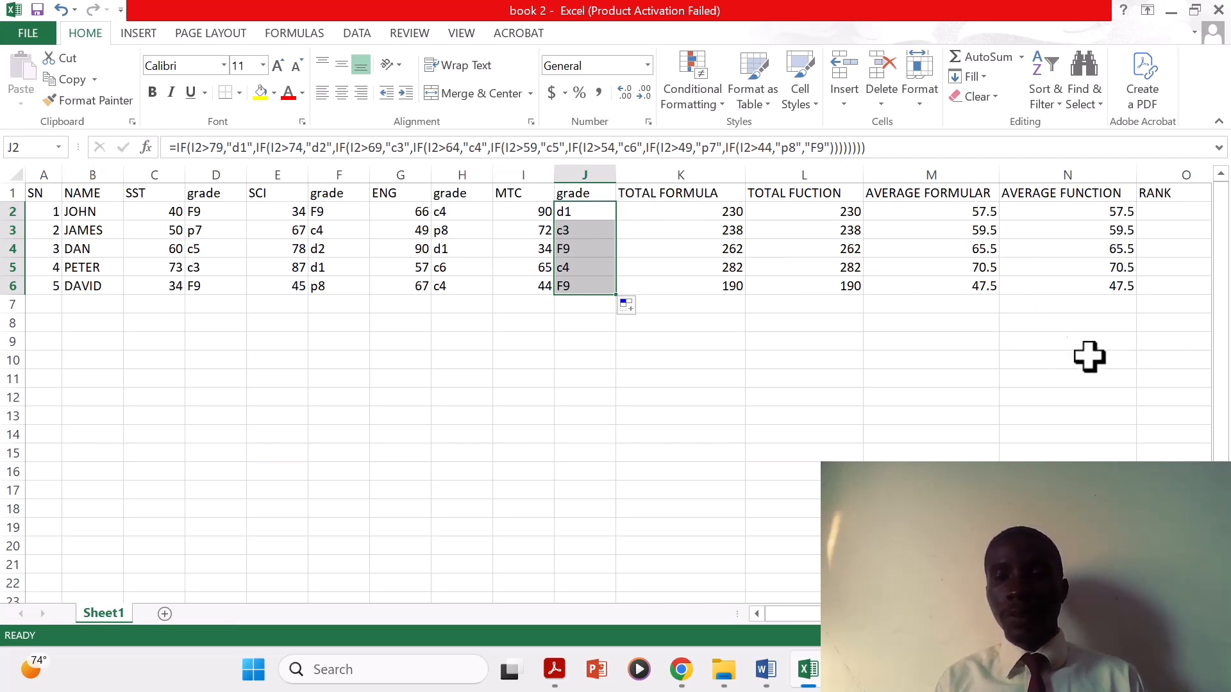
scroll(616, 384, right, 3)
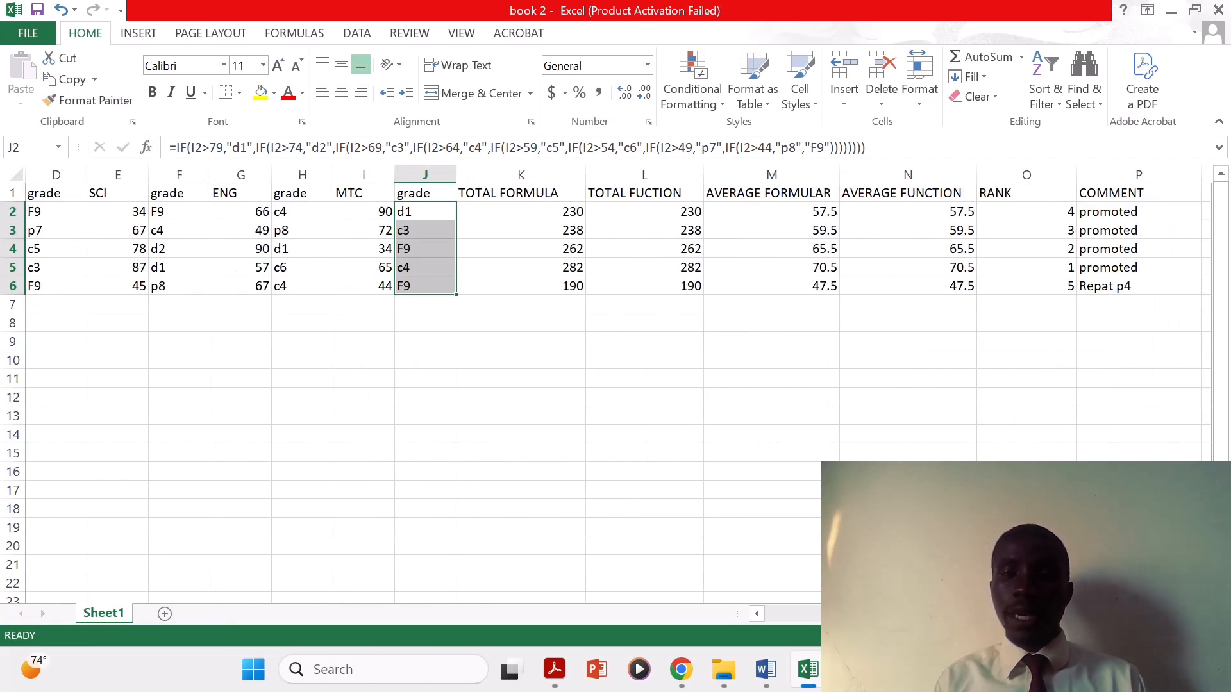
scroll(616, 385, left, 3)
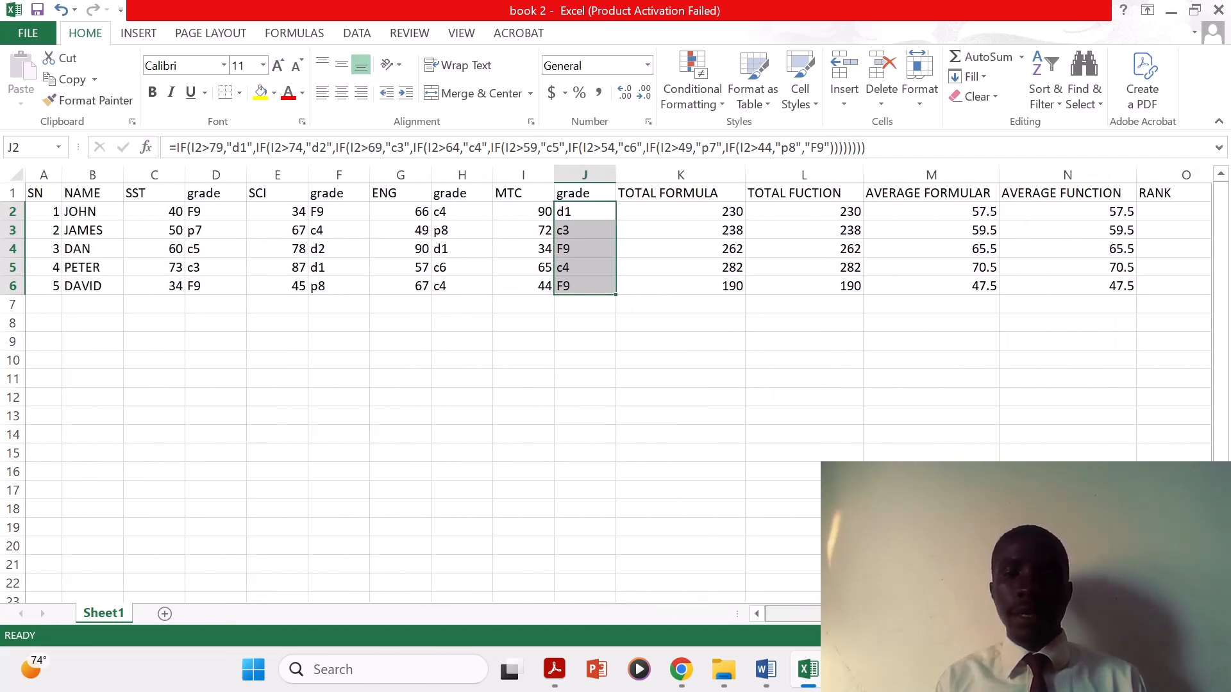